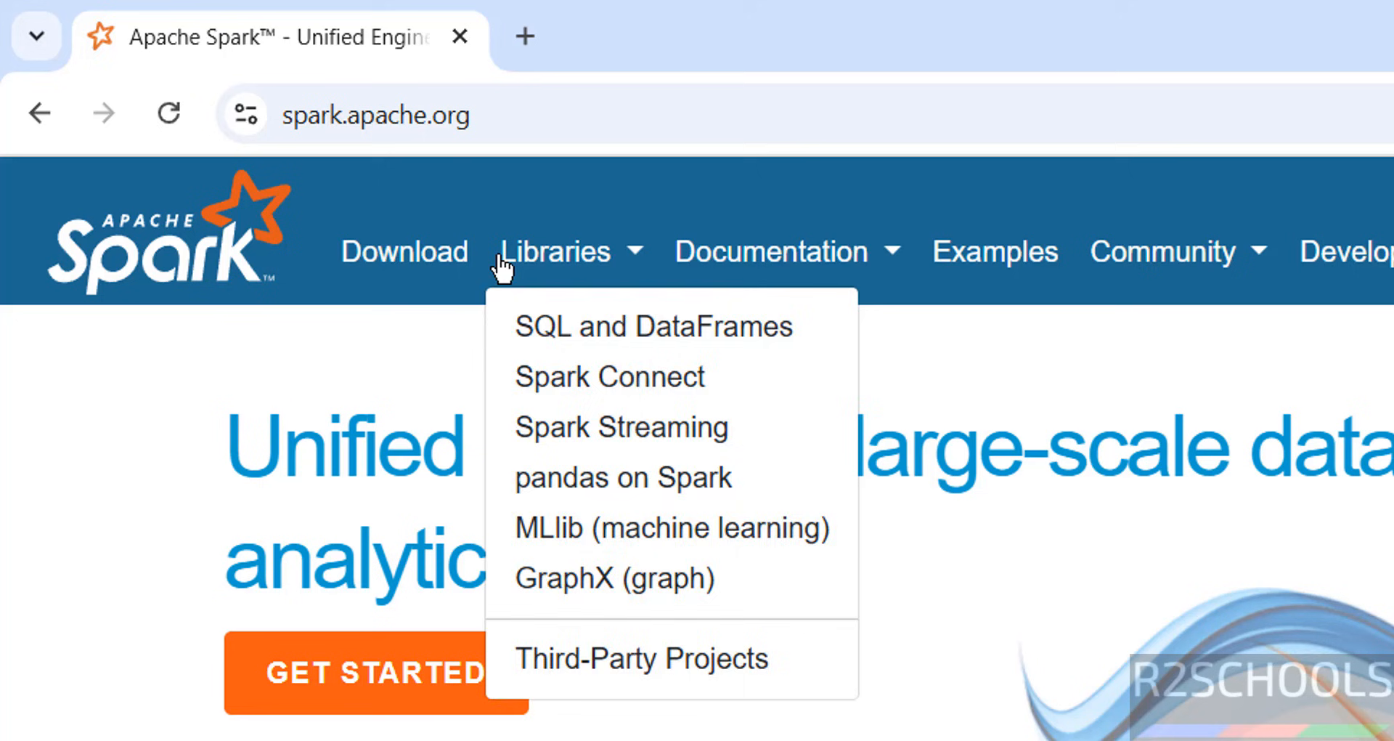
Open the Apache Spark download page and open the list of Spark releases.
click(414, 262)
scroll(1068, 428, down, 5)
scroll(1068, 428, up, 5)
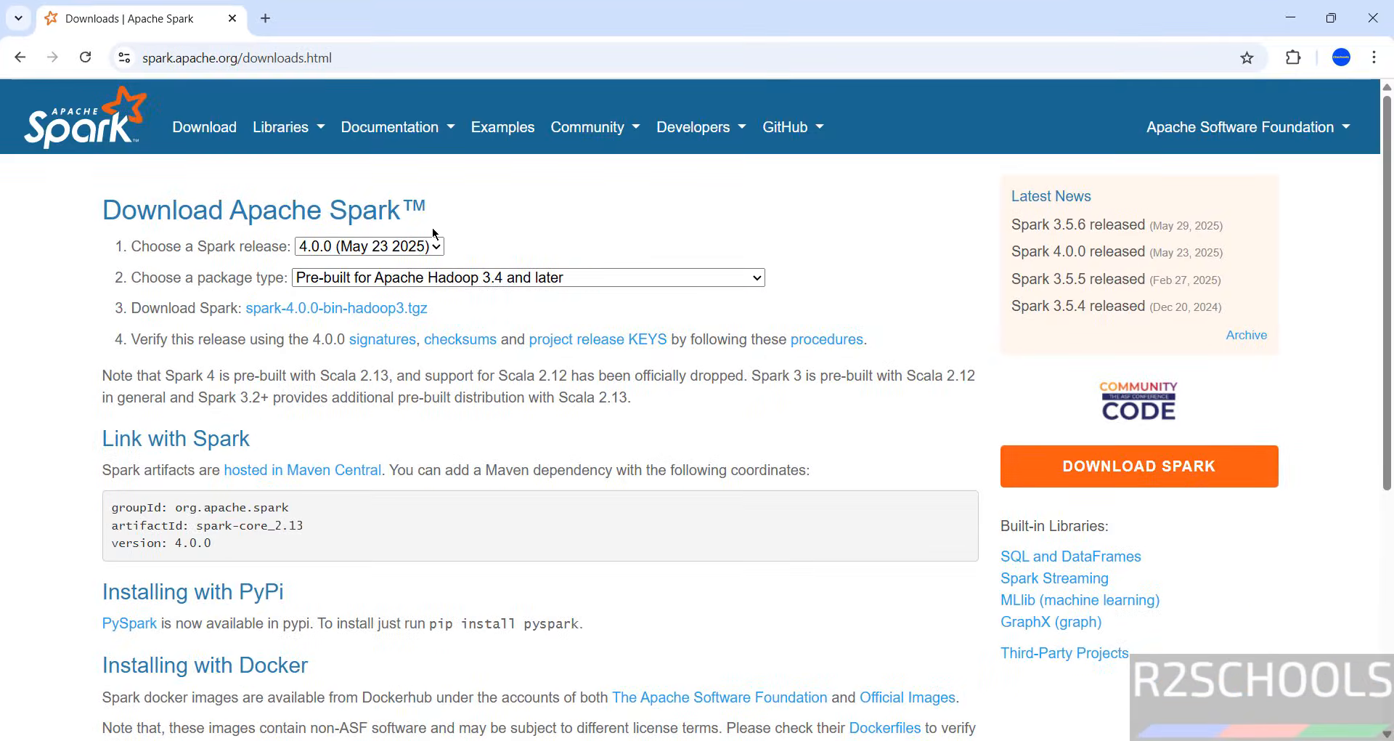
click(366, 247)
Open the latest release's documentation in a new tab and read which Java versions Spark supports in the Downloading section.
click(392, 128)
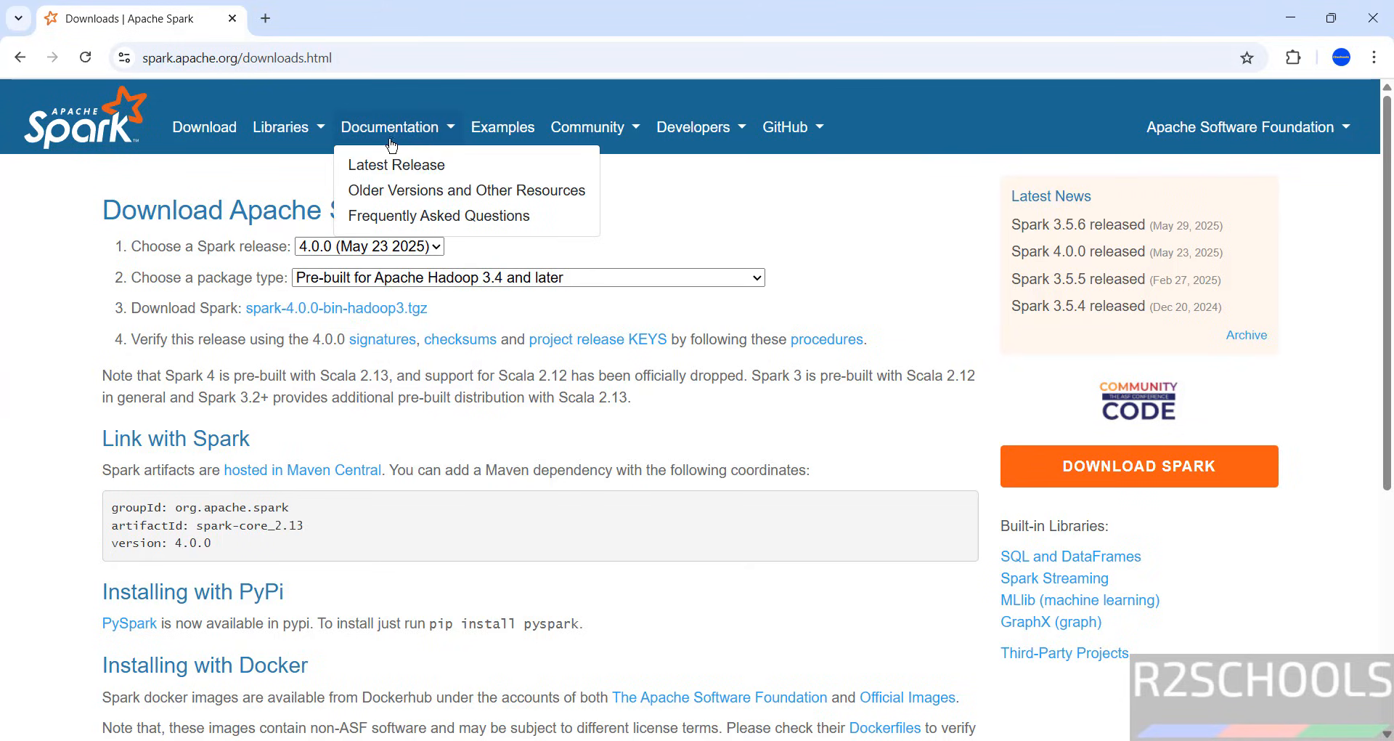
middle_click(376, 164)
click(330, 58)
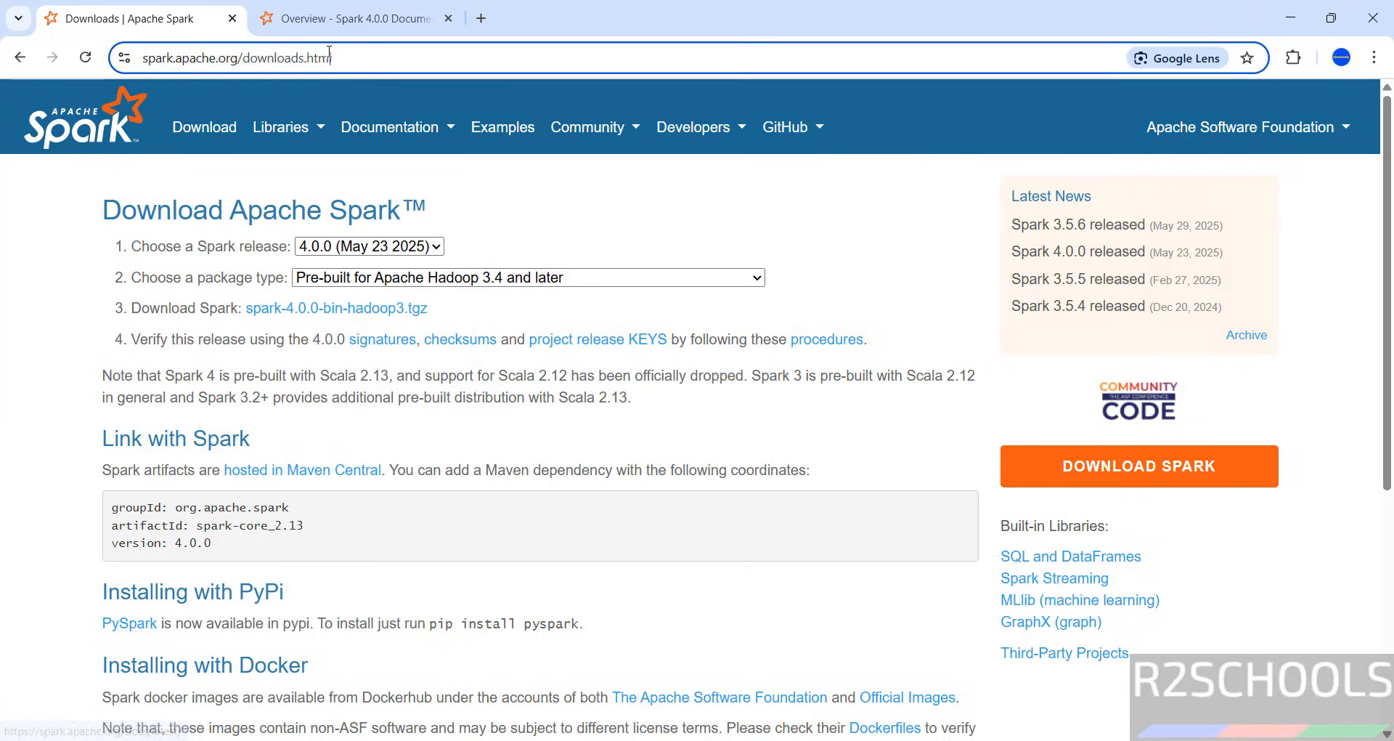
click(338, 20)
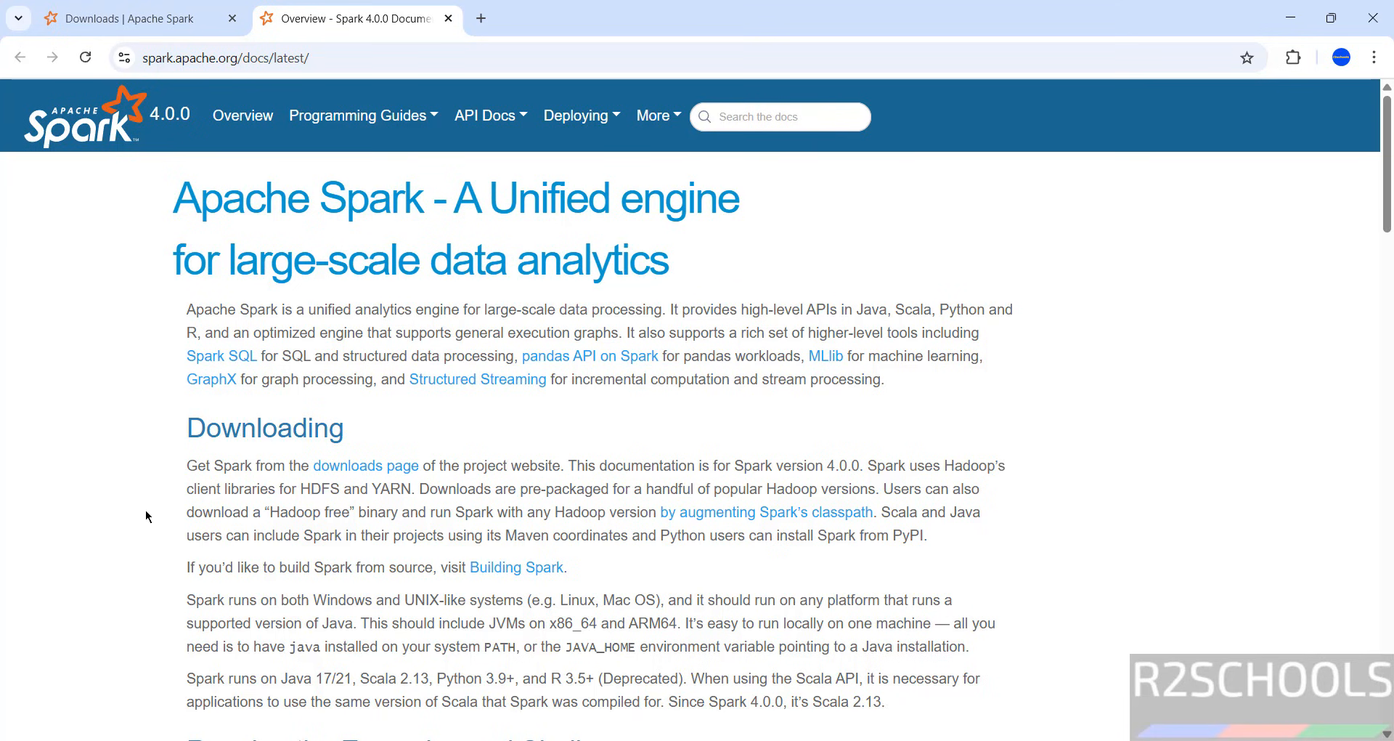
scroll(146, 516, down, 3)
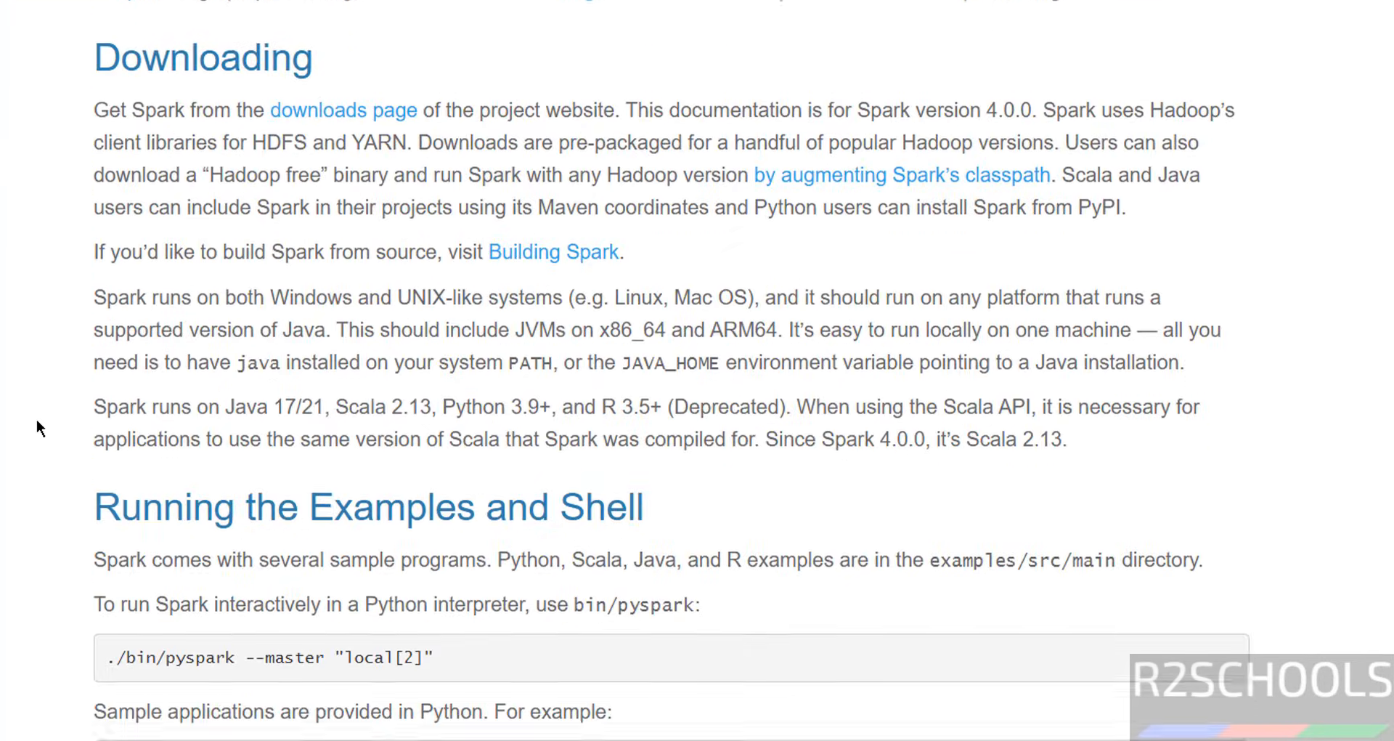
scroll(36, 418, down, 2)
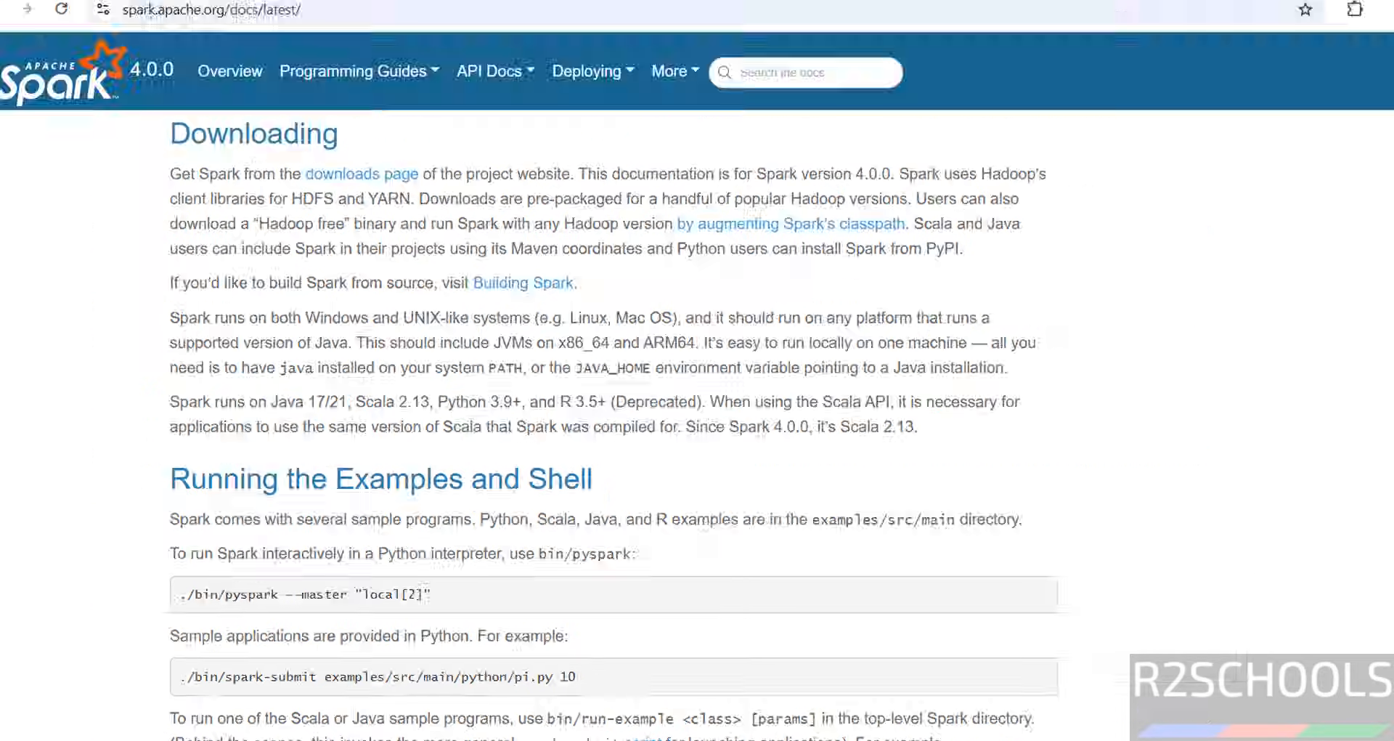
Open oracle.com in a new browser tab.
click(482, 20)
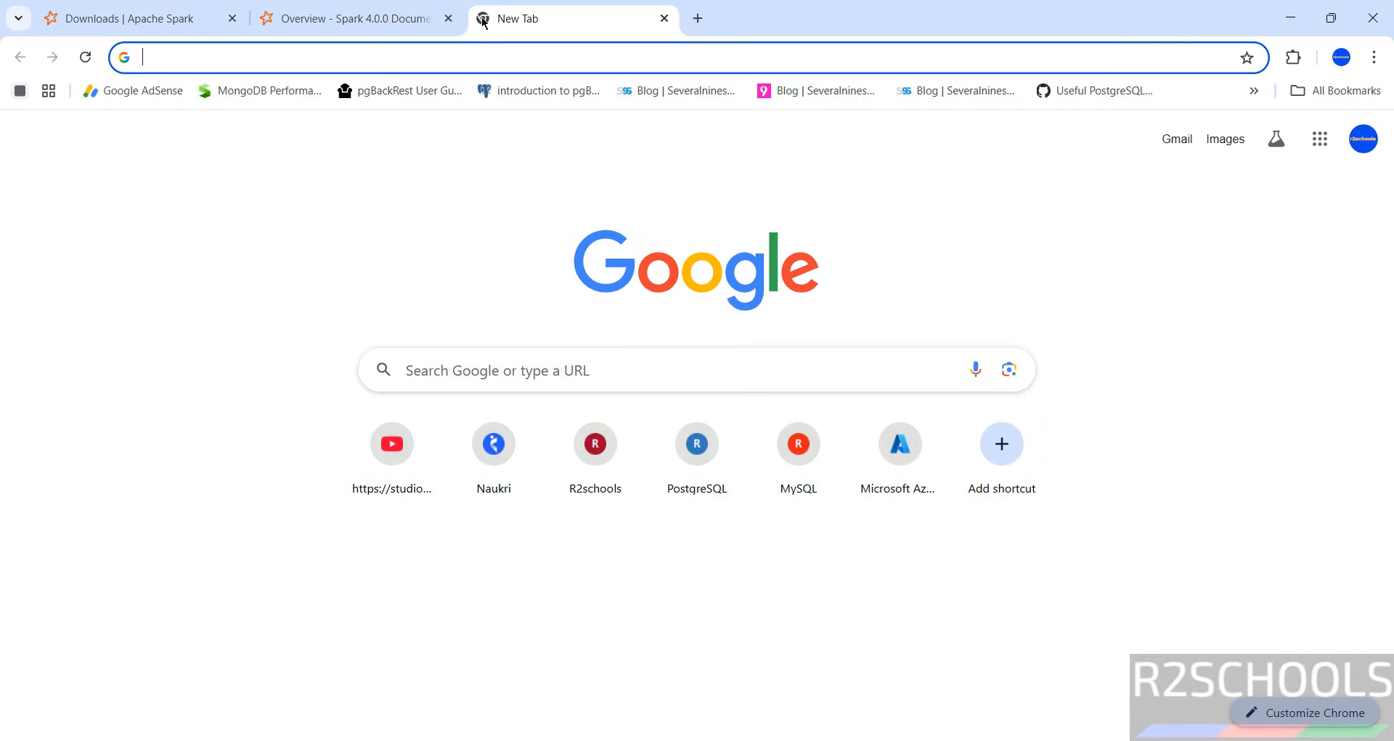
text(j)
key(BackSpace)
key(BackSpace)
text(oracle.com)
key(Return)
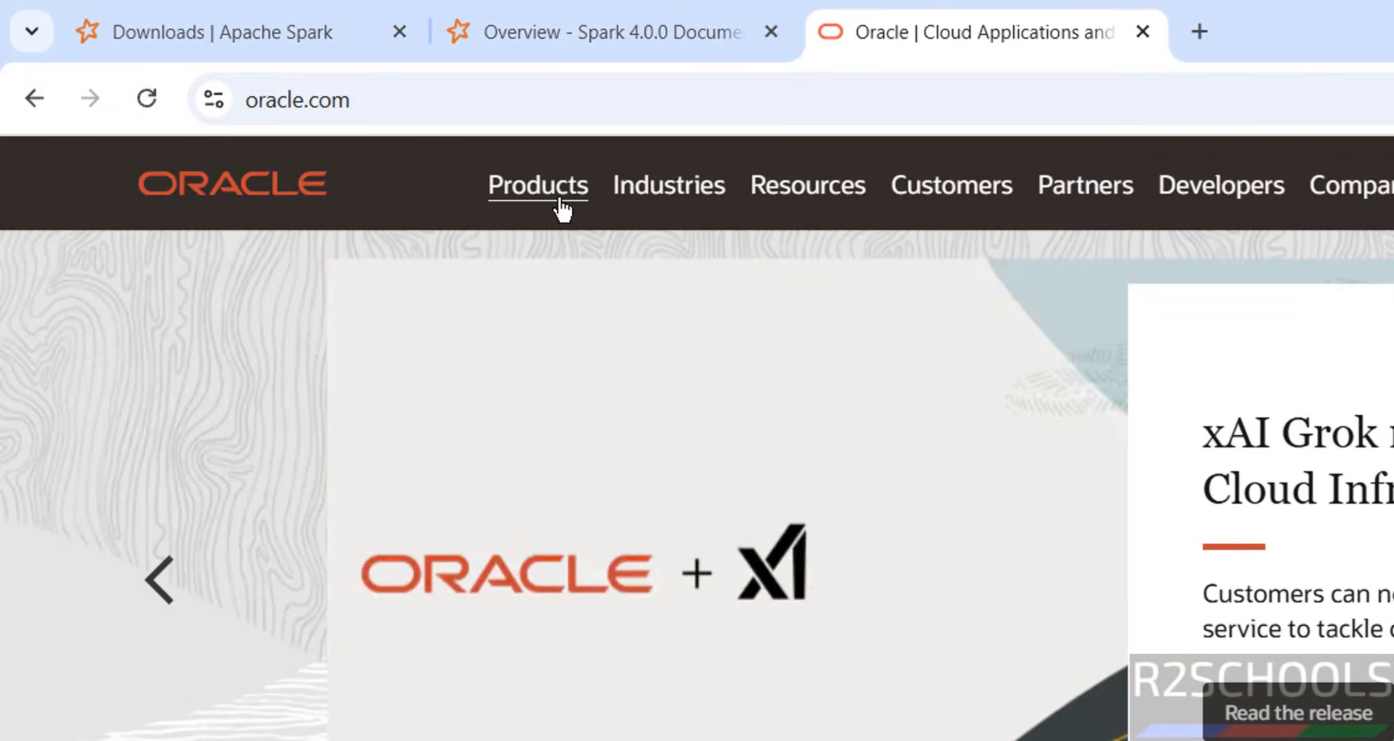
Go to Oracle's Java product page, continue to the Java downloads and open the Java archive.
click(562, 209)
scroll(640, 727, down, 2)
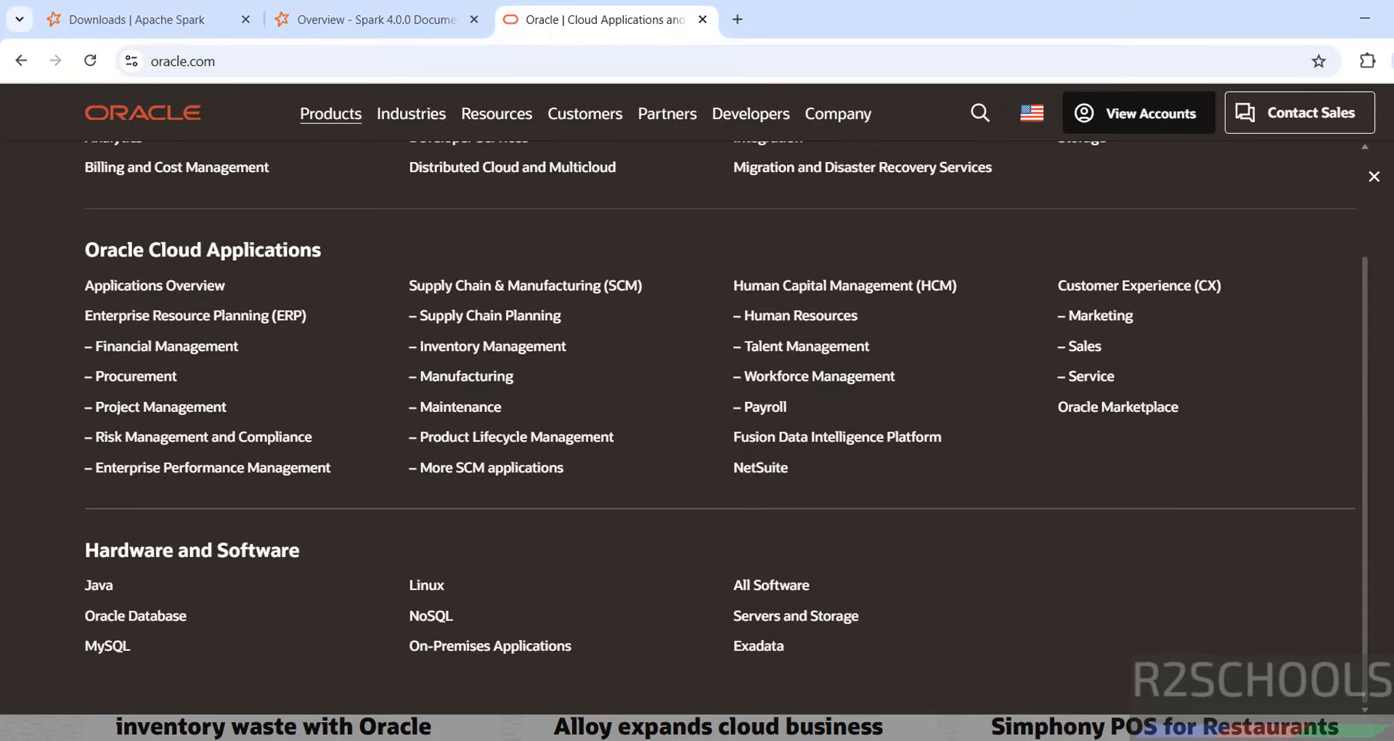
click(99, 584)
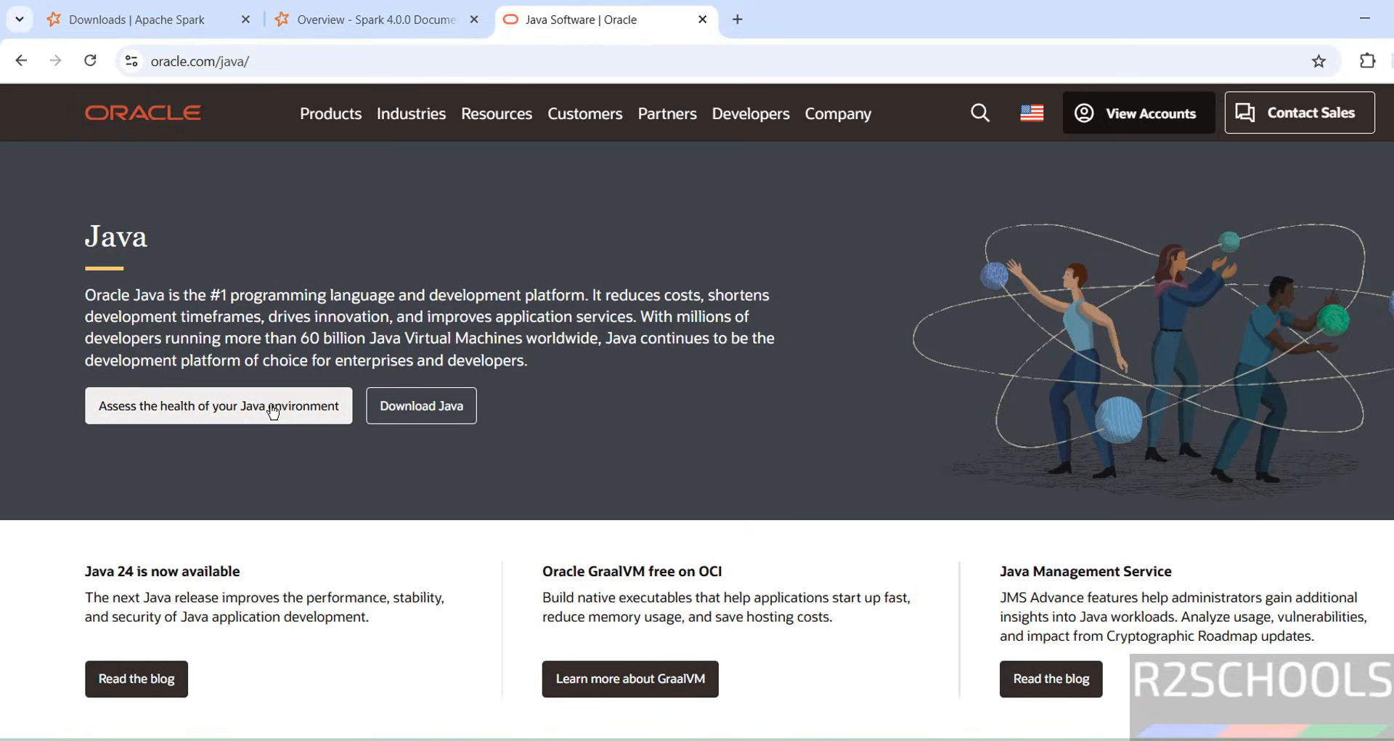
click(388, 415)
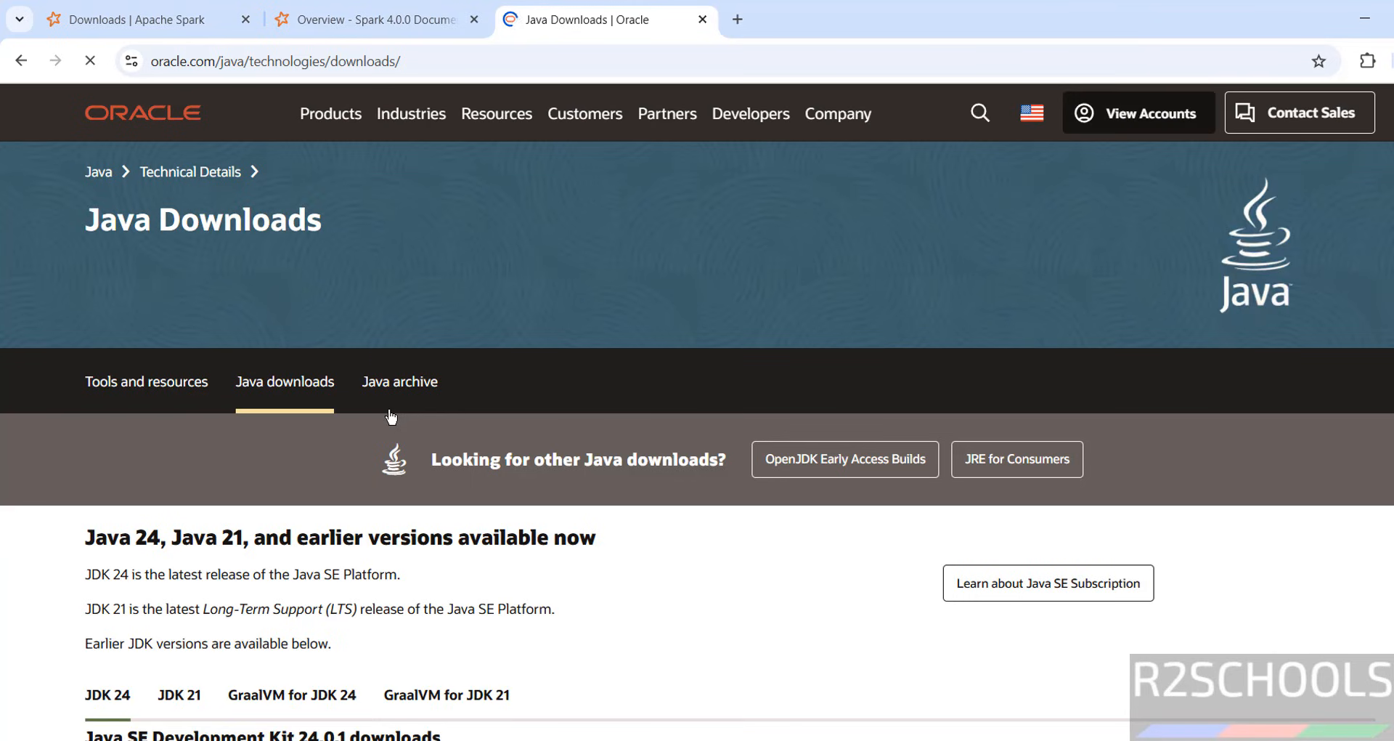
click(413, 384)
Open the Java SE 17 (17.0.12 and earlier) archive and download the Windows x64 MSI installer of JDK 17.0.12.
scroll(737, 395, down, 5)
scroll(737, 395, down, 5)
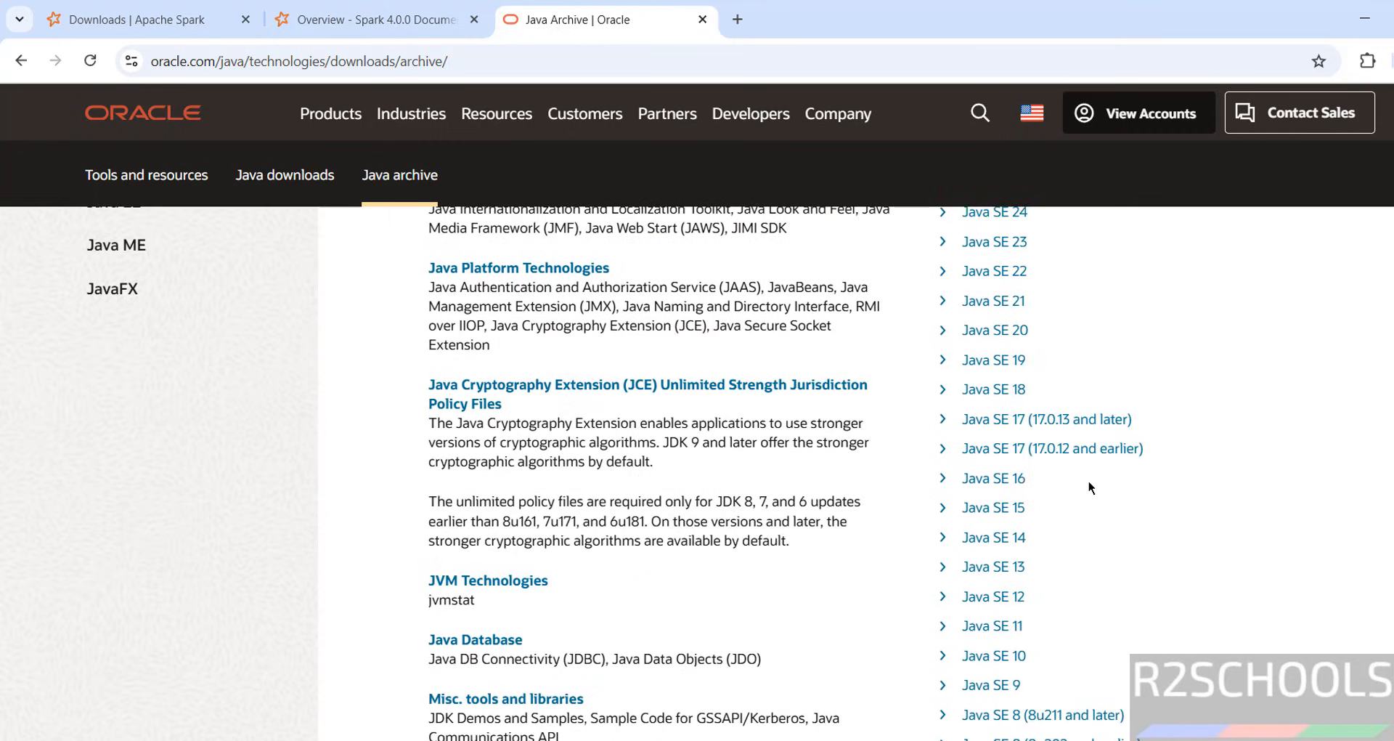
click(1009, 452)
scroll(584, 429, down, 6)
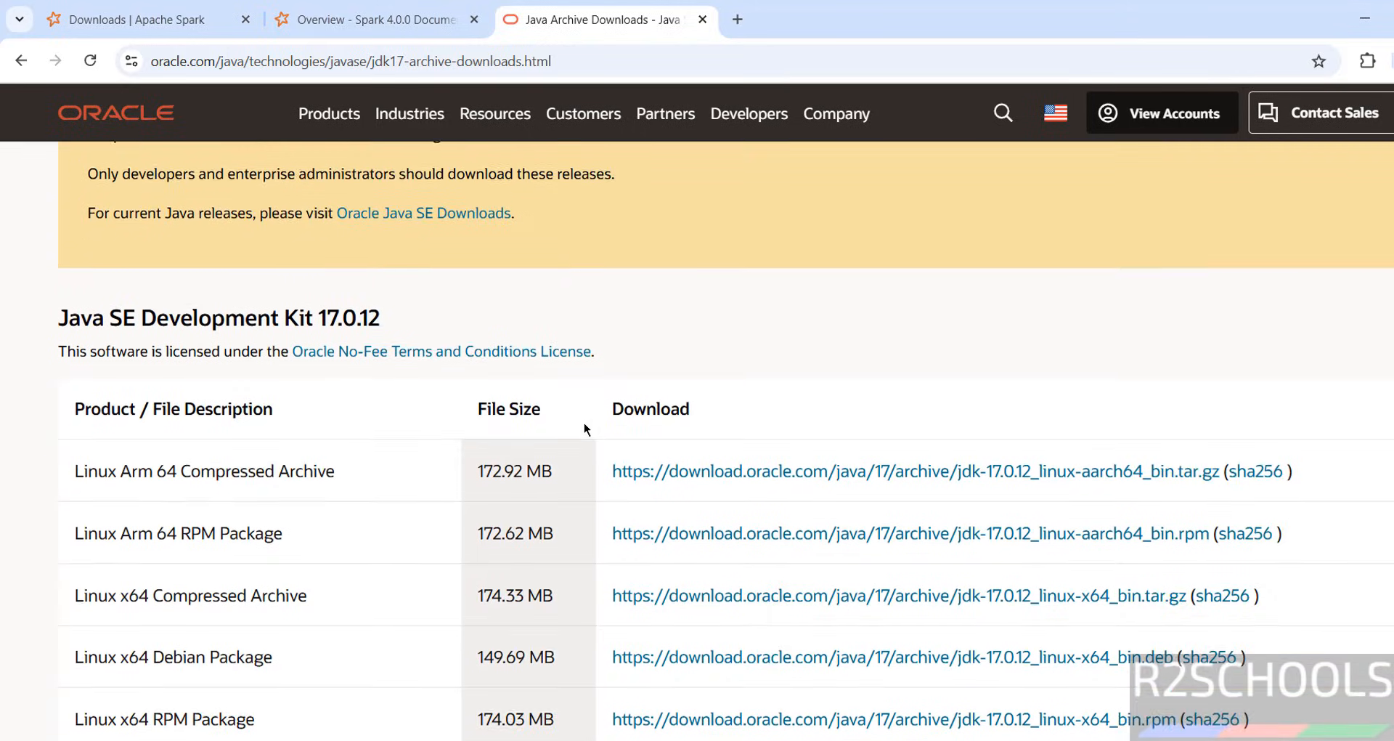
scroll(584, 427, down, 3)
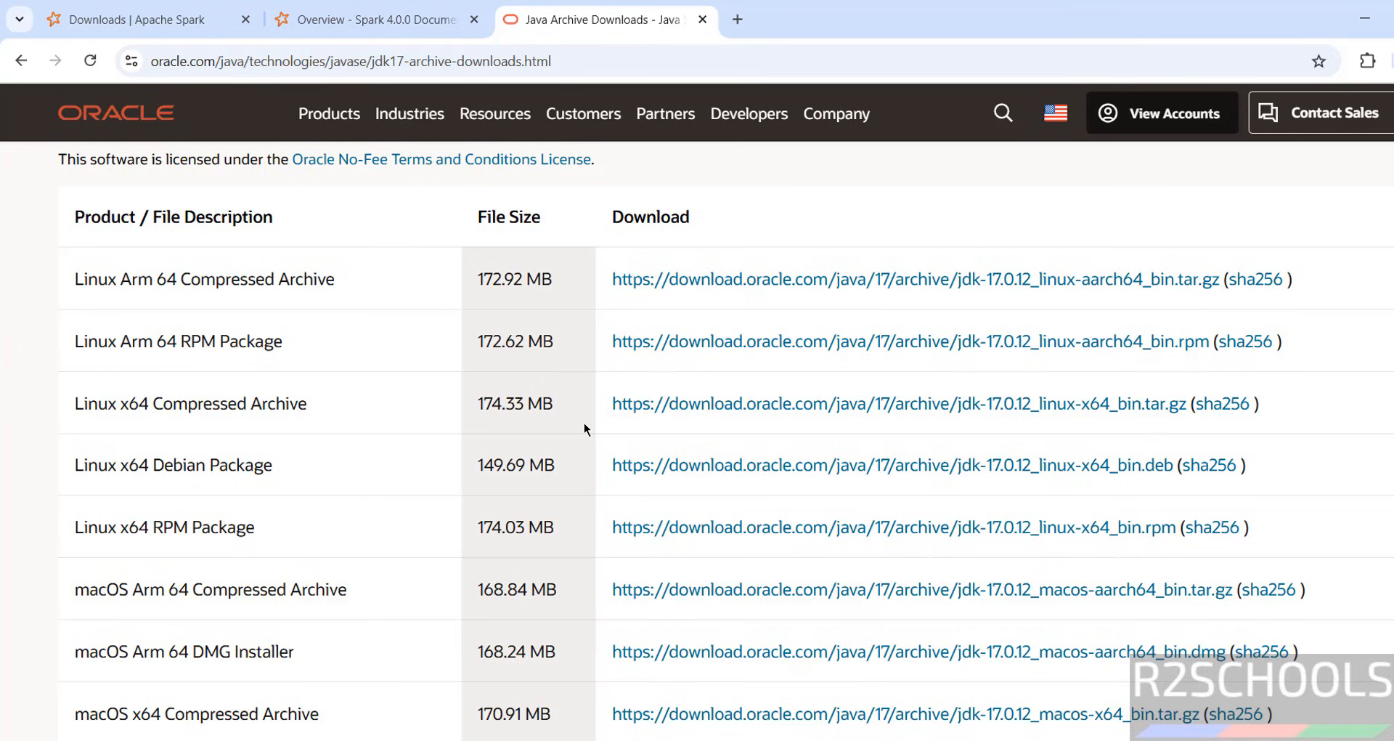
scroll(585, 429, down, 2)
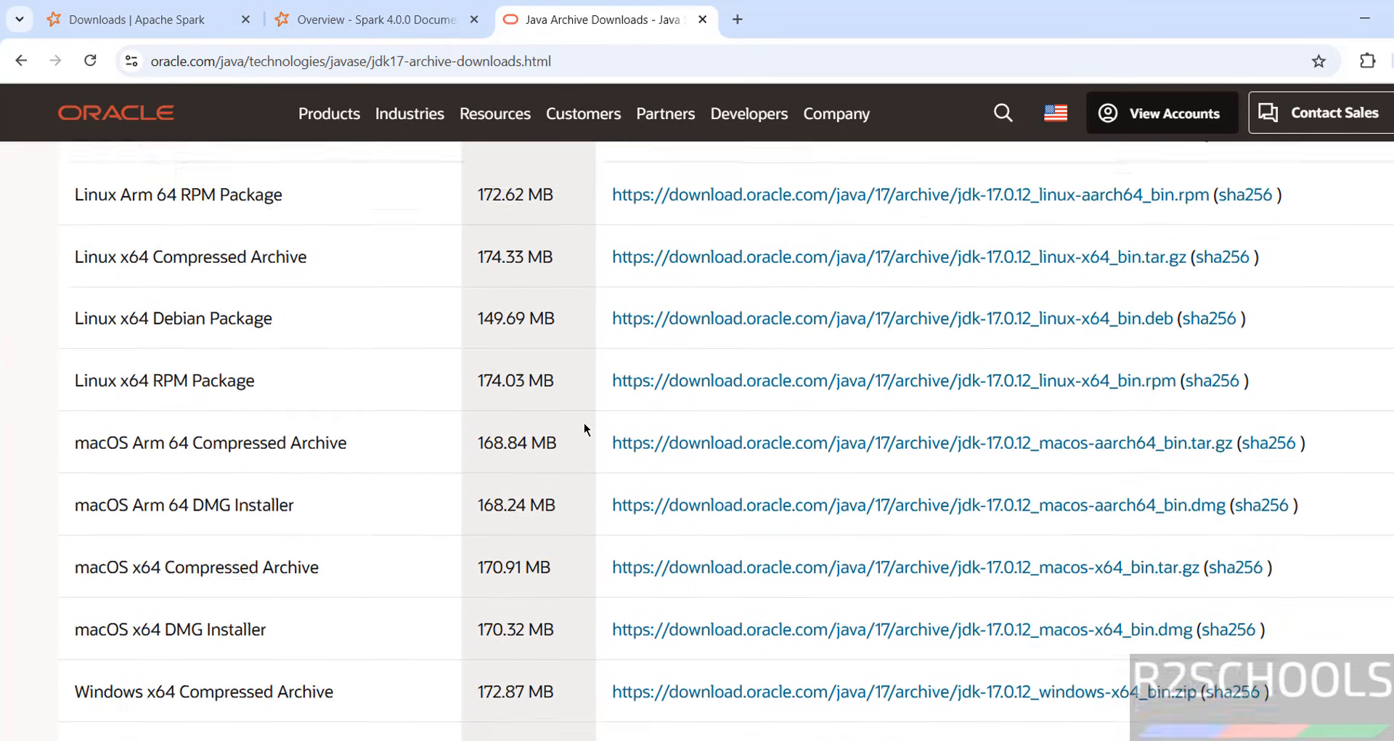
scroll(587, 430, down, 1)
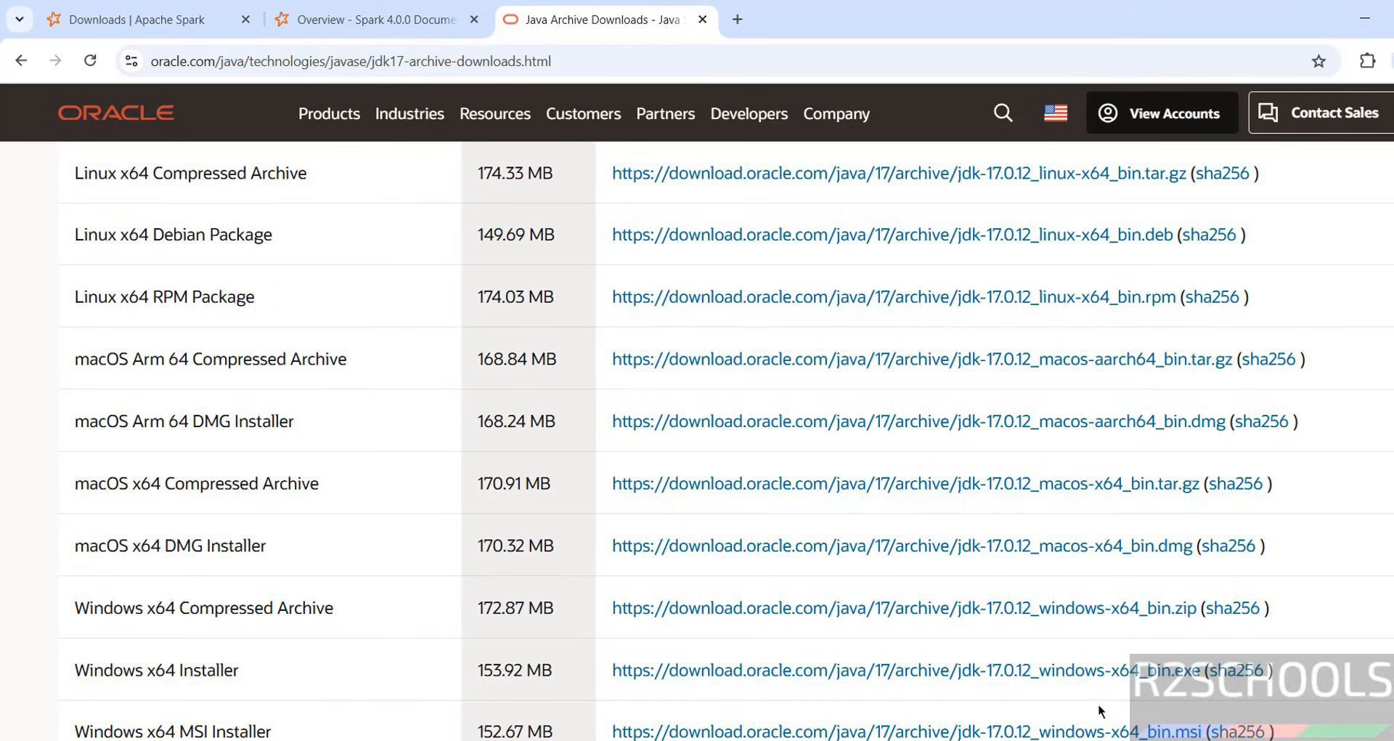
click(1006, 732)
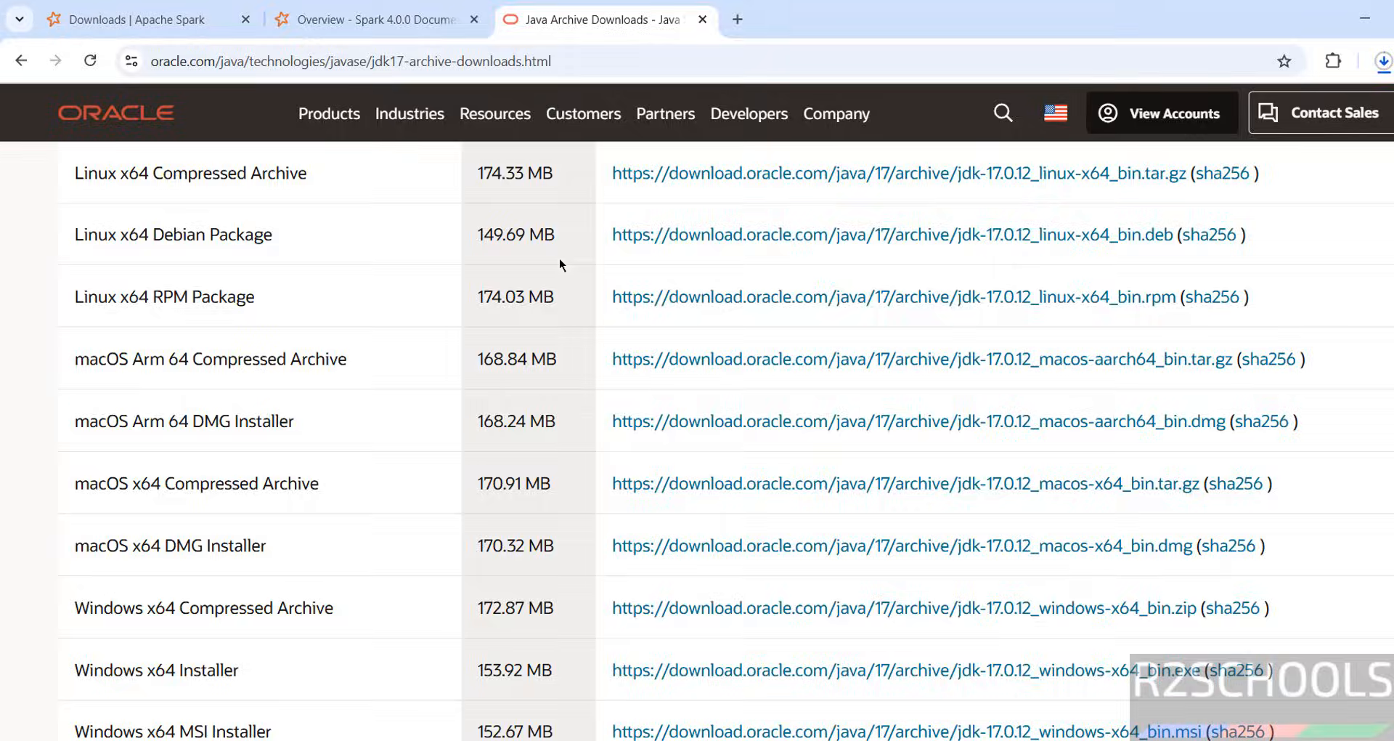
Open the browser's download history and remove today's PDF entry from it.
key(ctrl+j)
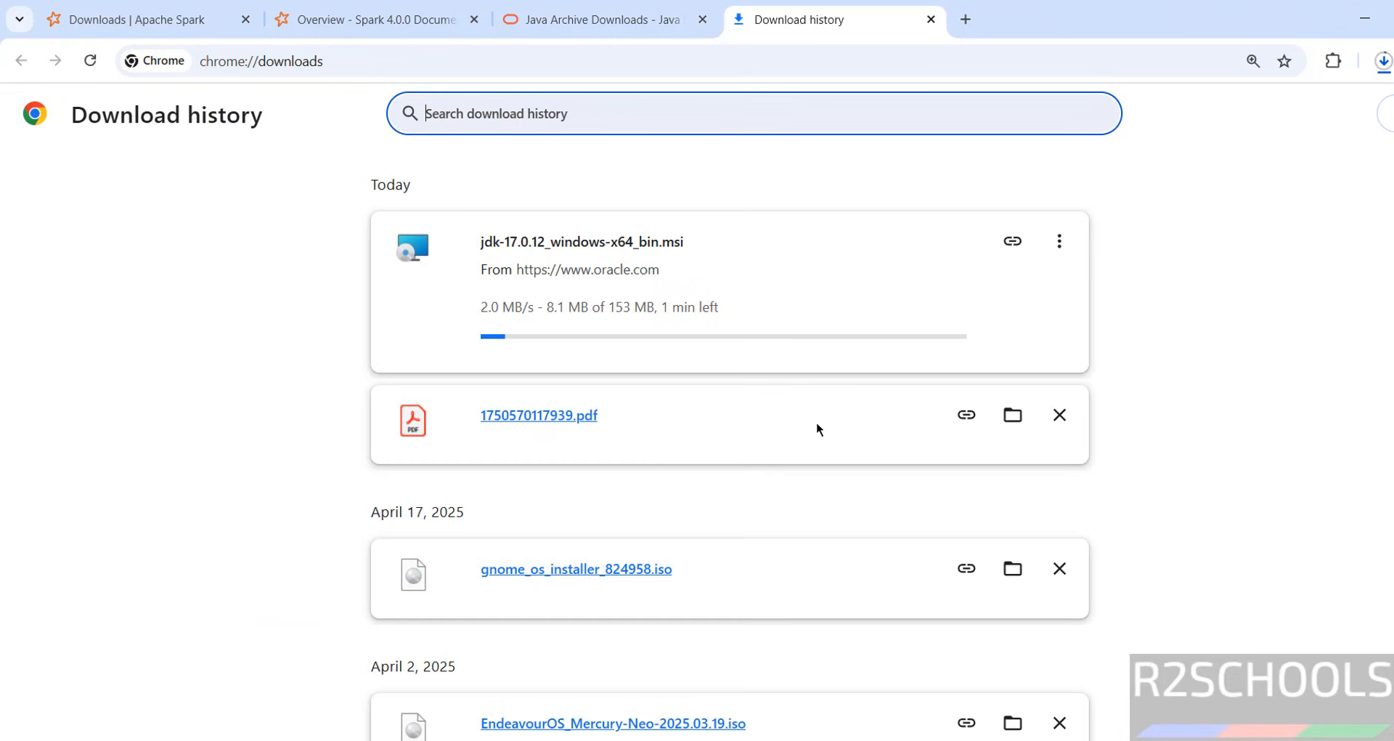
click(1059, 415)
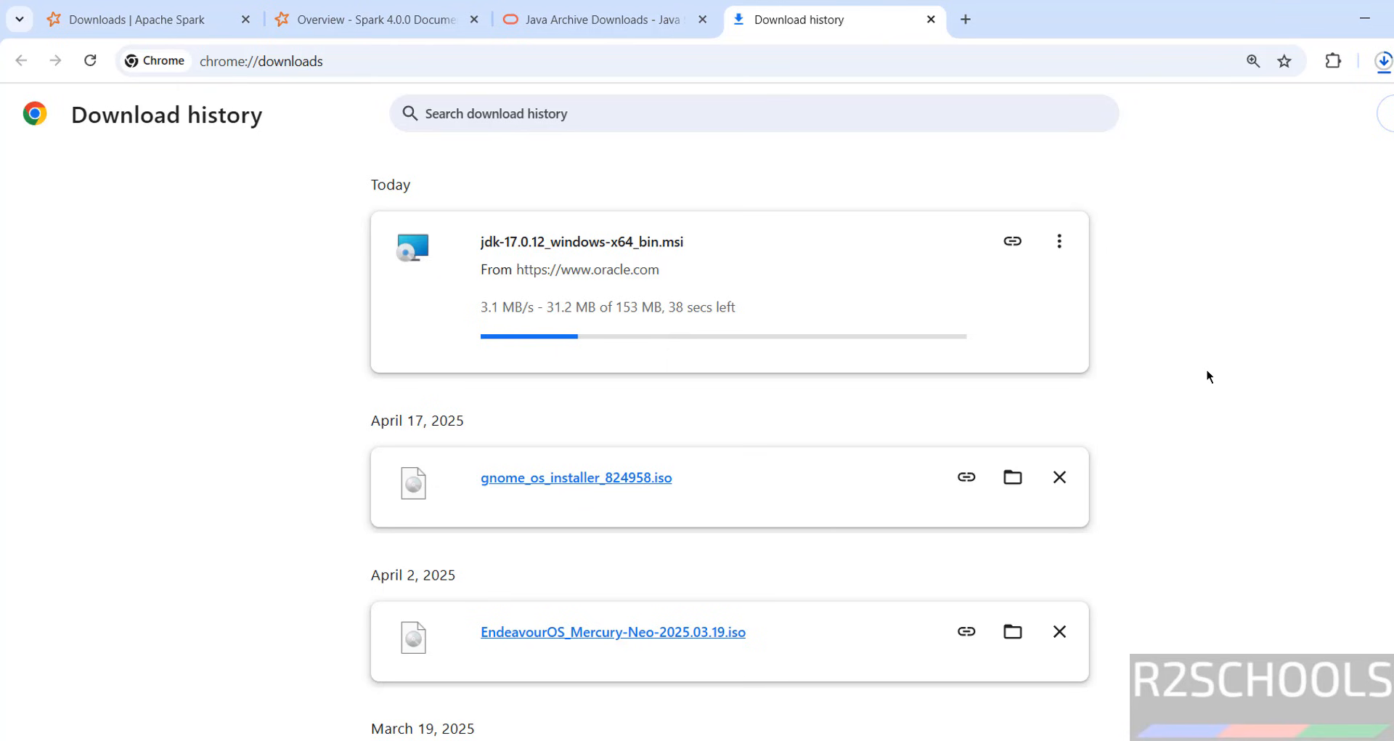
On the Spark downloads page, choose release 4.0.0 (May 23 2025) and package type "Pre-built for Apache Hadoop 3.4 and later".
click(145, 19)
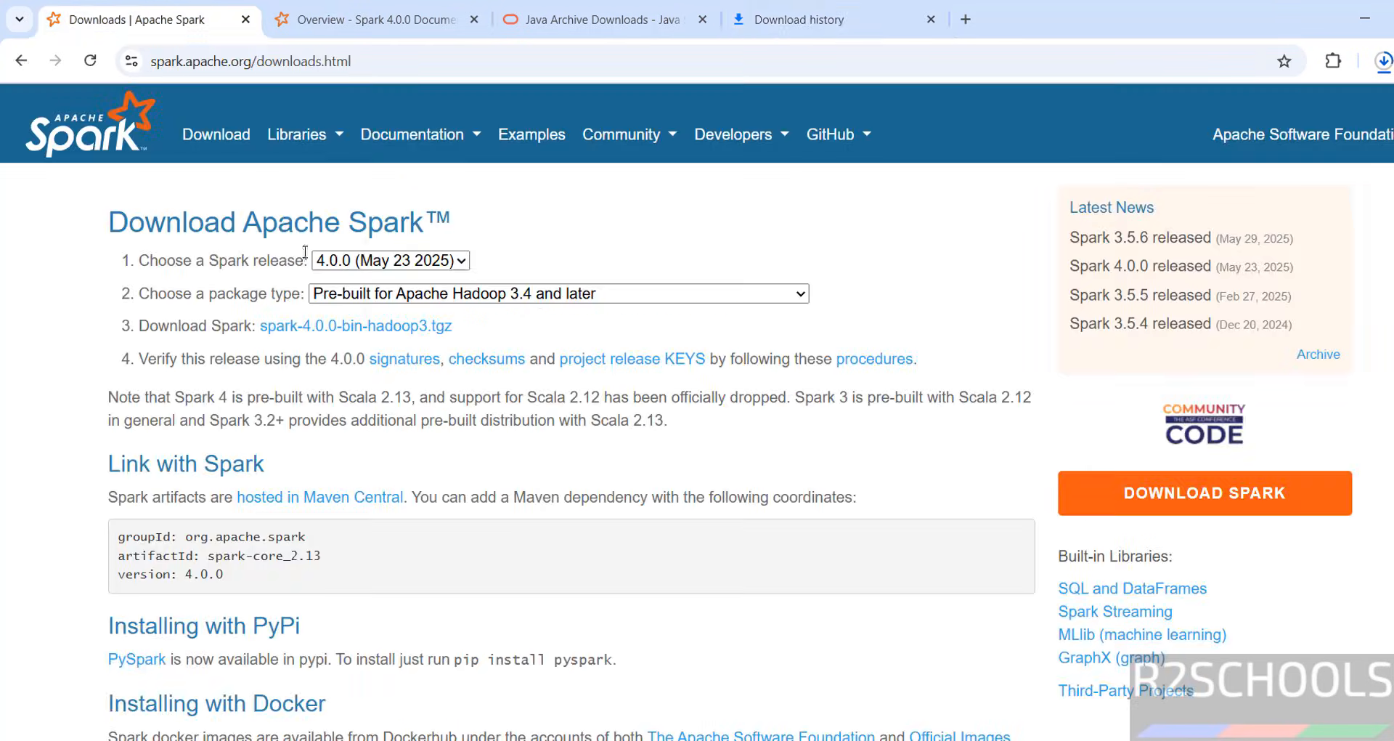
click(376, 266)
click(377, 274)
click(392, 293)
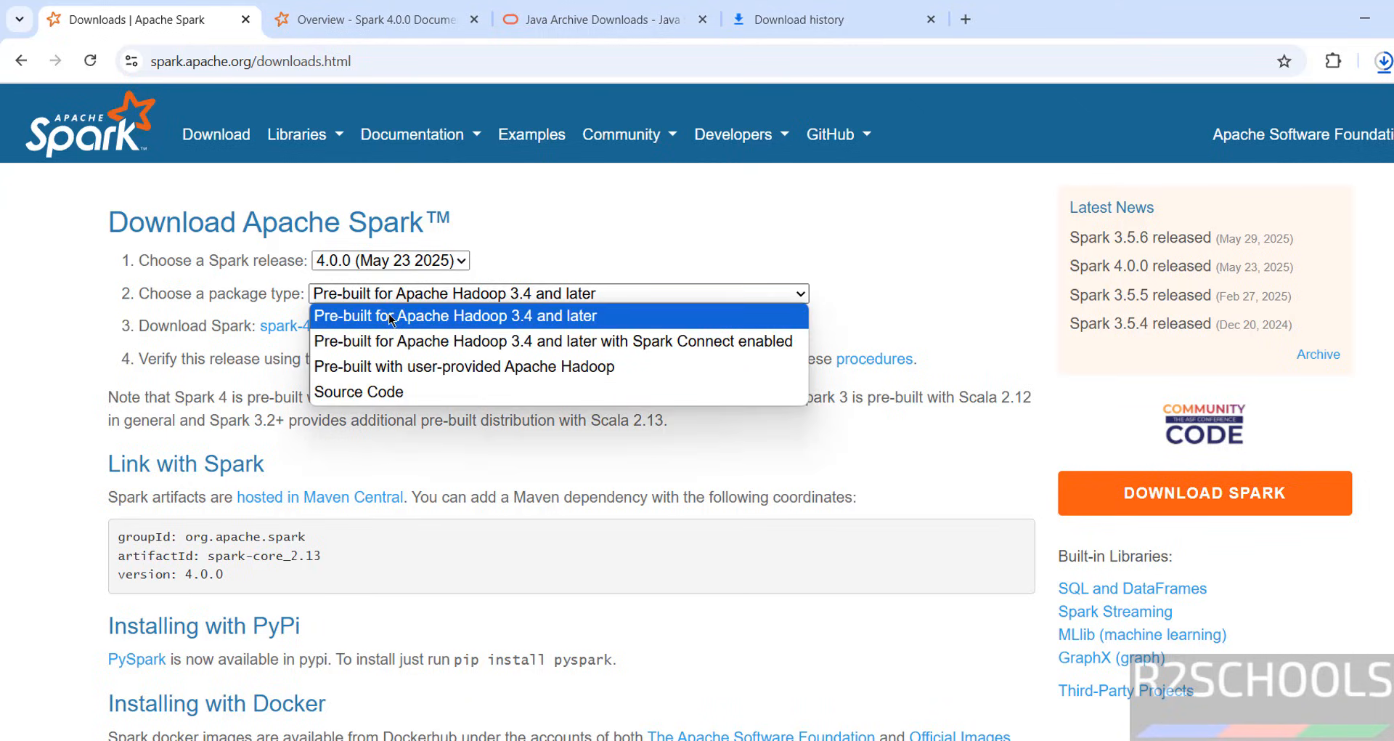
click(487, 317)
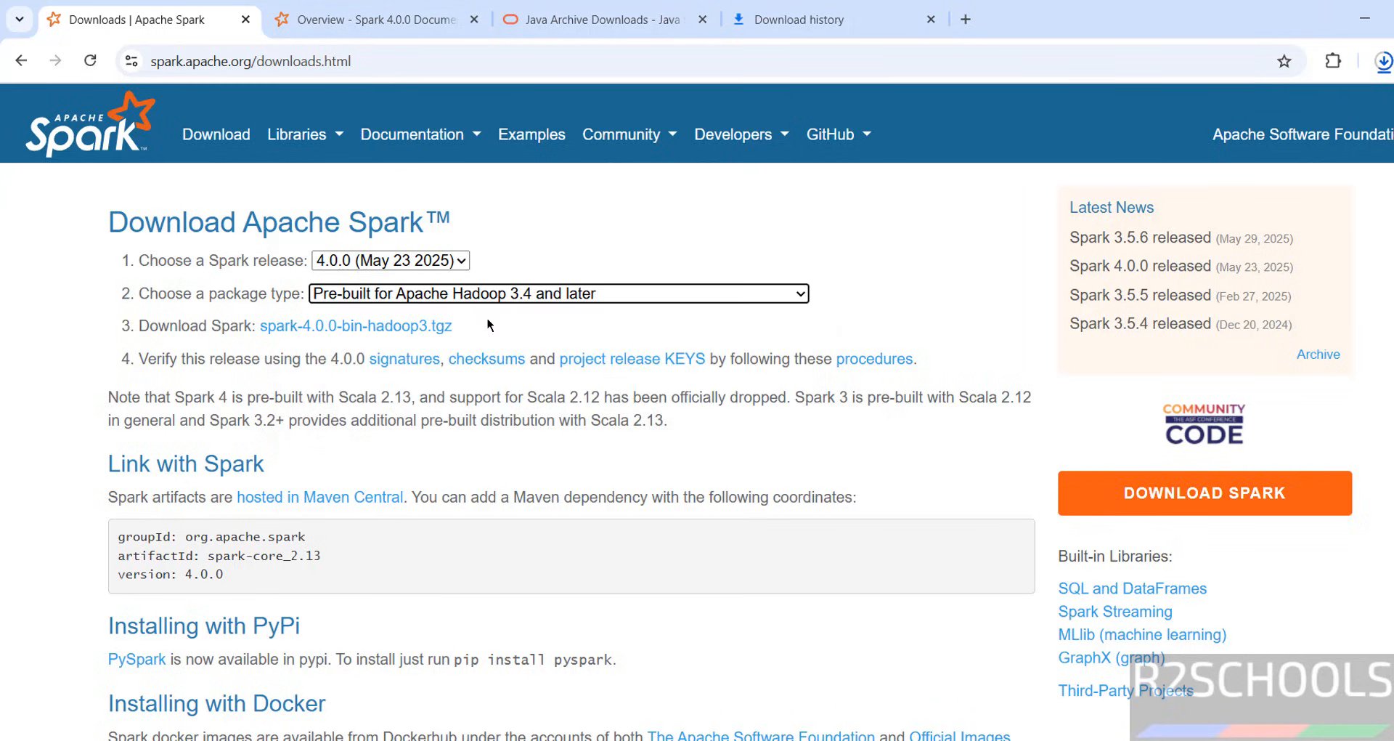
Download spark-4.0.0-bin-hadoop3.tgz from the suggested Apache mirror location and check the recent downloads.
click(297, 333)
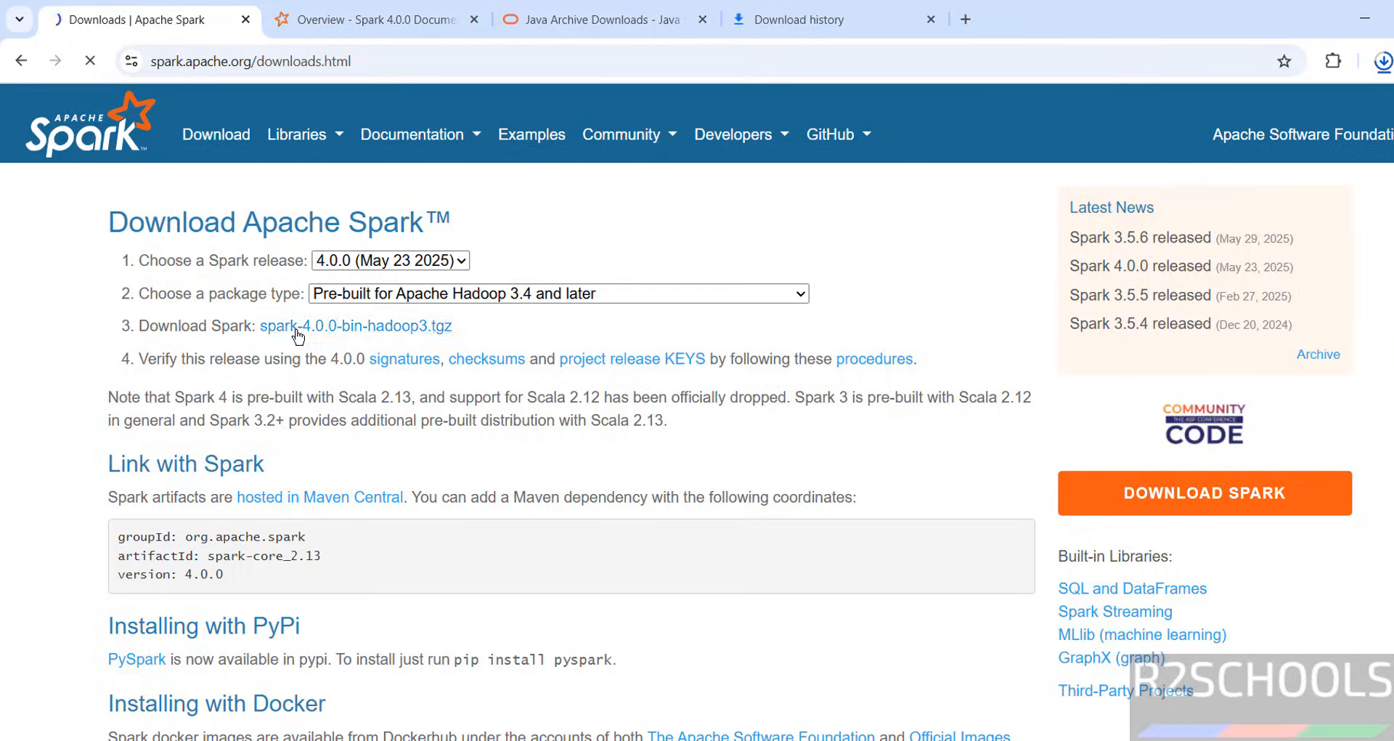
click(453, 350)
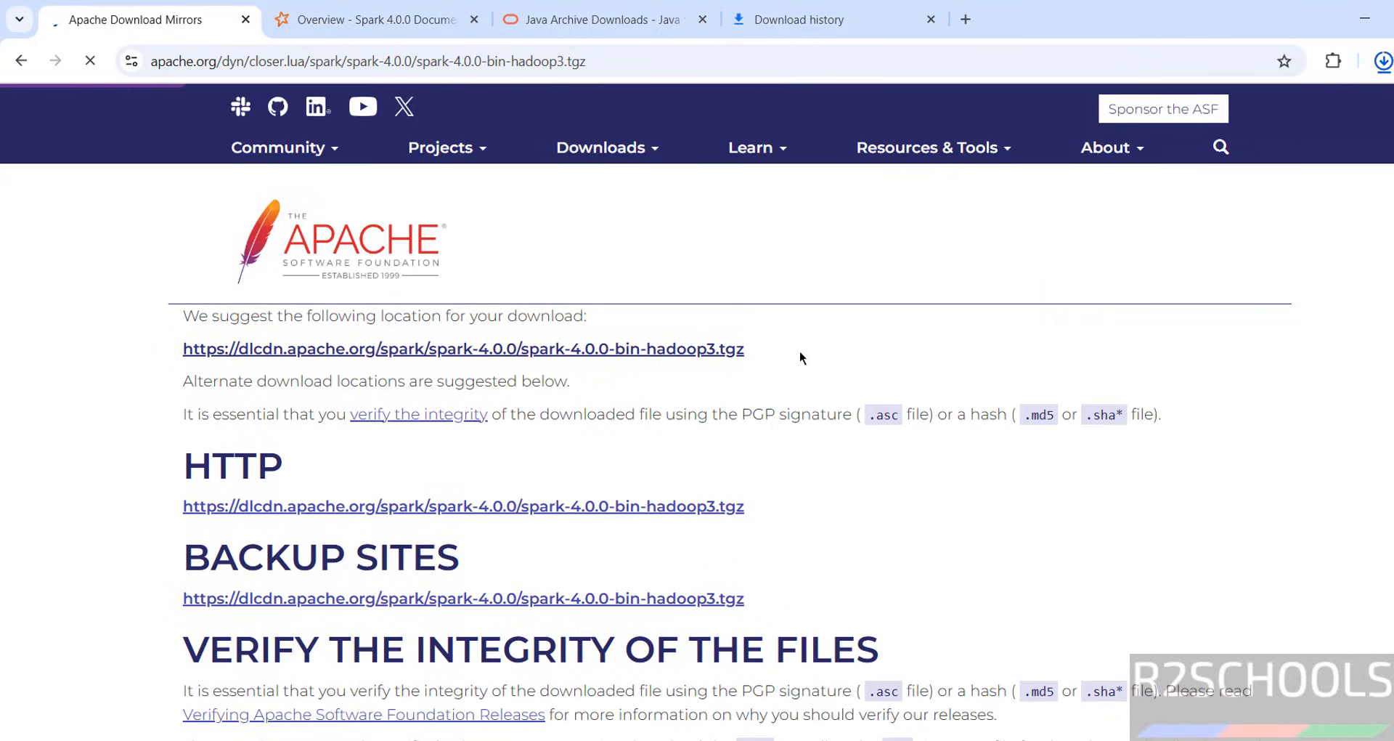
click(1383, 61)
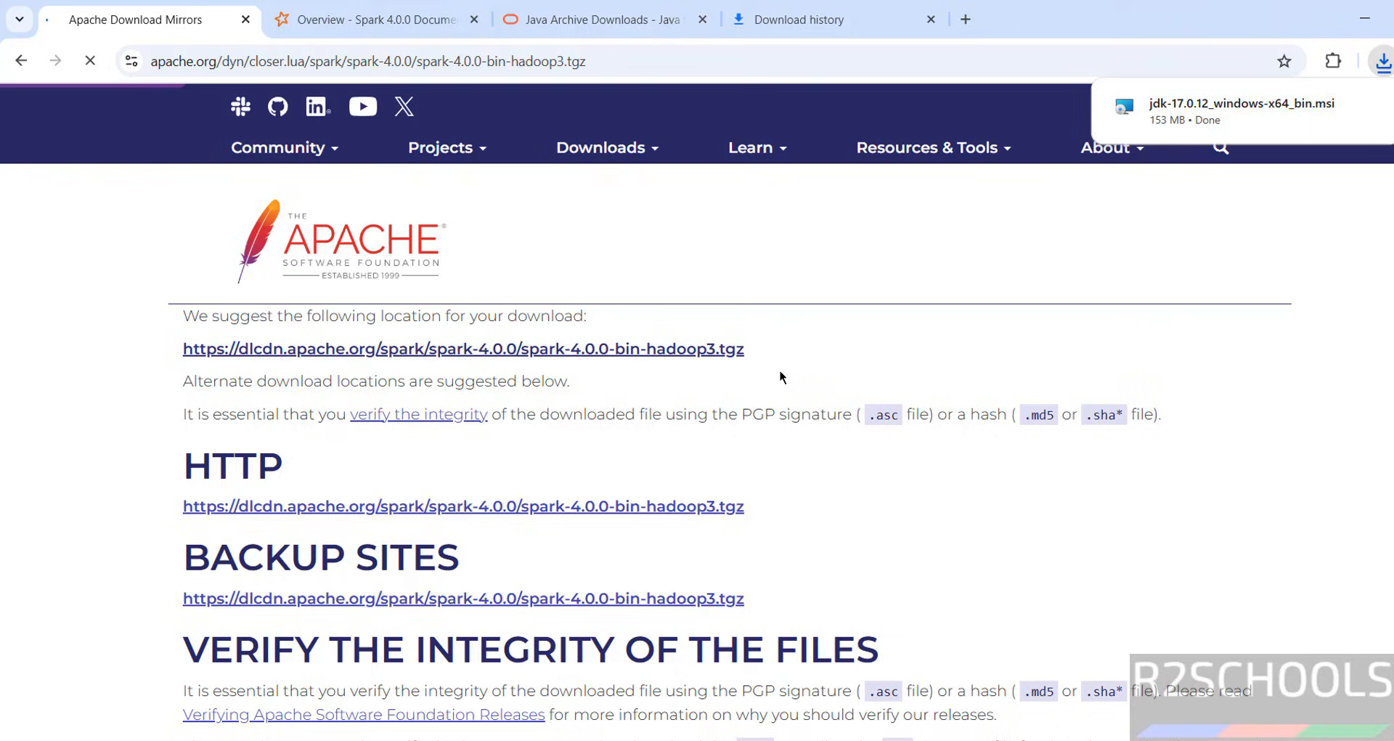
click(765, 258)
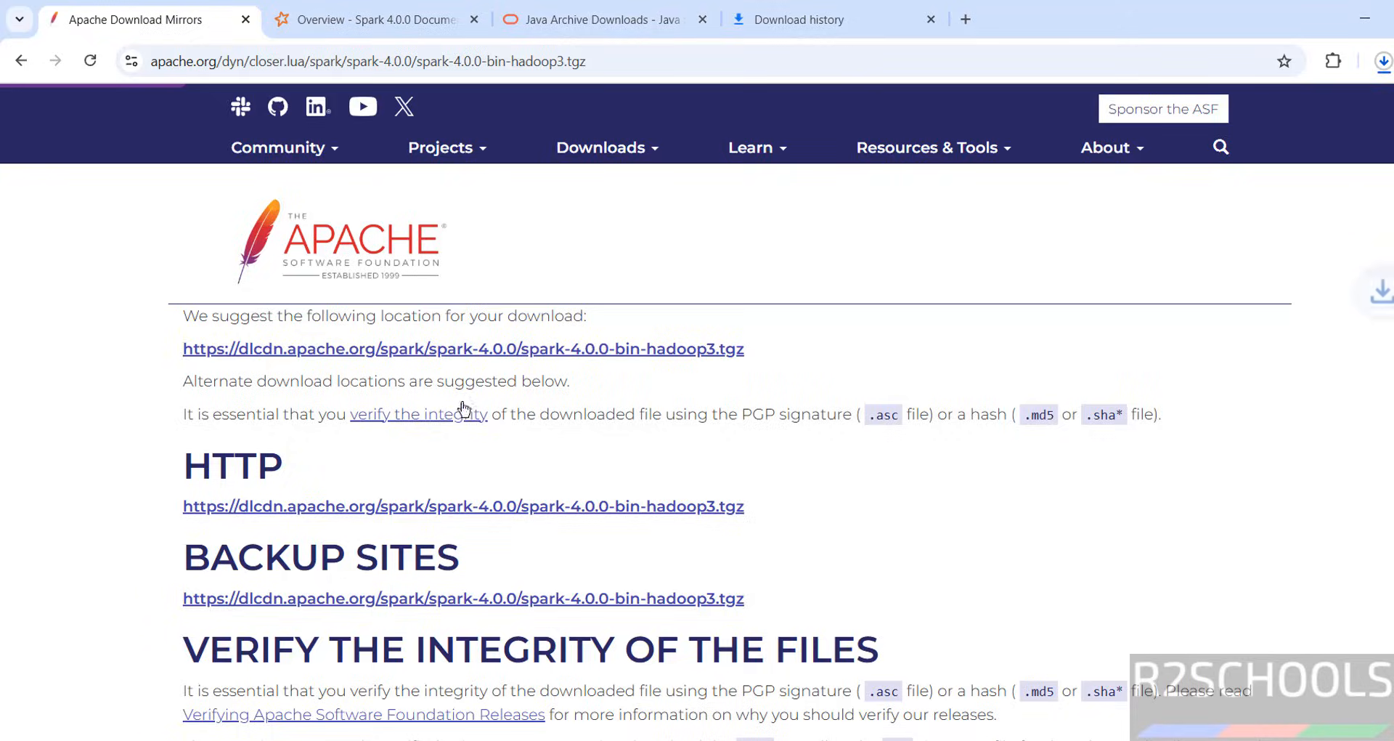
Launch the downloaded jdk-17.0.12_windows-x64_bin.msi from the download history and continue to the installer's destination folder page.
click(792, 29)
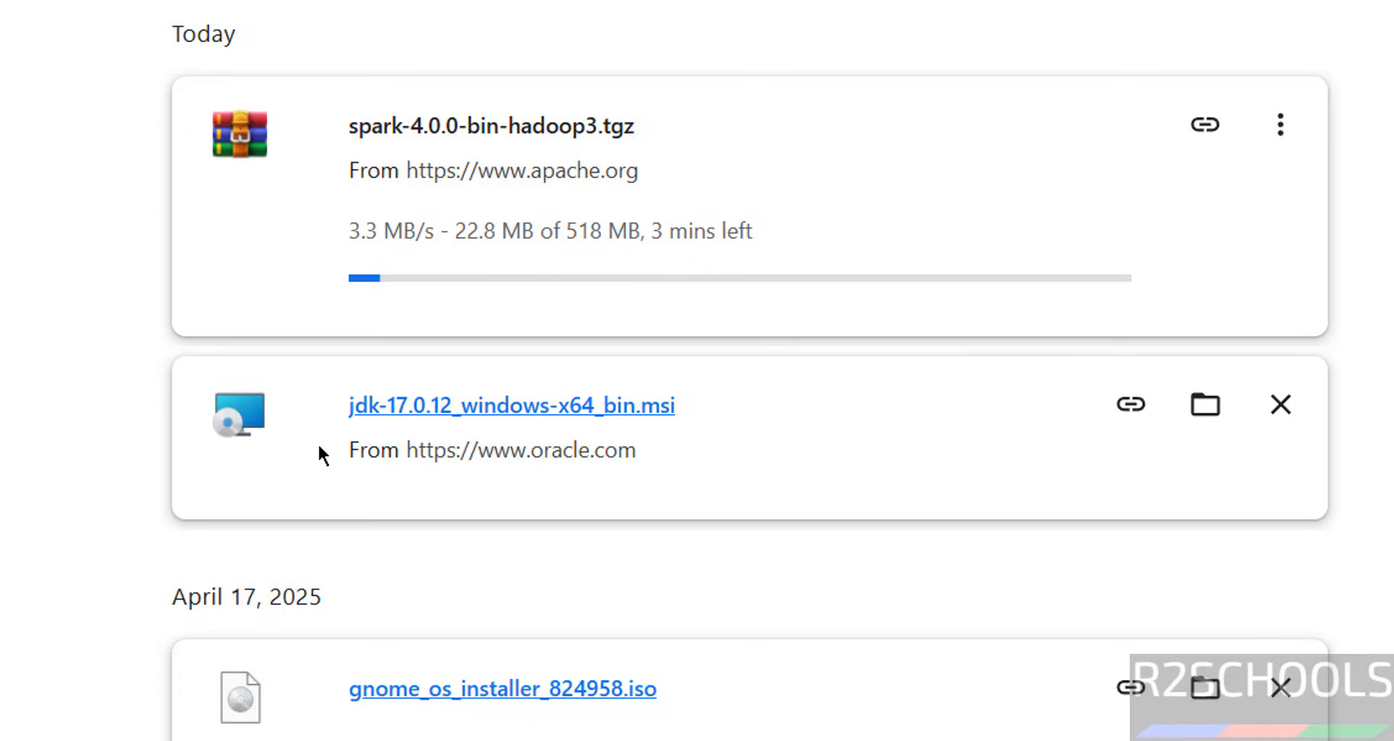
click(518, 411)
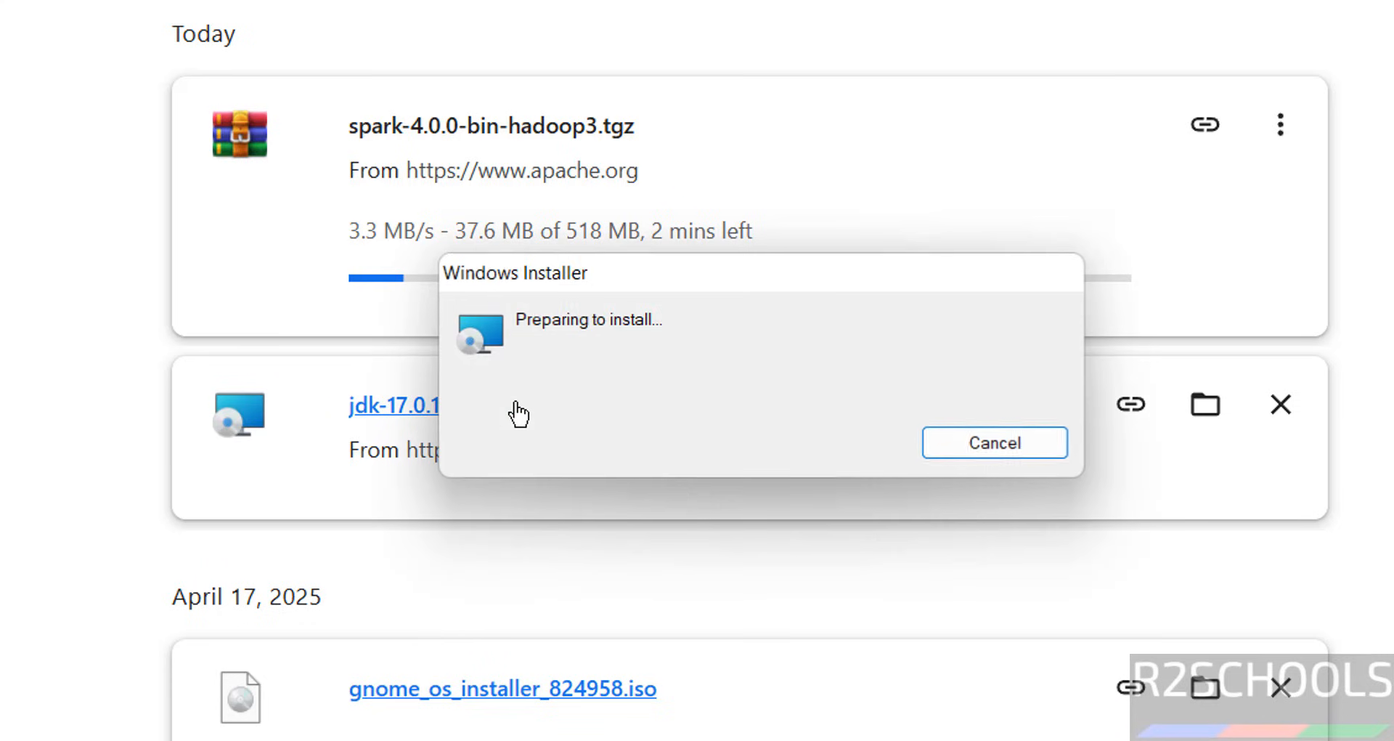
click(898, 627)
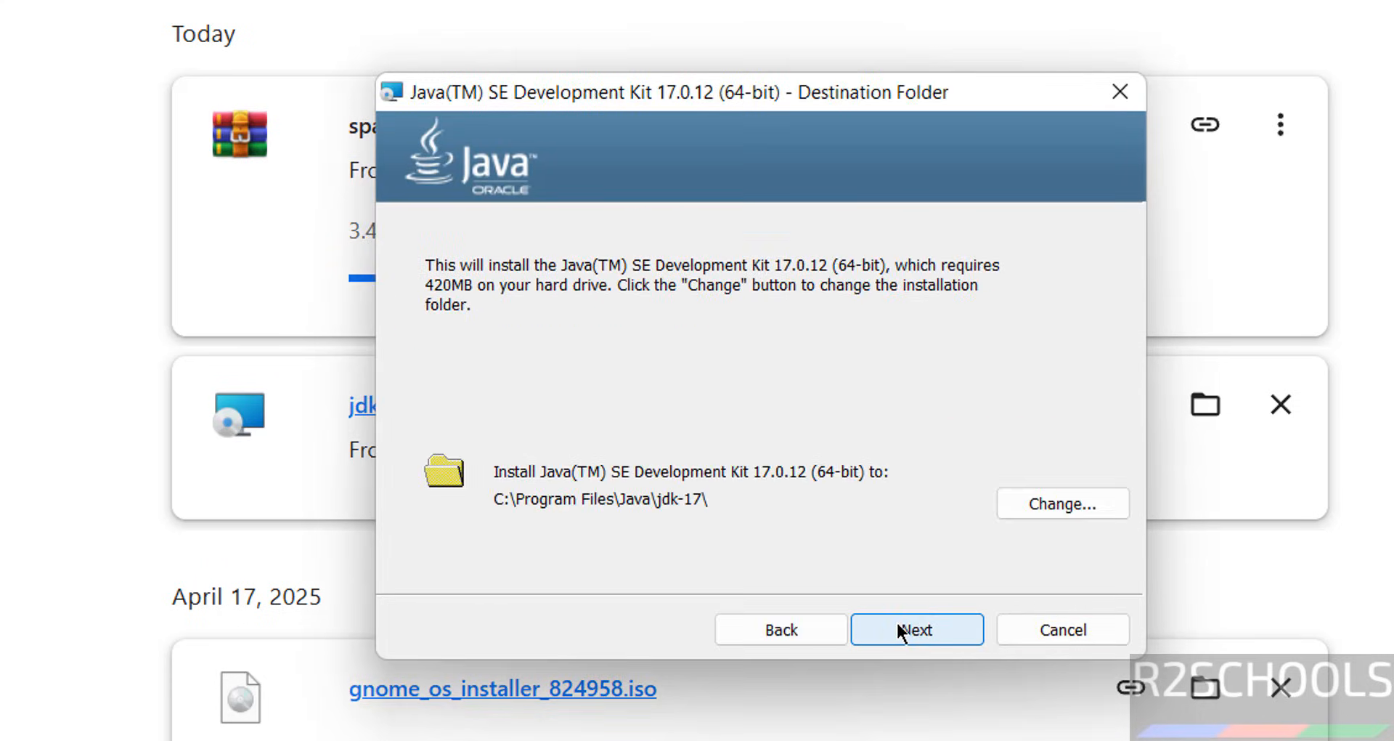
click(1026, 506)
click(1031, 505)
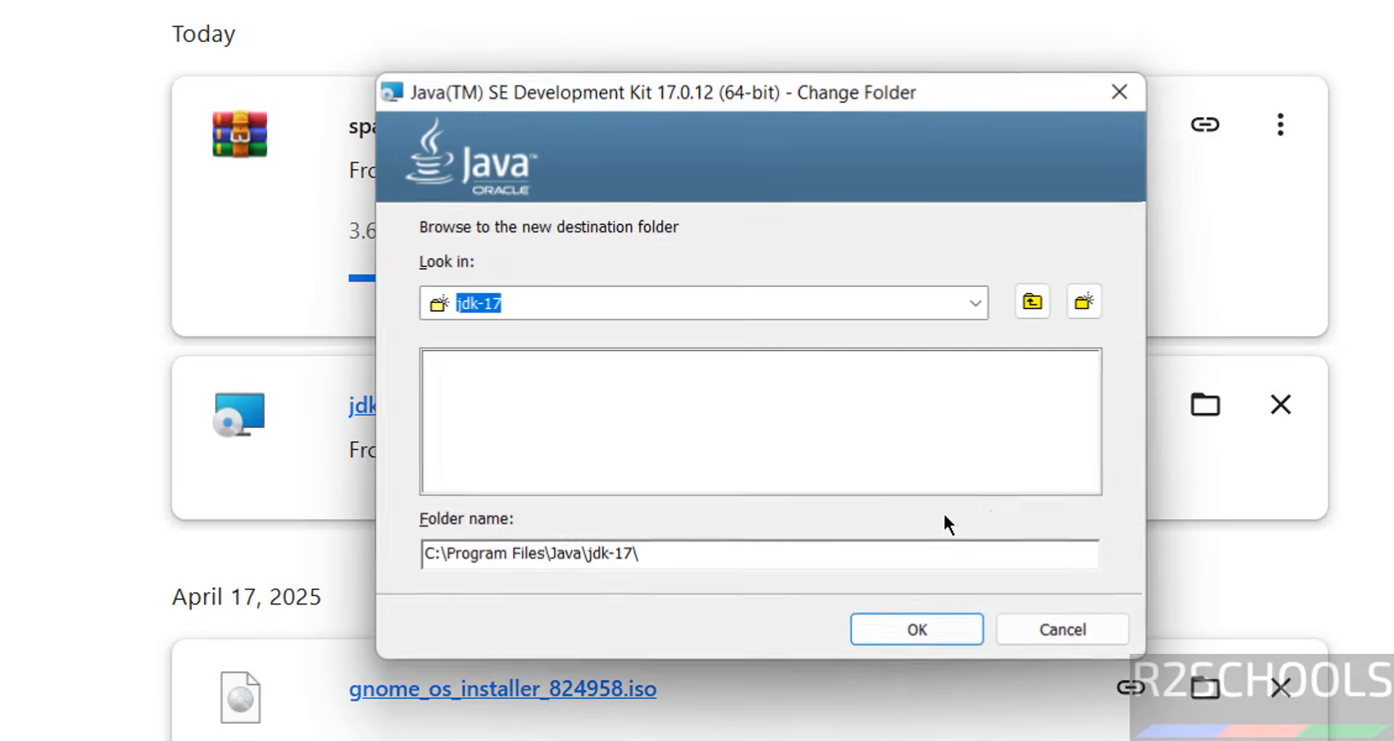
click(1048, 623)
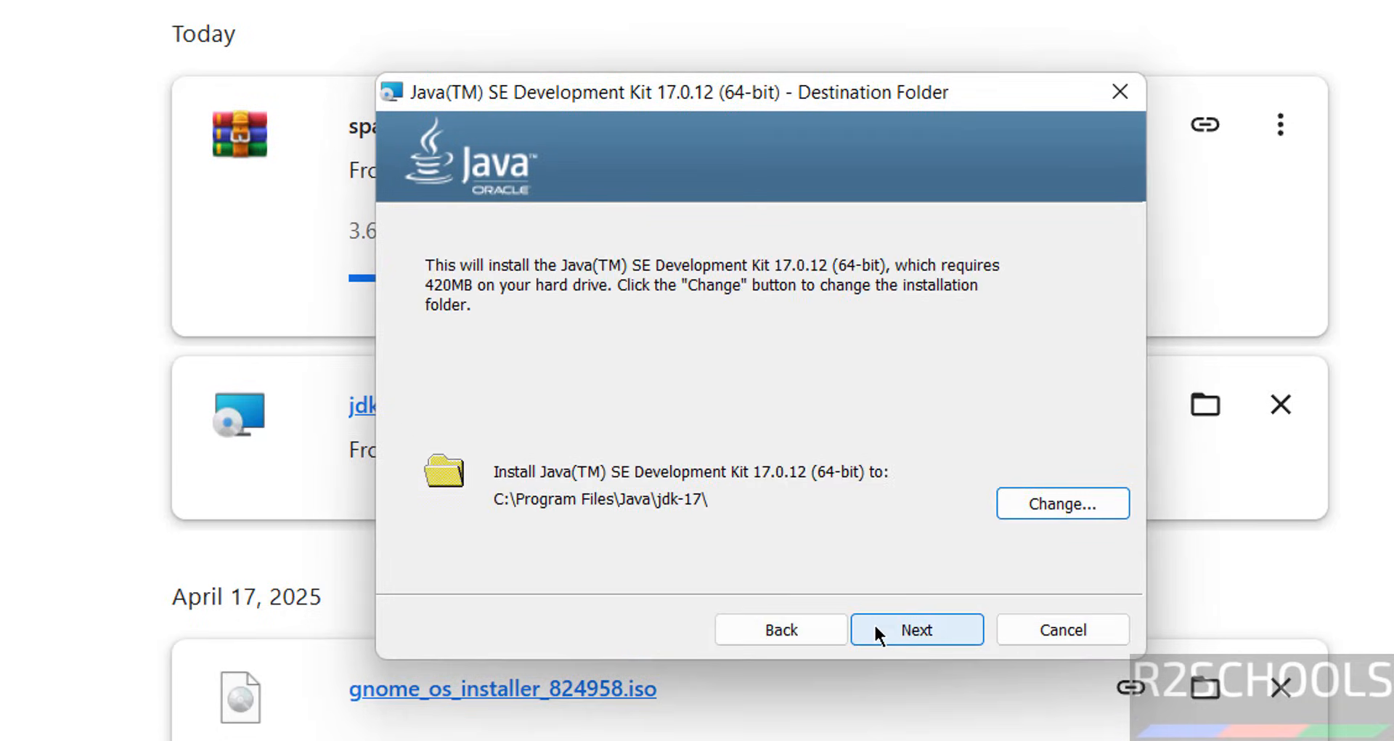
Install JDK 17.0.12 into C:\Program Files\Java\jdk-17\ and close the finished installer.
click(877, 634)
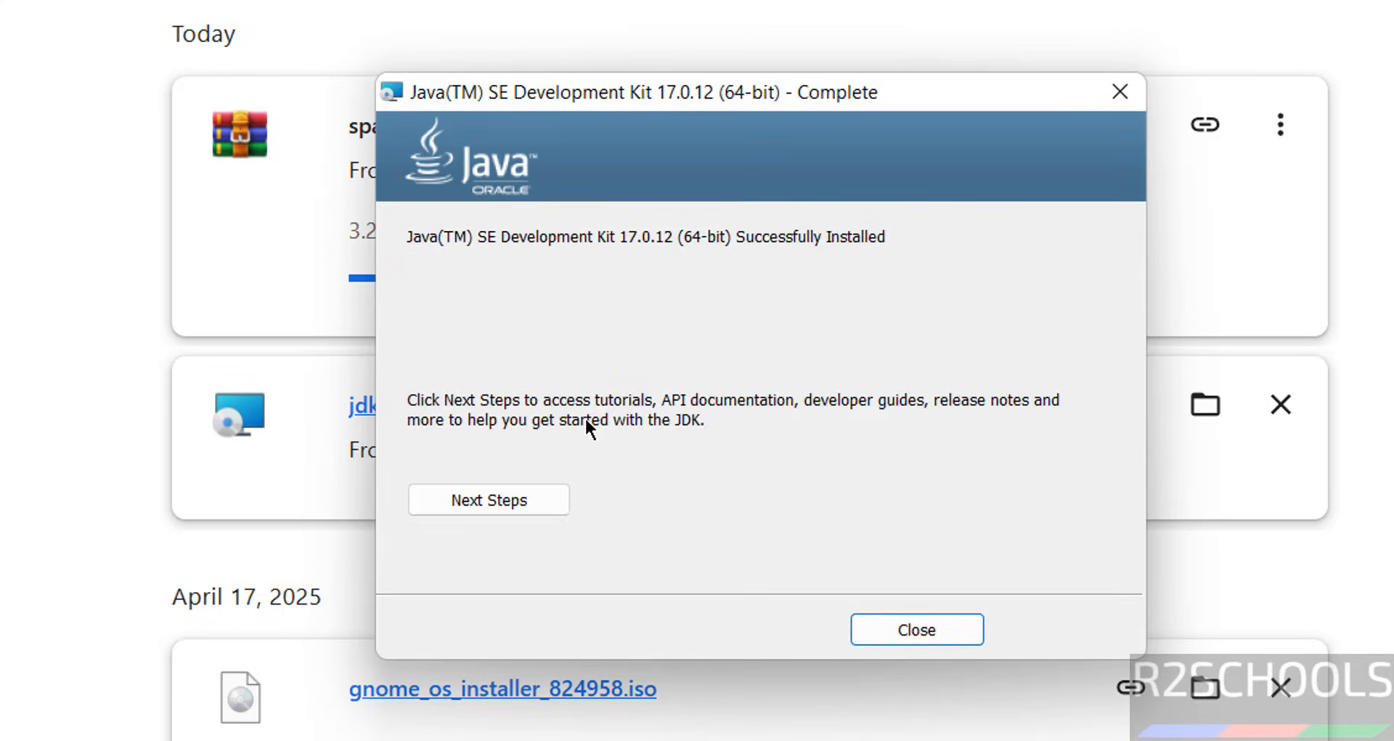
click(939, 631)
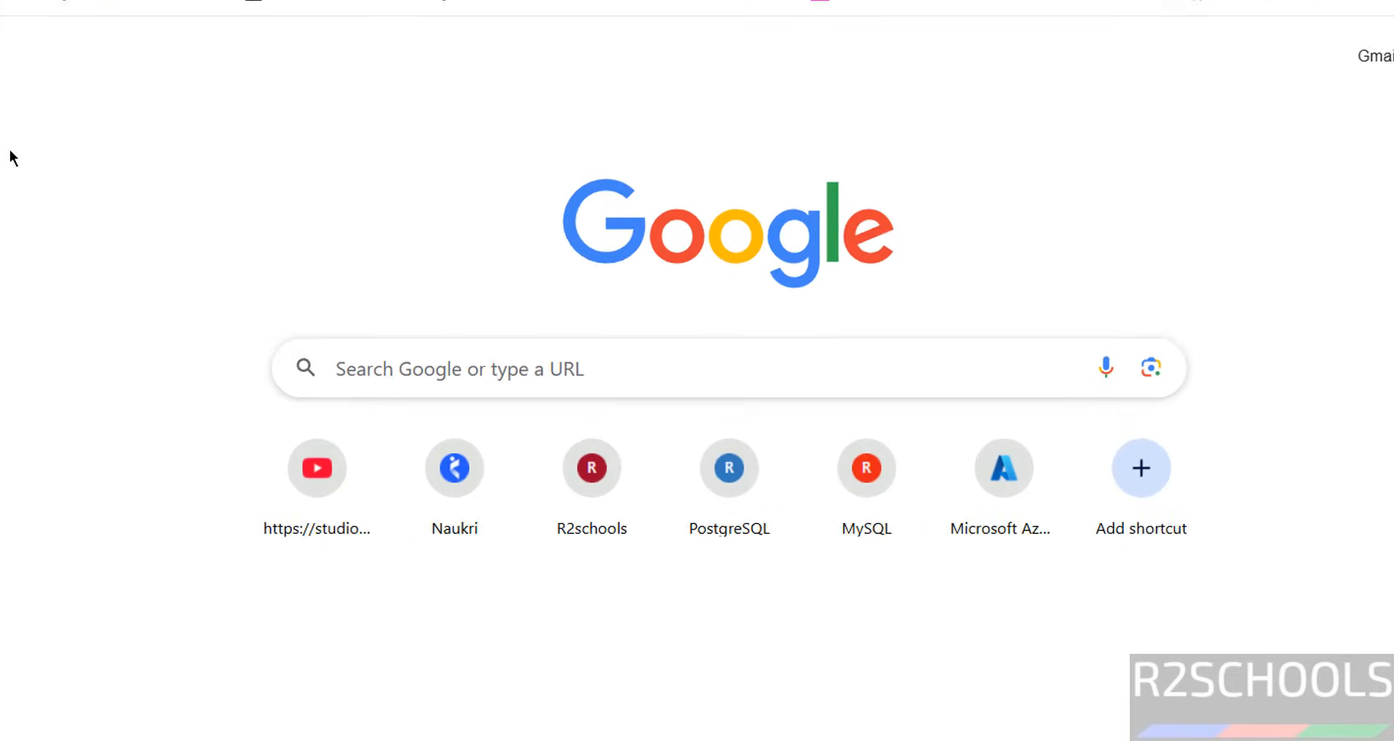
Open the winutils repository at github.com/kontext-tech/winutils in a new browser tab.
click(411, 58)
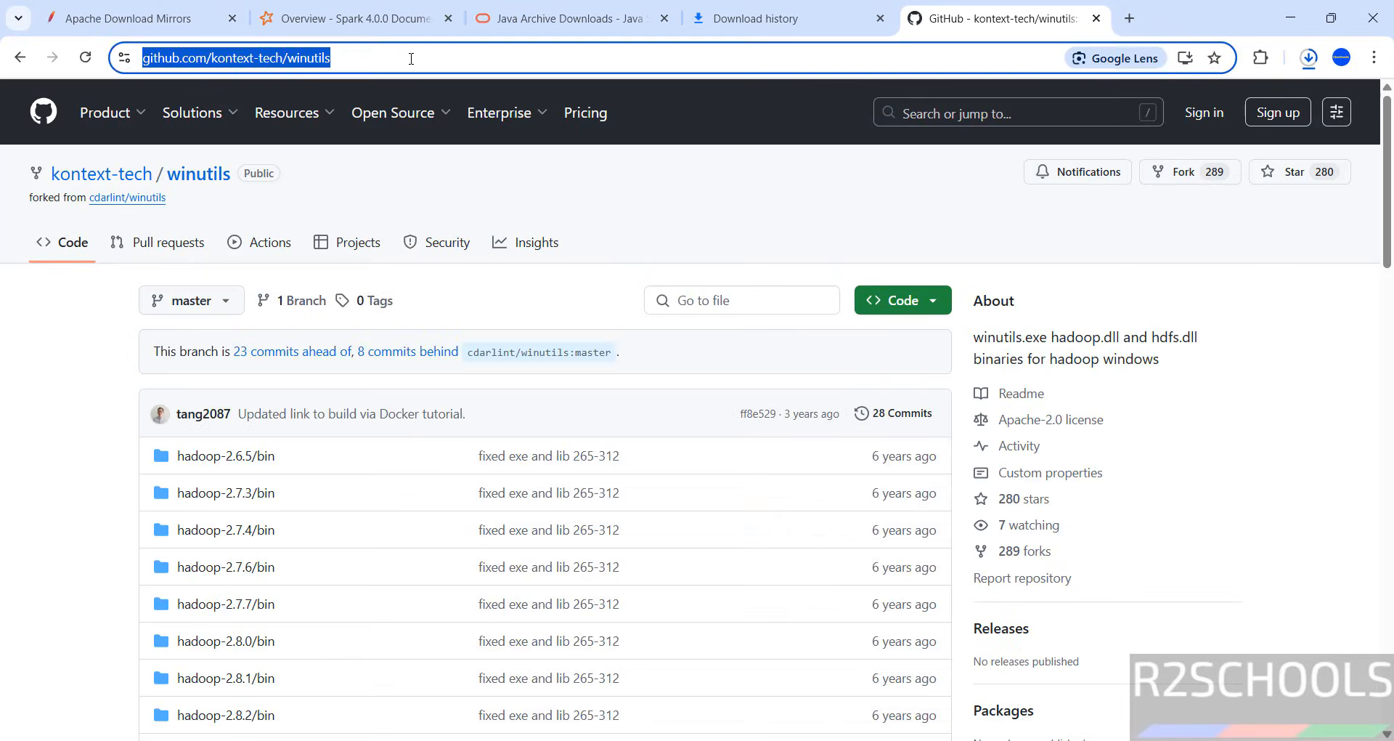
click(58, 410)
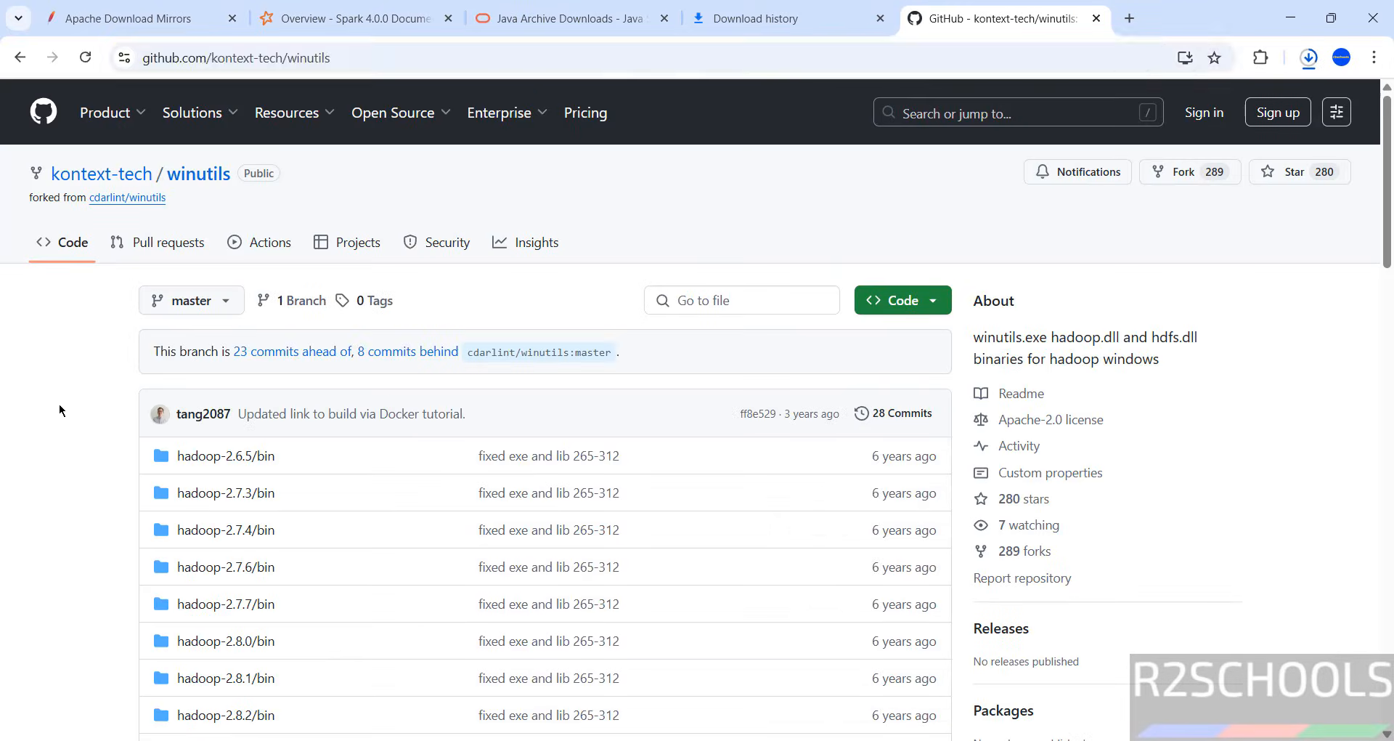
Open the hadoop-3.4.0-win10-x64/bin folder in the winutils repository.
scroll(59, 411, down, 5)
scroll(60, 410, down, 4)
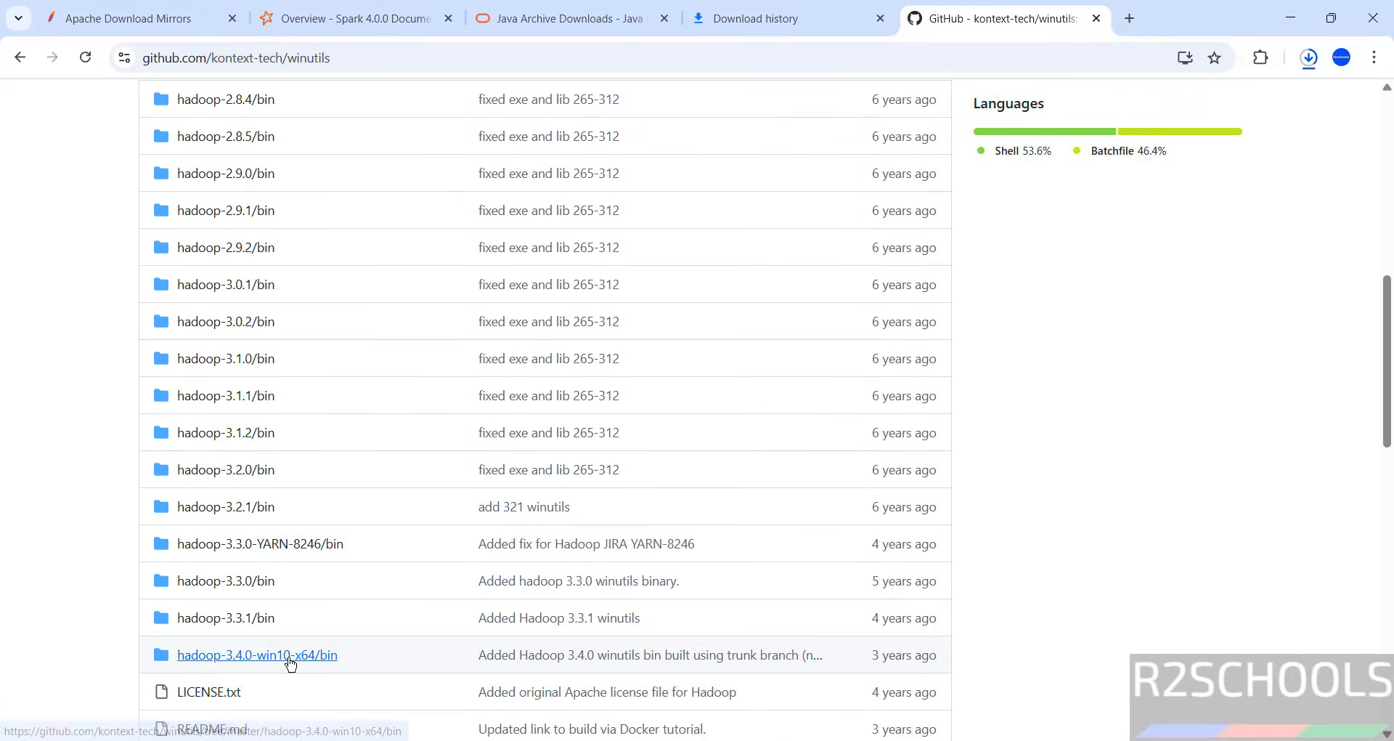
click(291, 663)
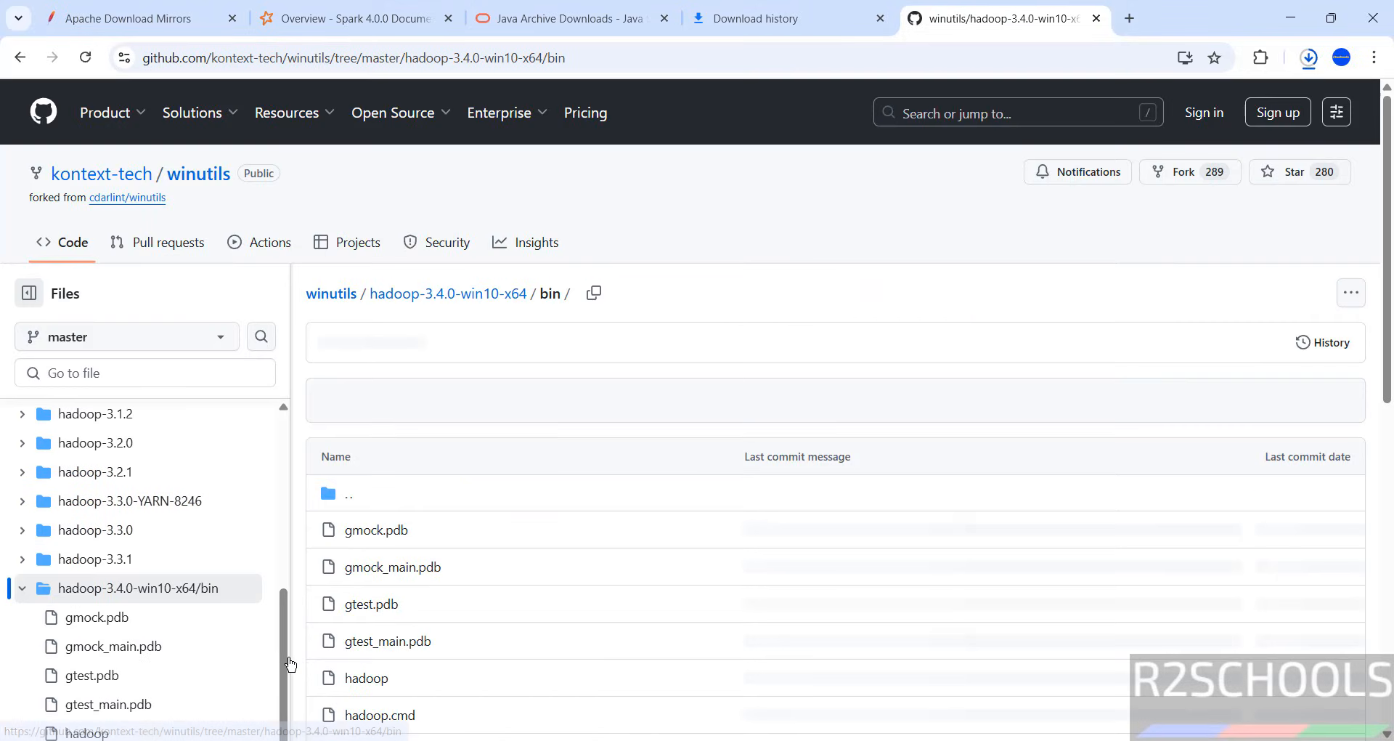
Return to the Apache Spark downloads page and check which Hadoop version the available 4.0.0 package types are built for.
click(138, 18)
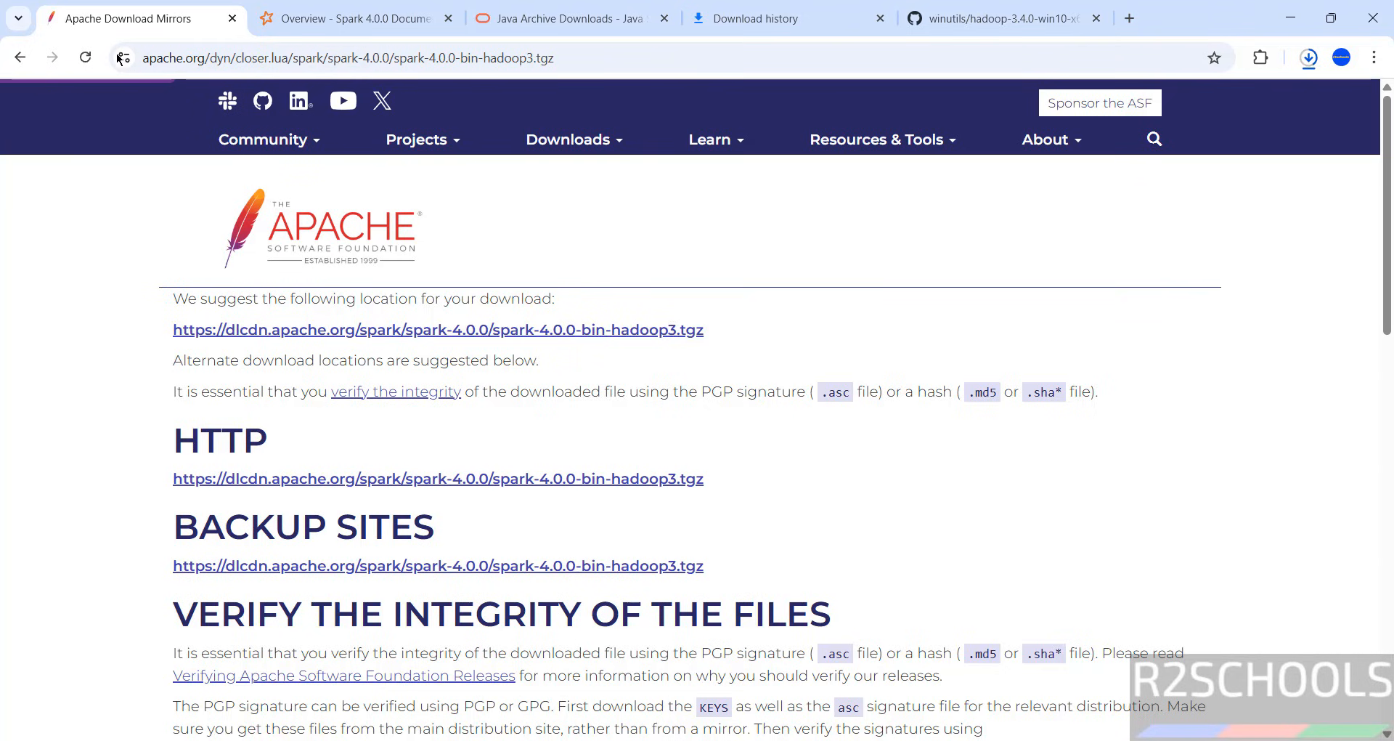
click(20, 58)
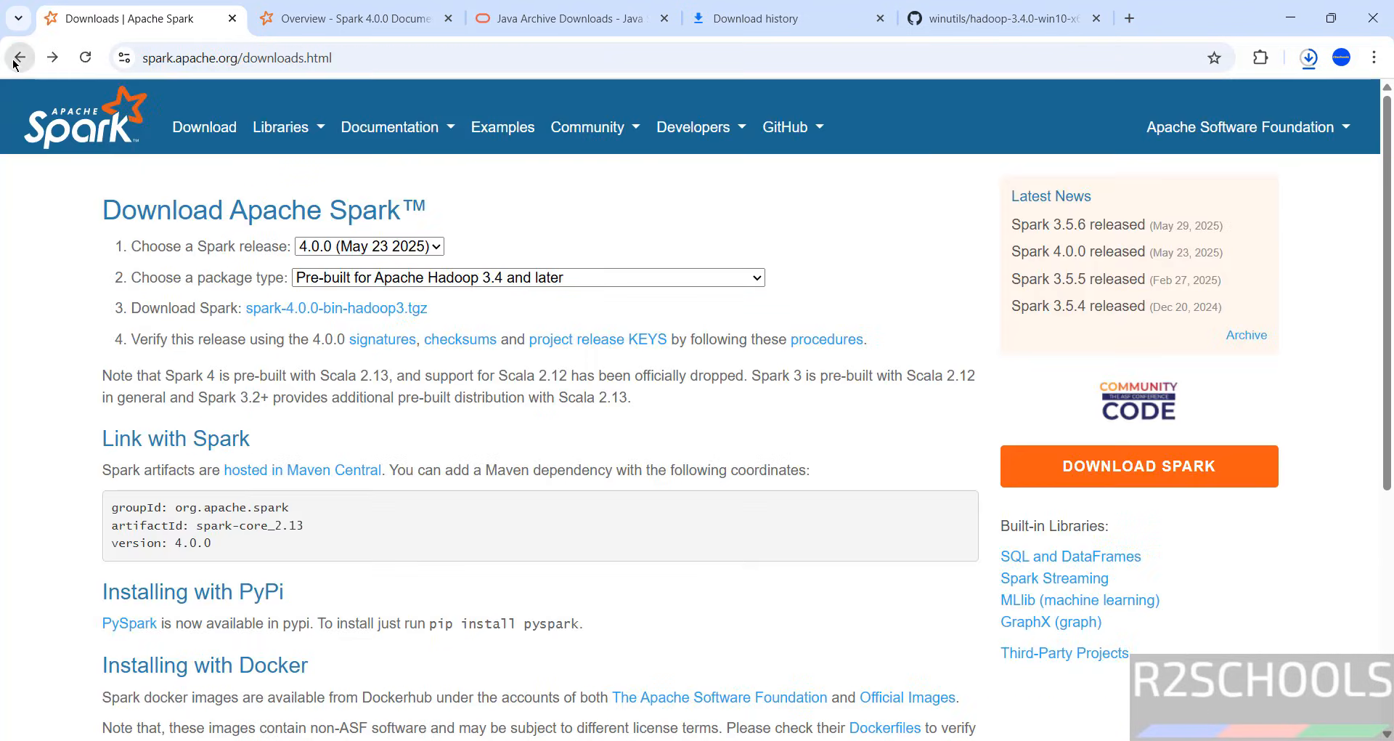
click(338, 278)
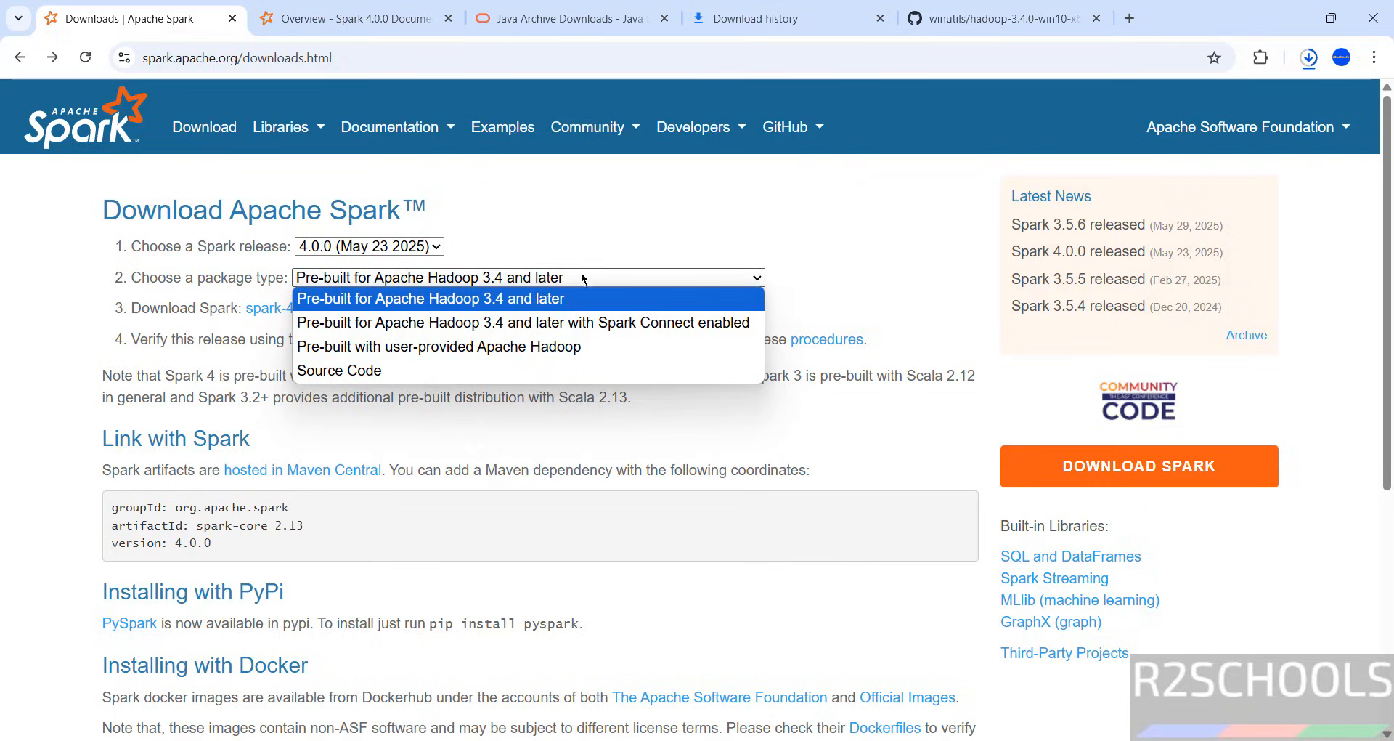
click(615, 247)
Download winutils.exe from the repository's hadoop-3.4.0-win10-x64/bin folder and check it in the download history.
click(950, 16)
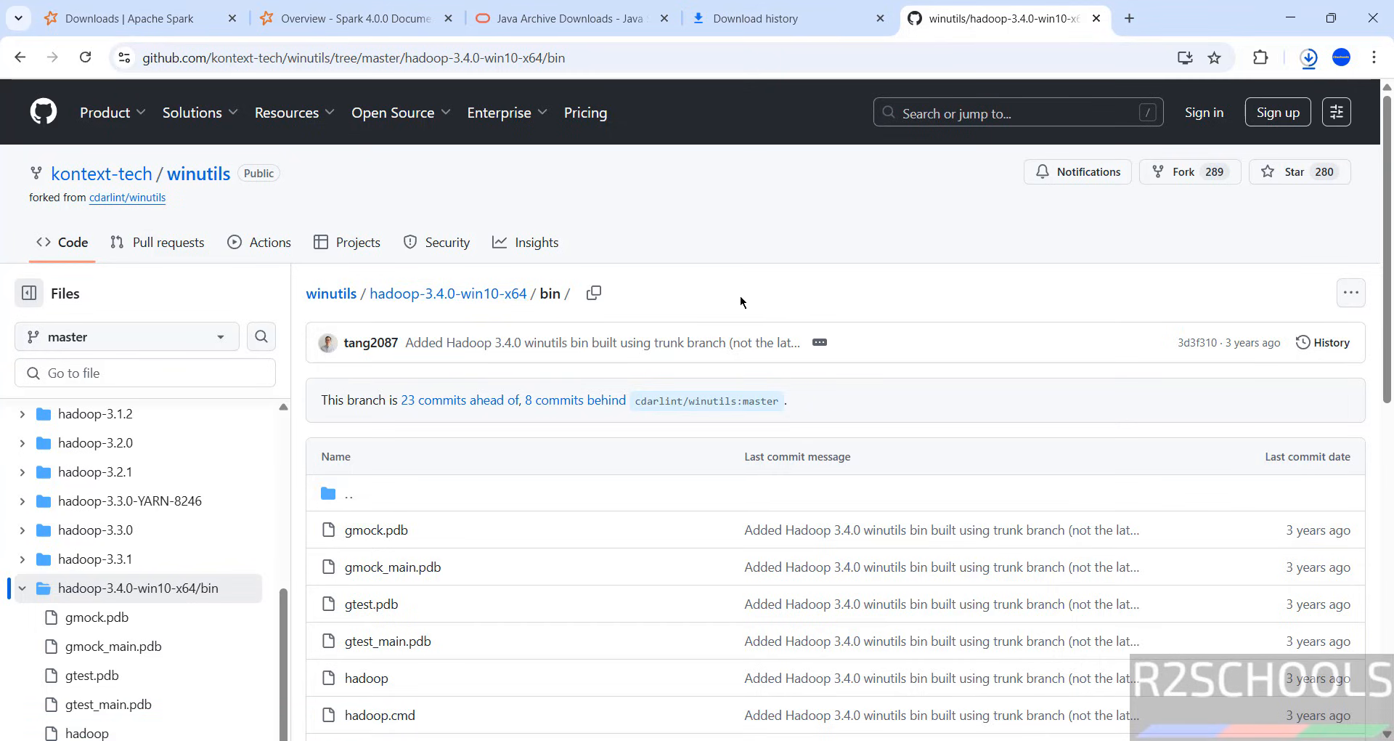
scroll(741, 302, down, 4)
scroll(741, 302, down, 5)
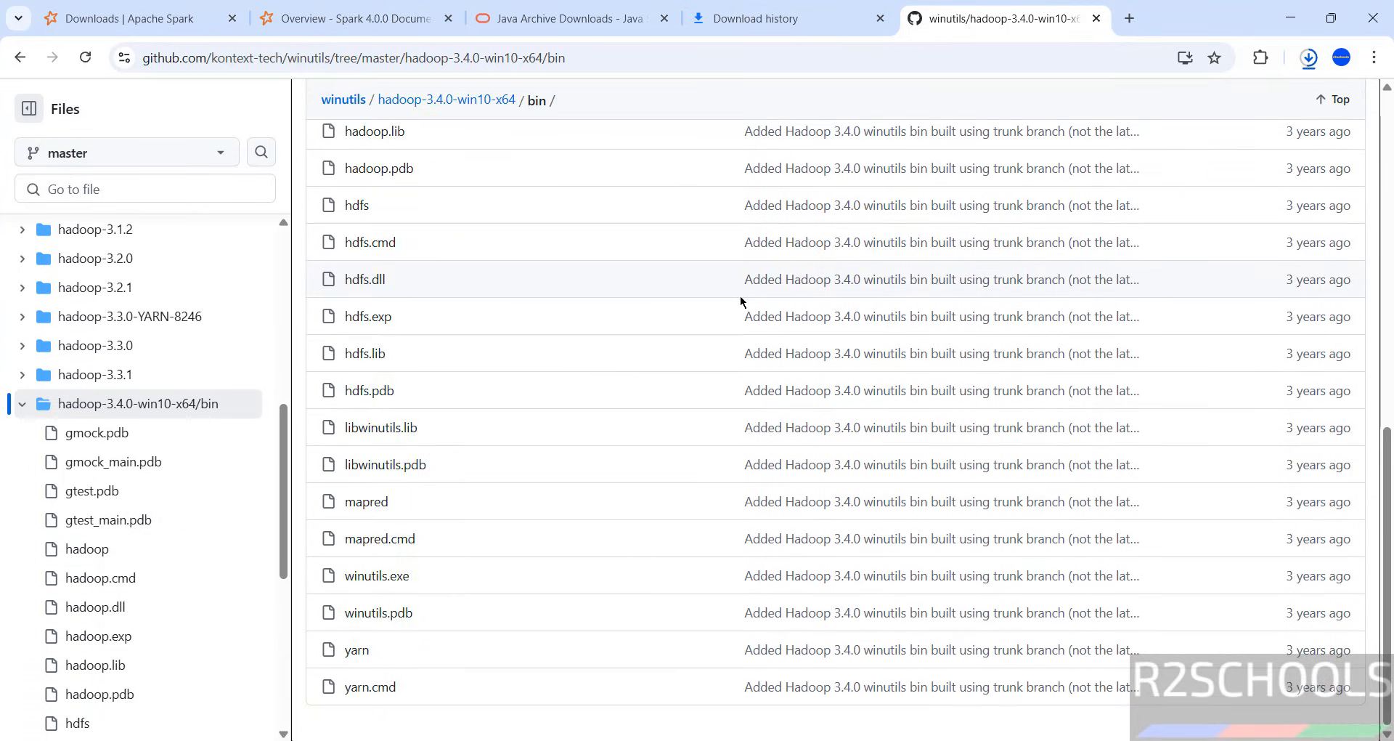
click(376, 581)
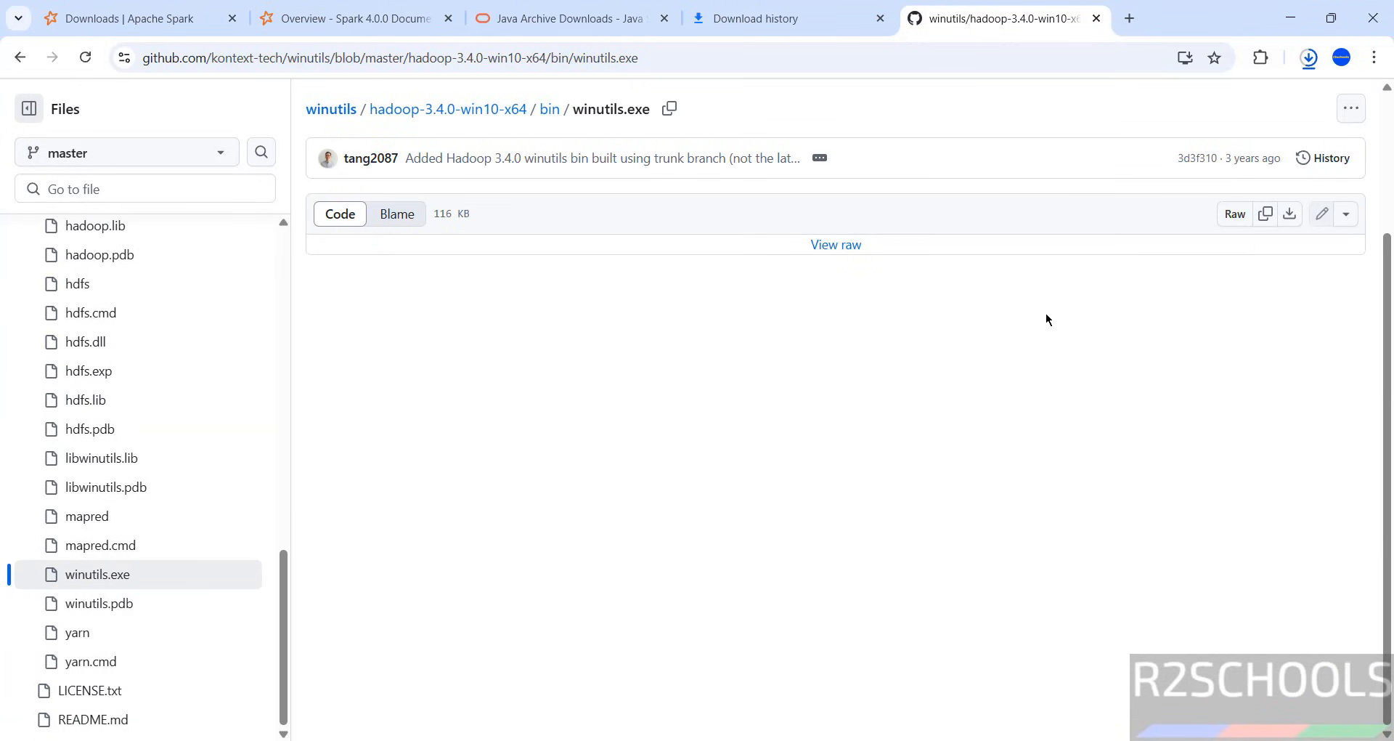
click(1289, 214)
click(781, 9)
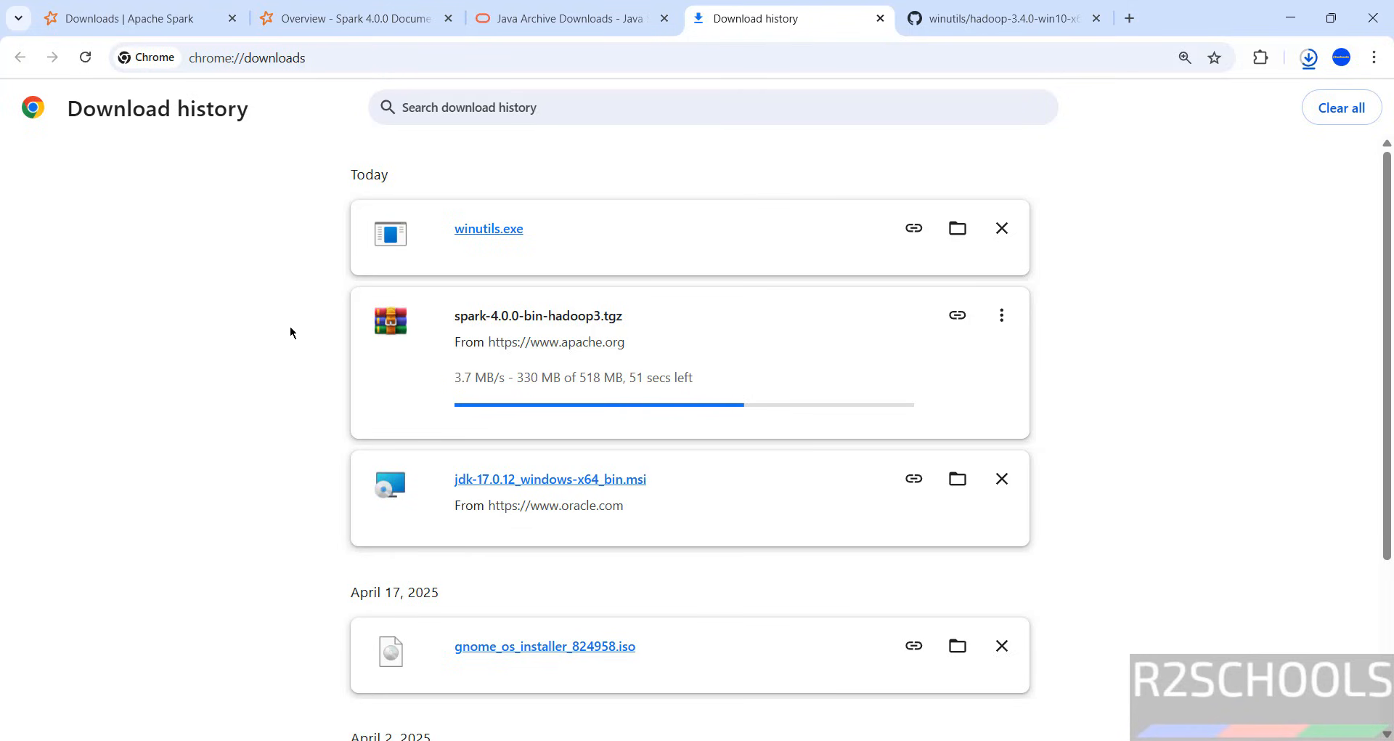
Search the installed Windows apps for winrar to check that WinRAR is available, without opening it.
key(super)
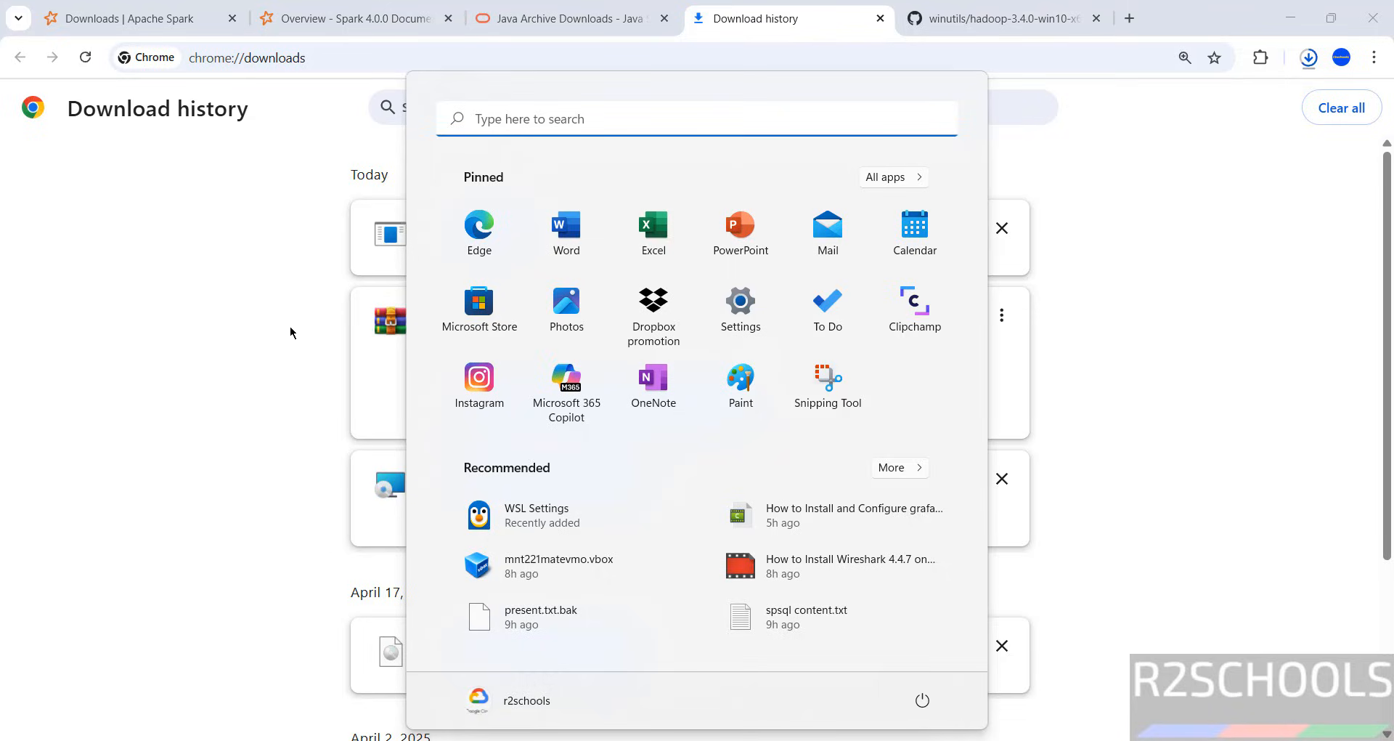
click(893, 179)
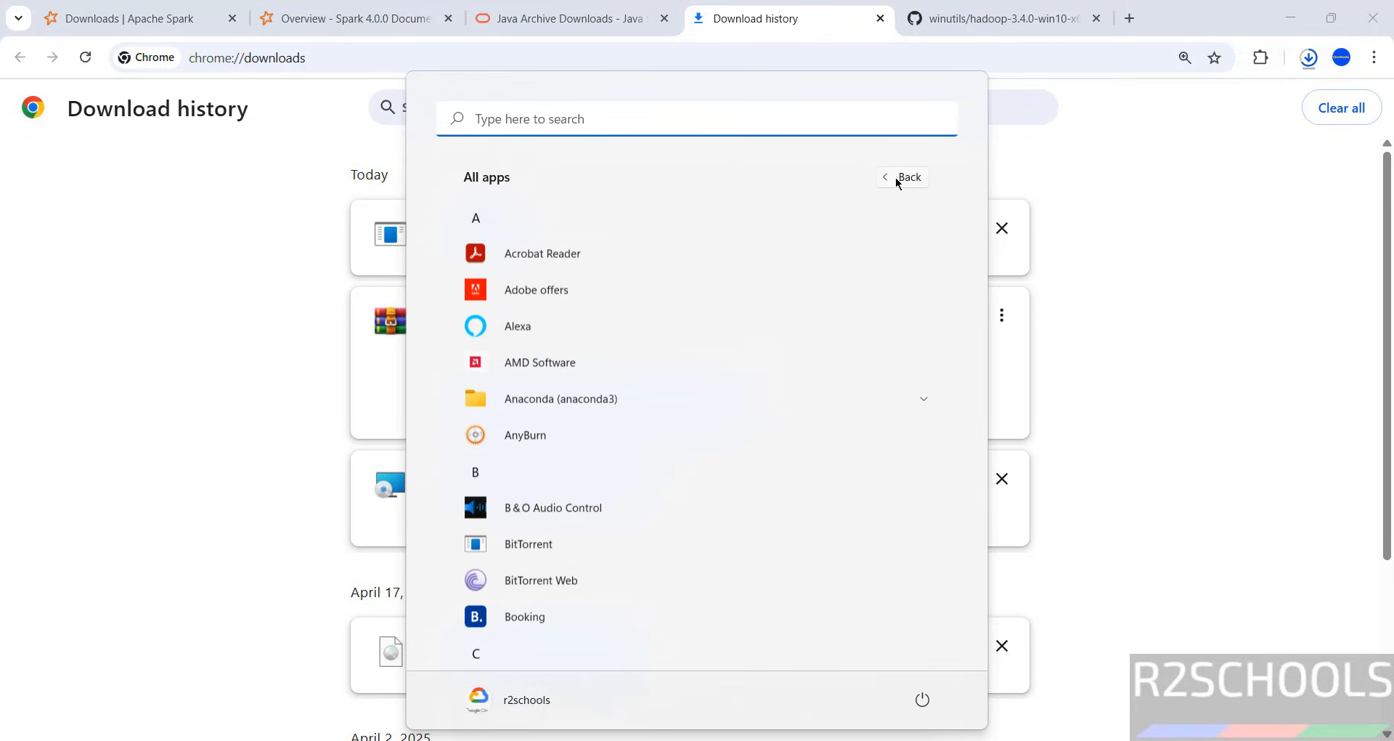
click(609, 135)
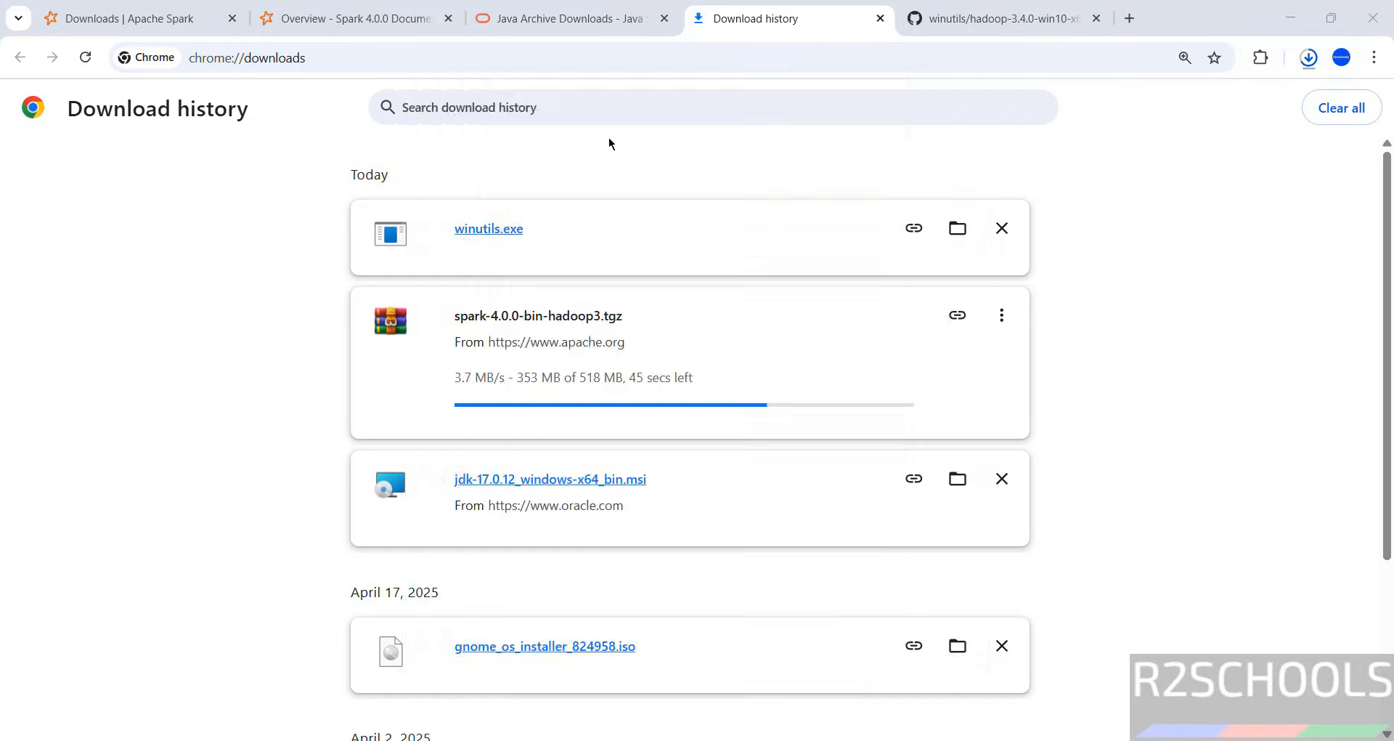
text(winrar)
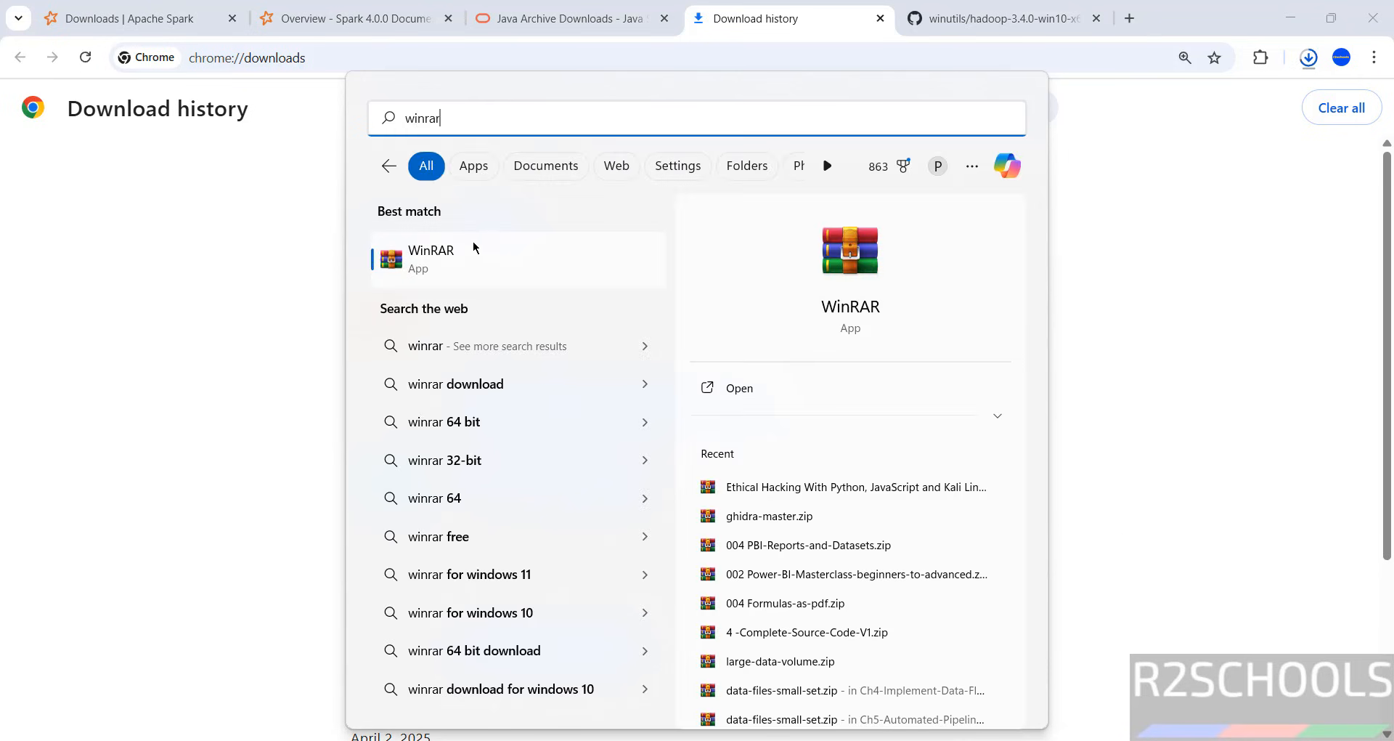
click(286, 291)
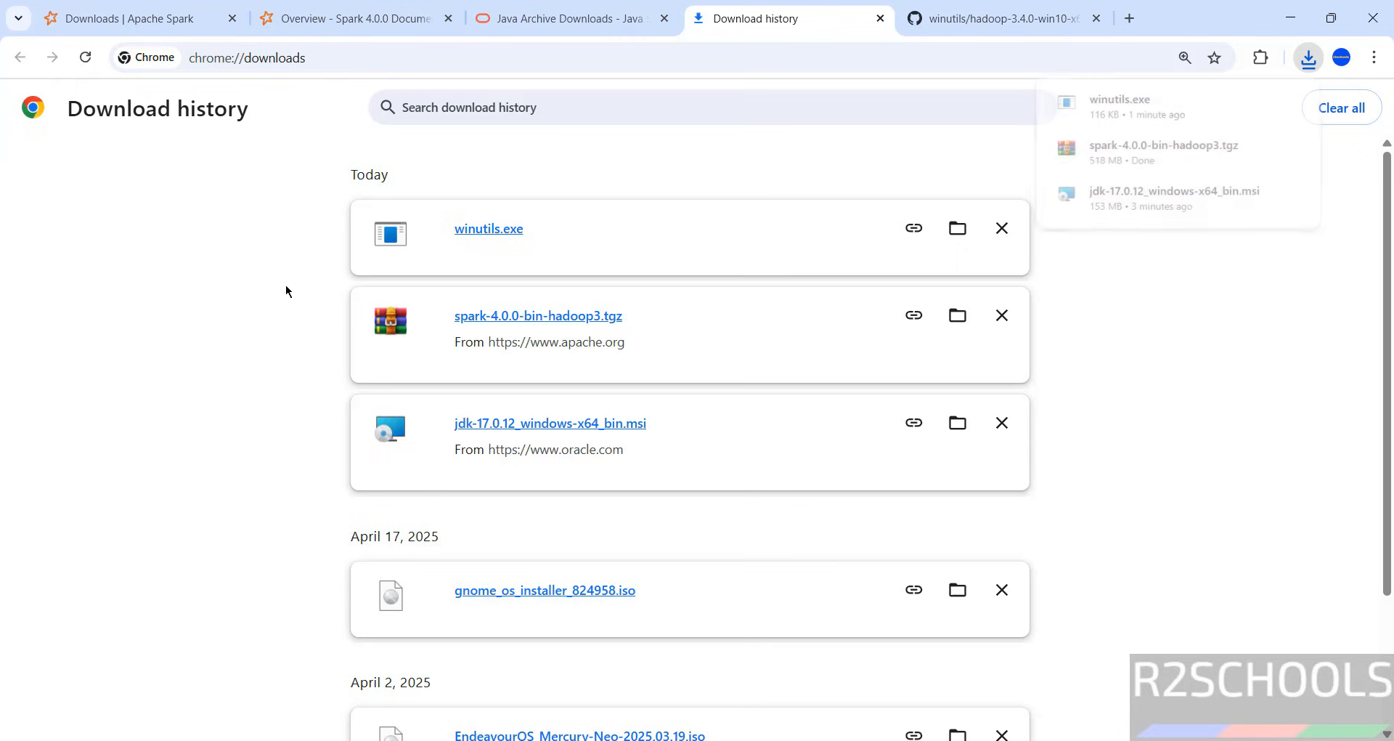
In File Explorer, create a folder named hadoop in the root of the C: drive and open it.
key(super+e)
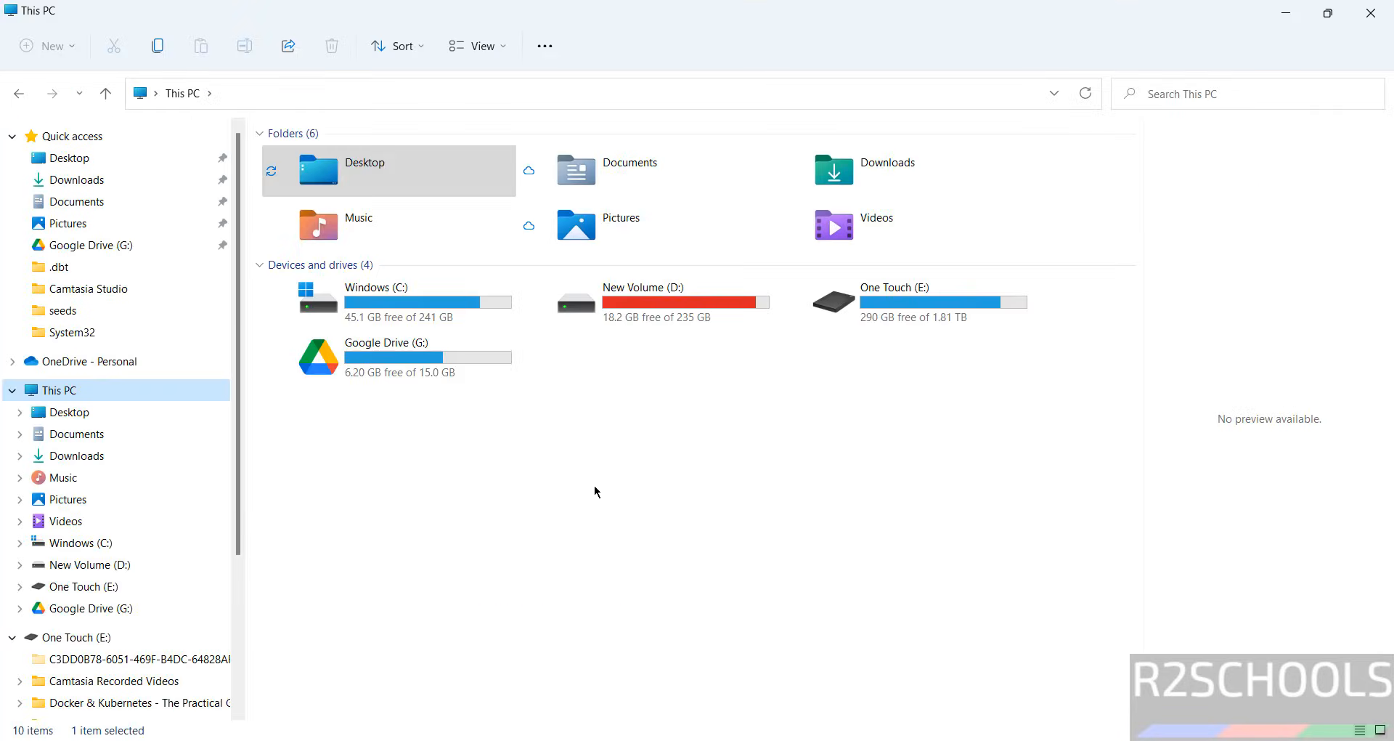
double_click(438, 295)
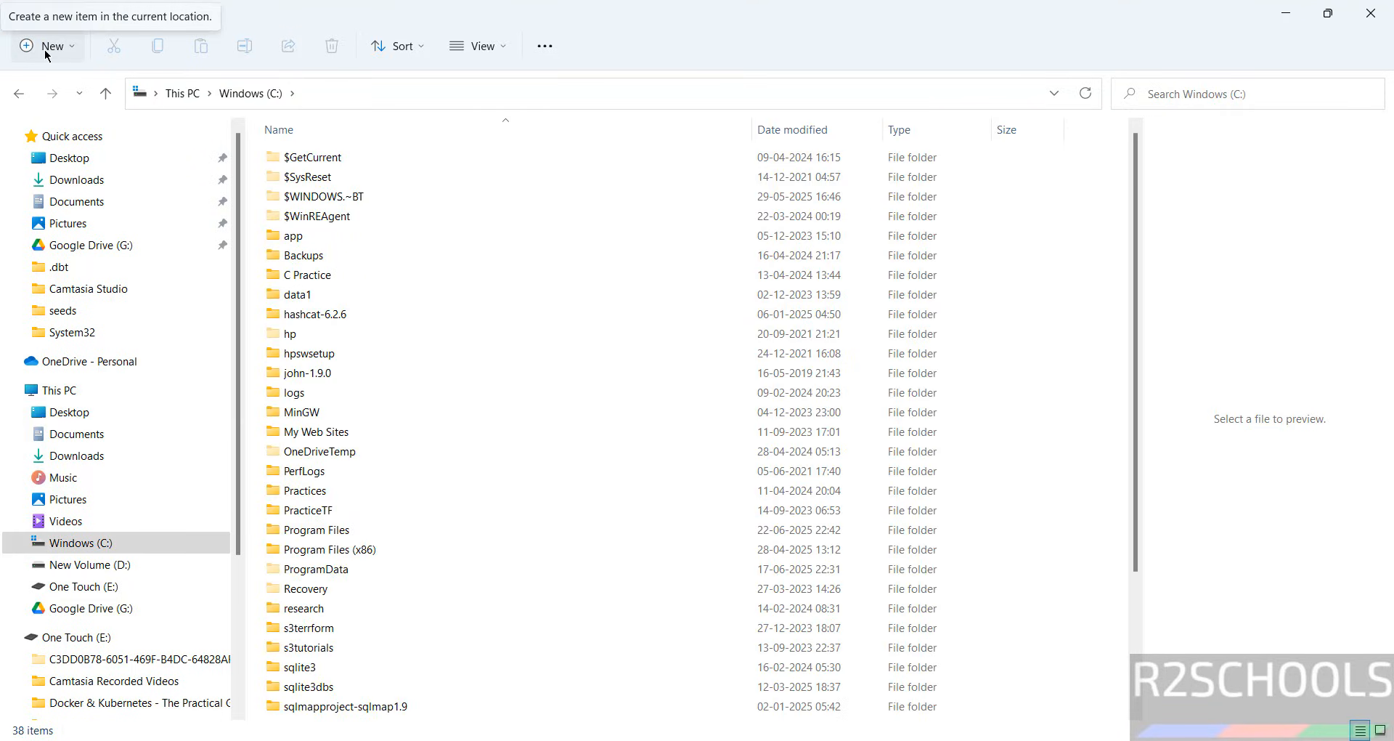
click(45, 49)
click(45, 93)
text(hadoop)
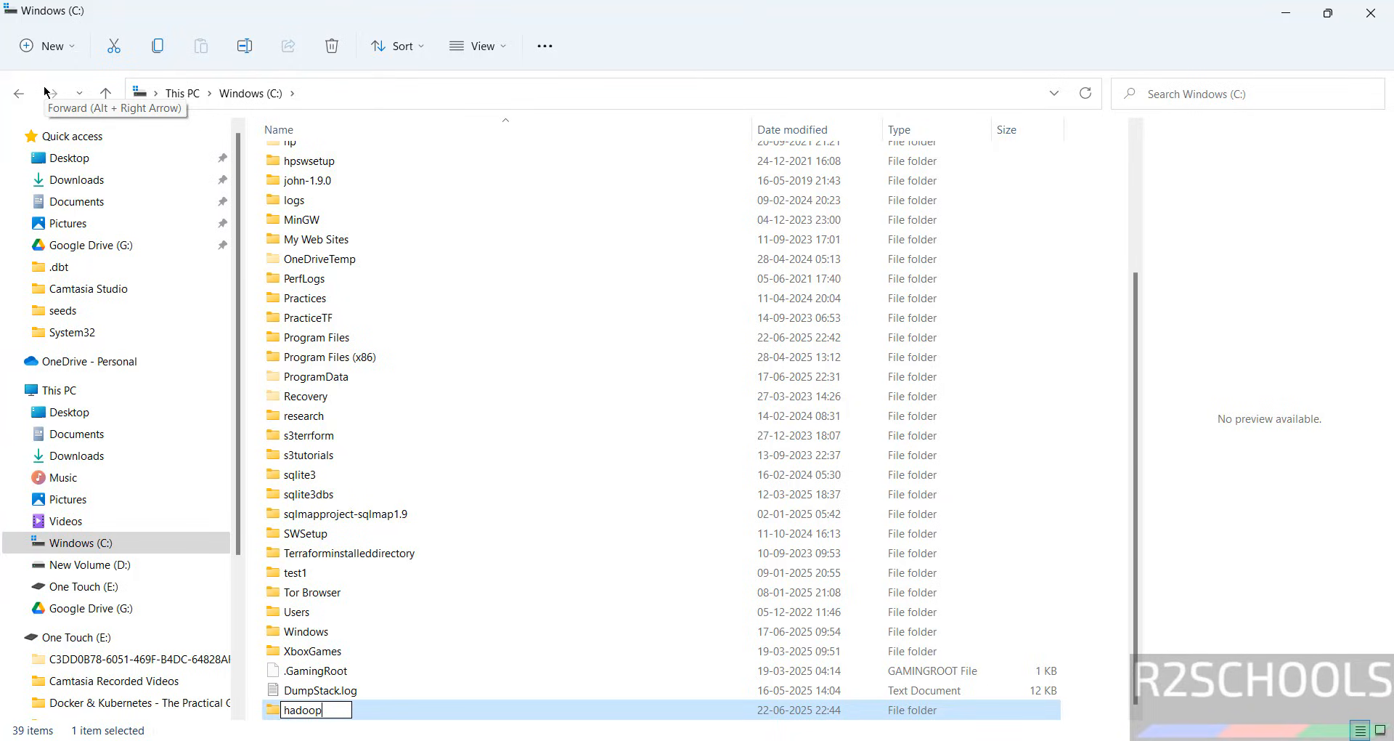
key(Return)
key(Return)
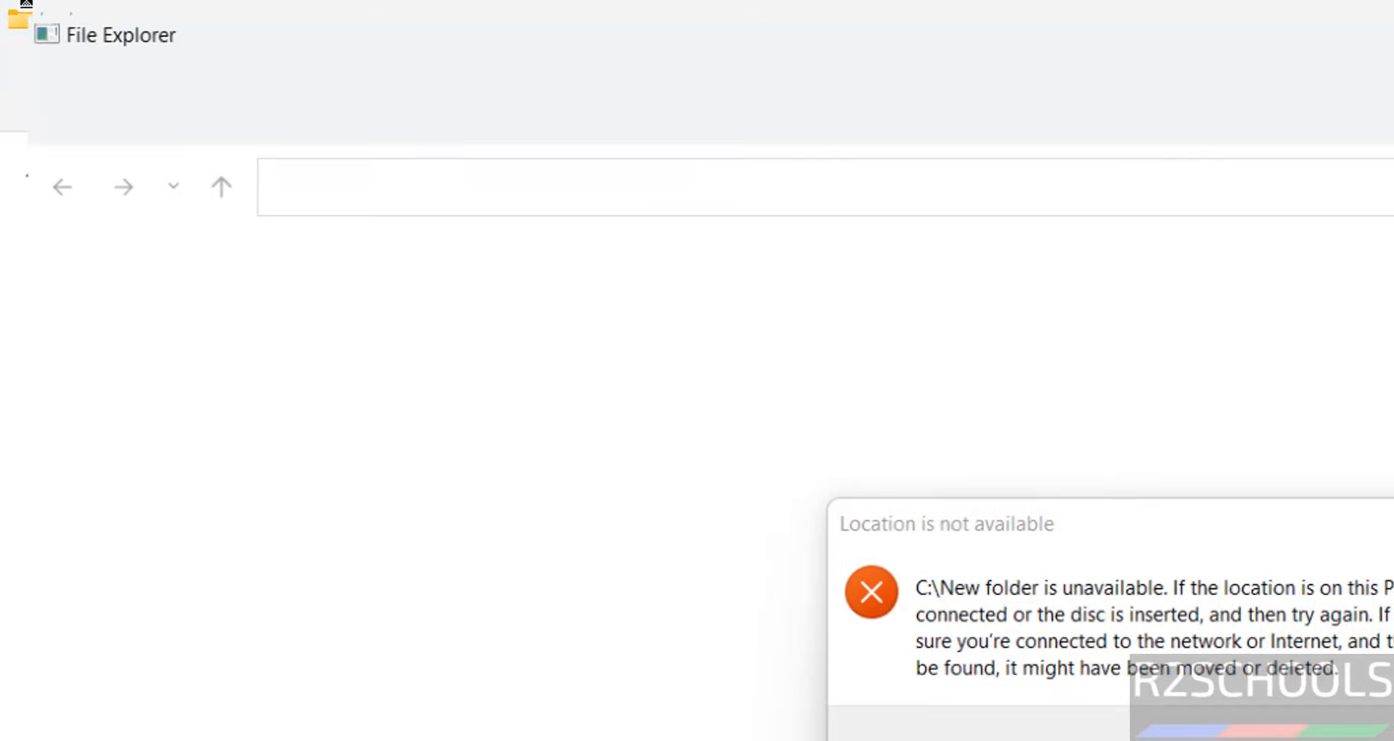
key(Return)
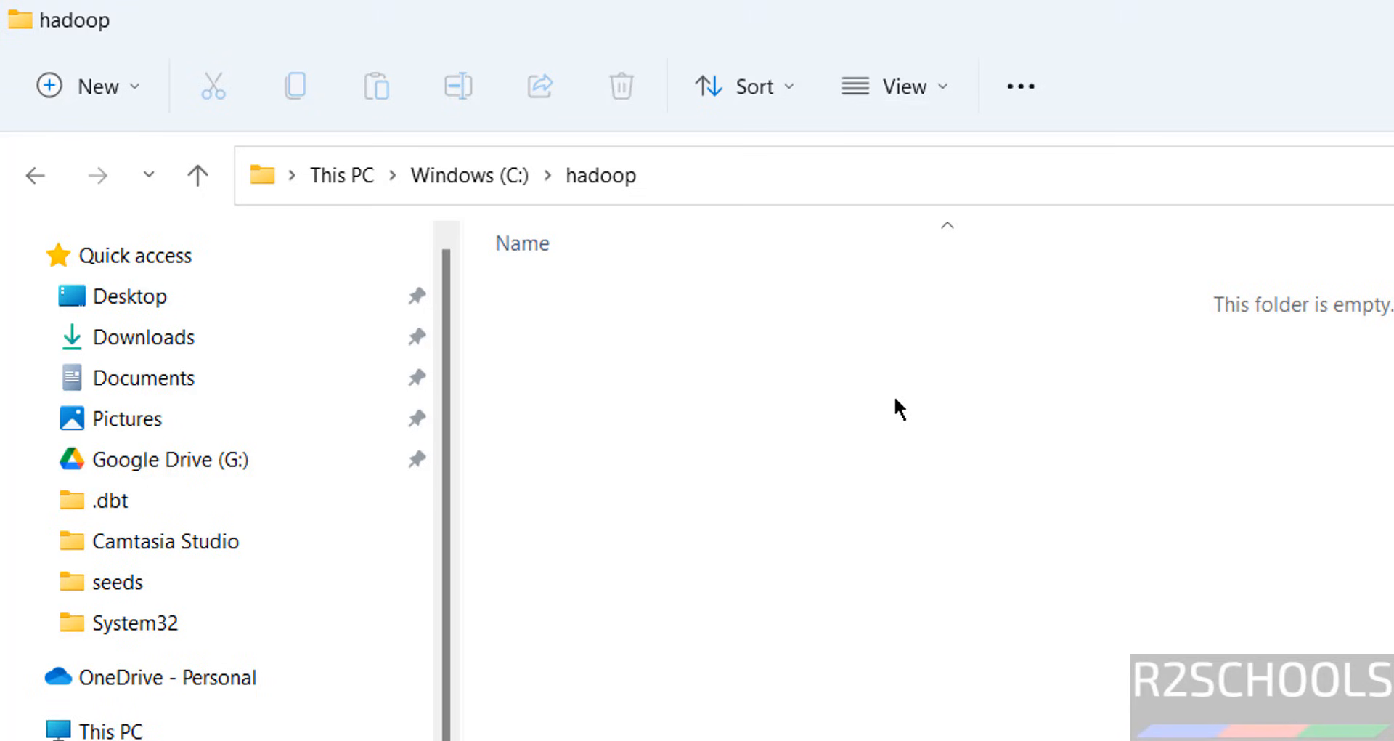
Create a subfolder named bin inside C:\hadoop.
right_click(896, 400)
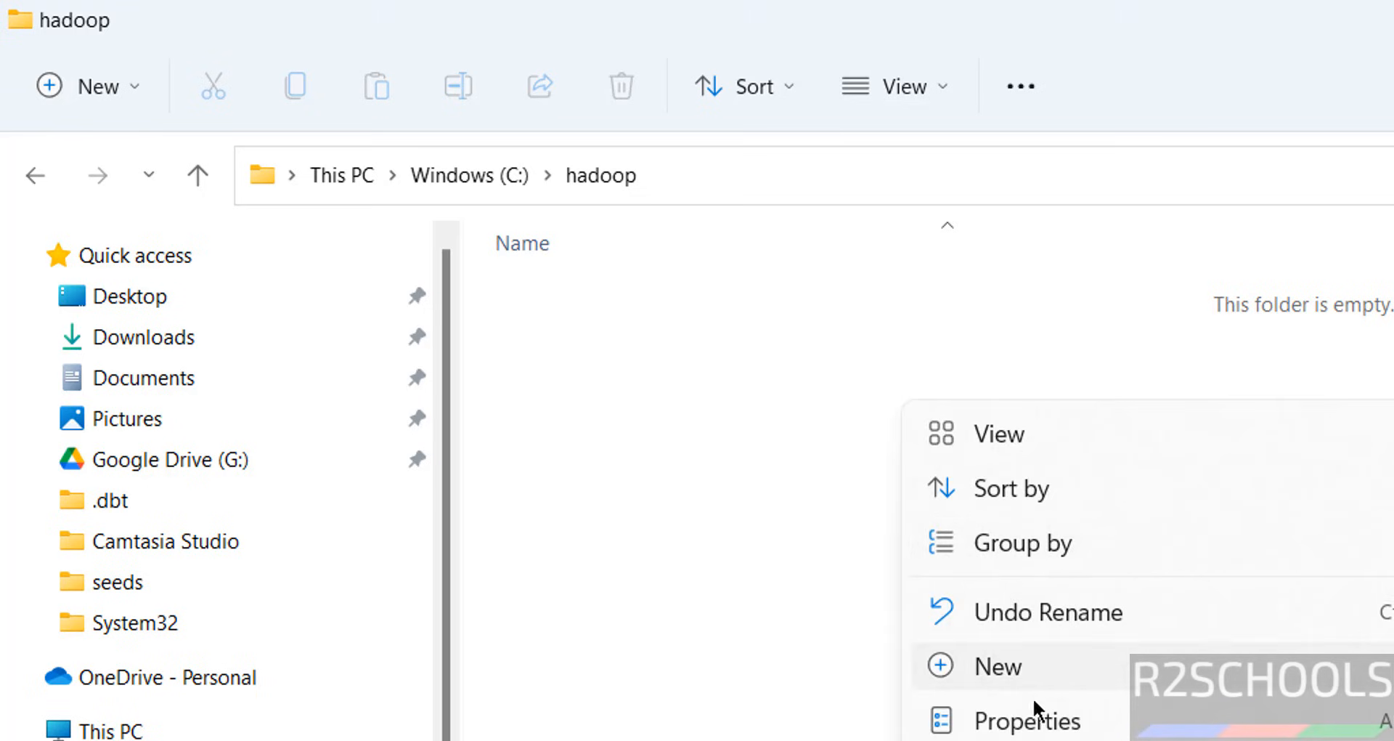
mouse_move(1053, 666)
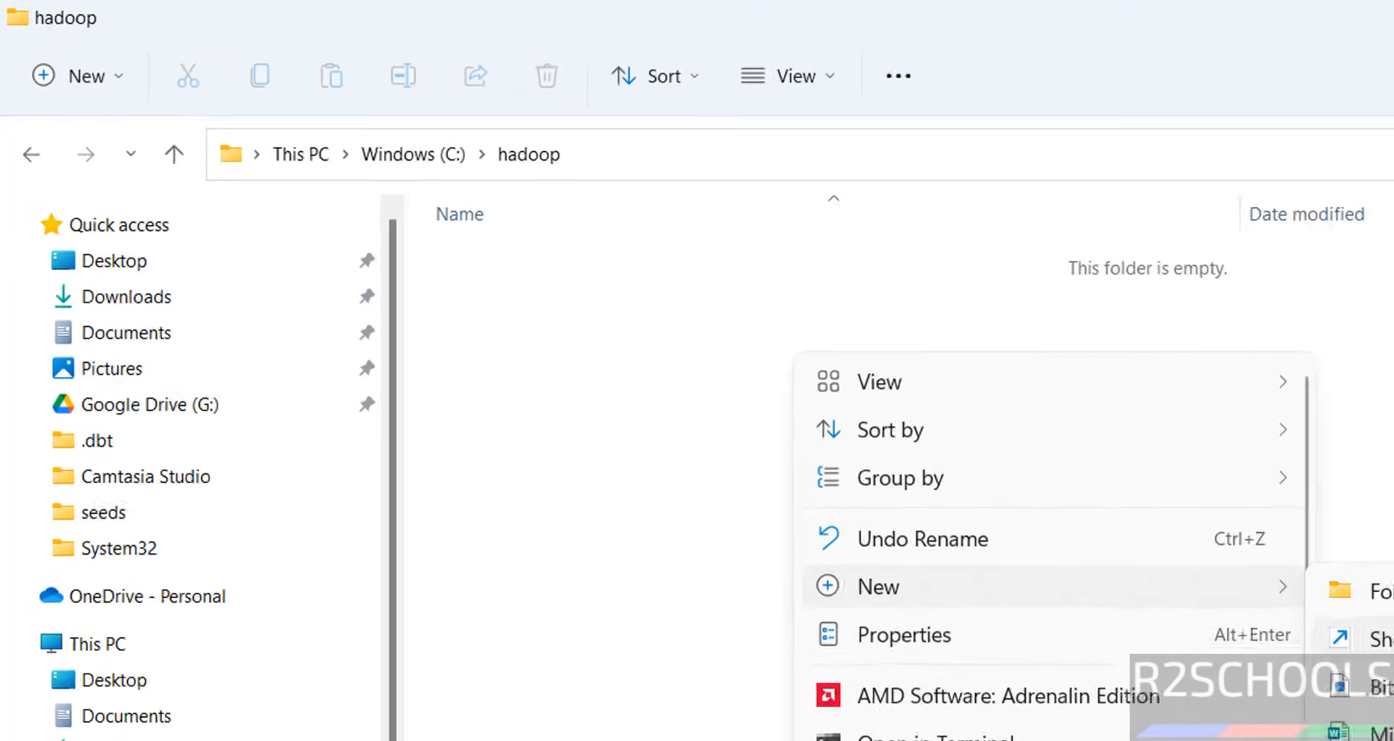
click(1303, 551)
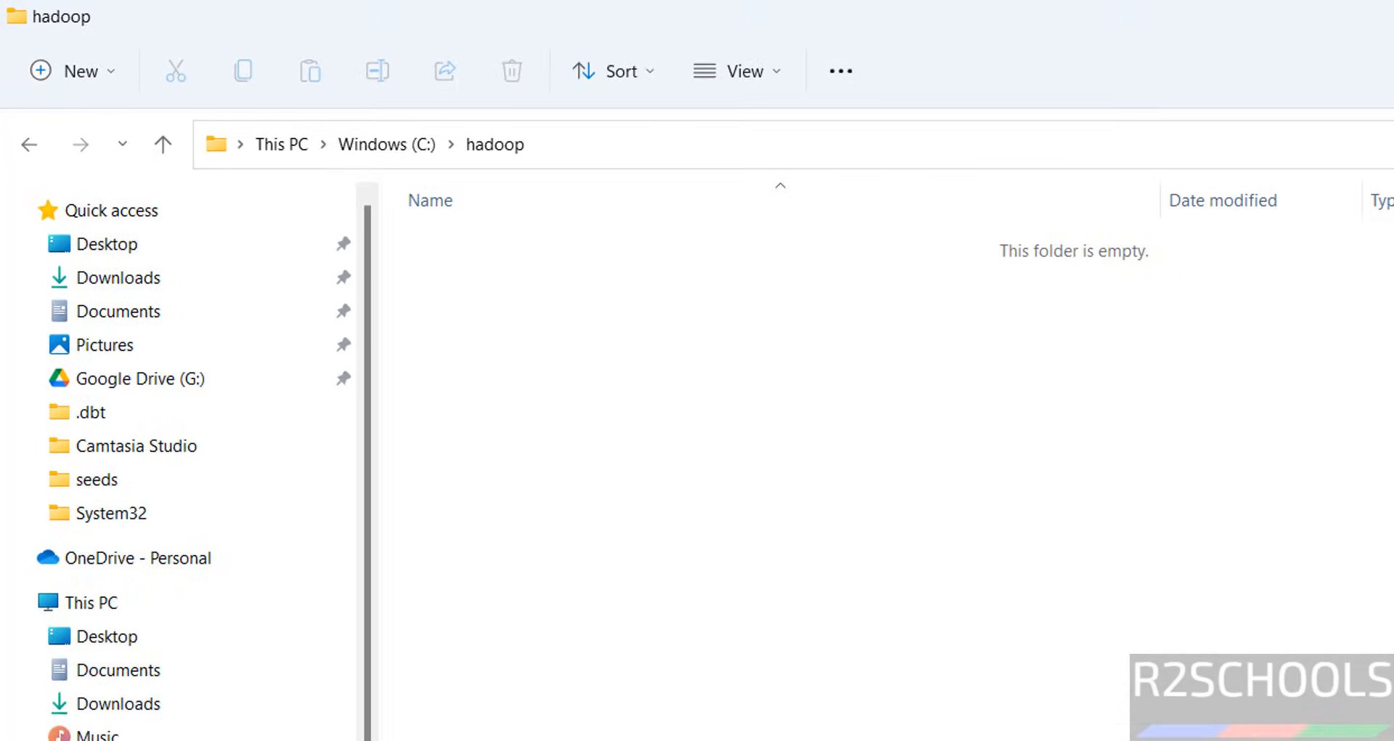
text(bin)
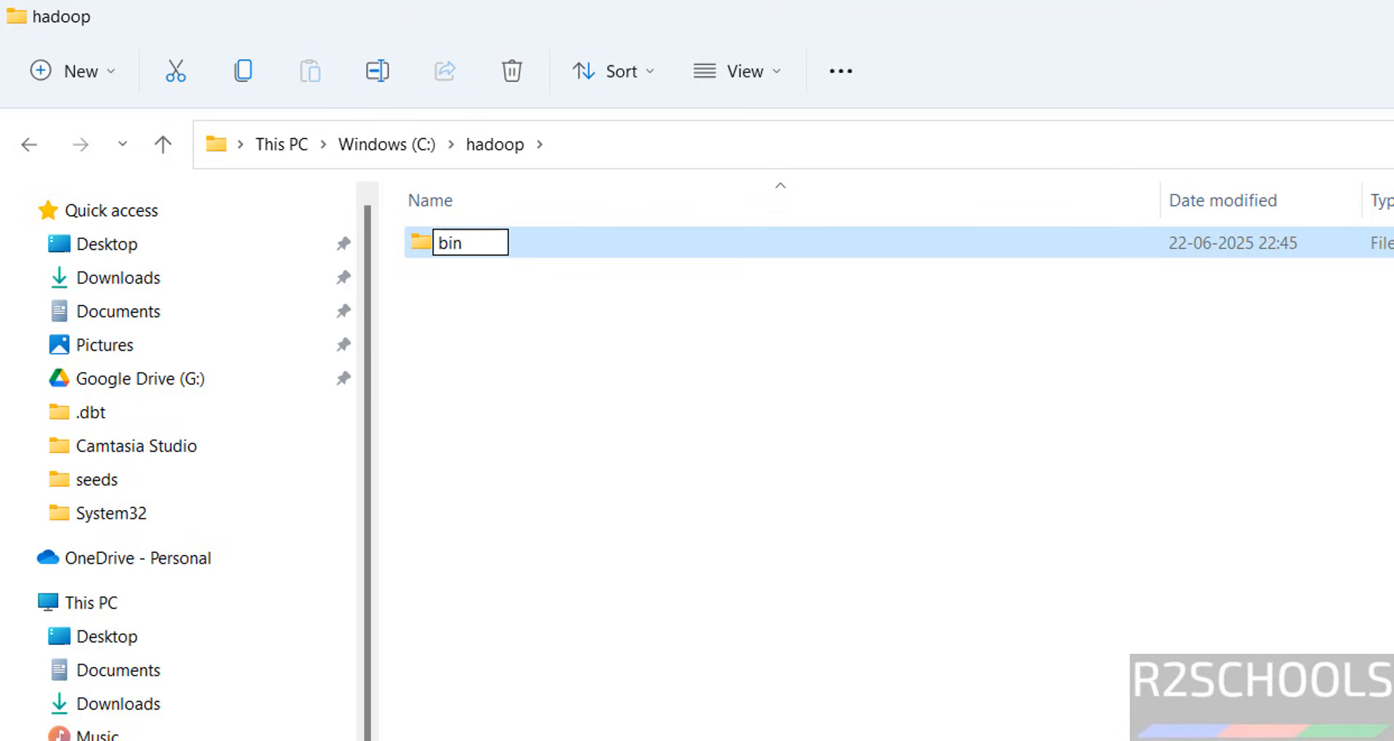
key(Return)
Copy winutils.exe from the Downloads folder into C:\hadoop\bin.
click(118, 277)
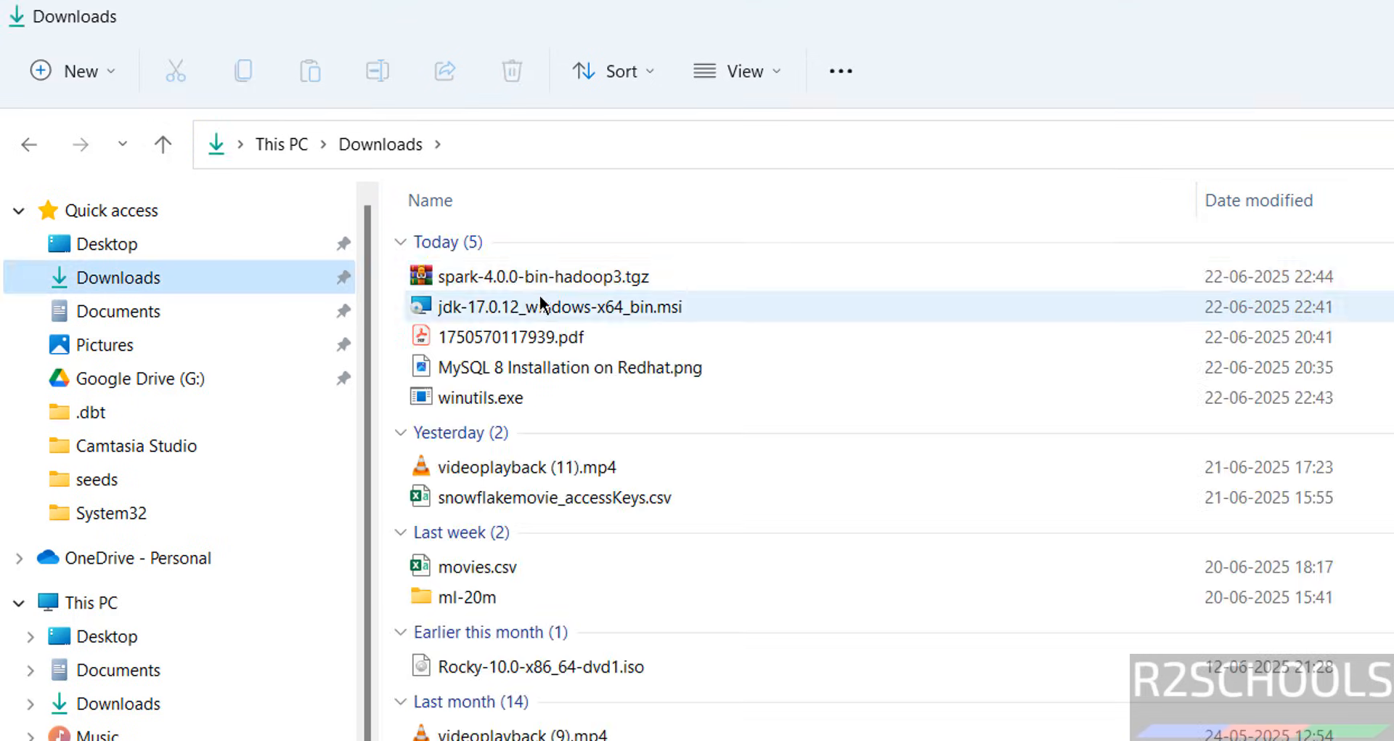
click(472, 398)
key(ctrl+c)
key(alt+Left)
click(481, 242)
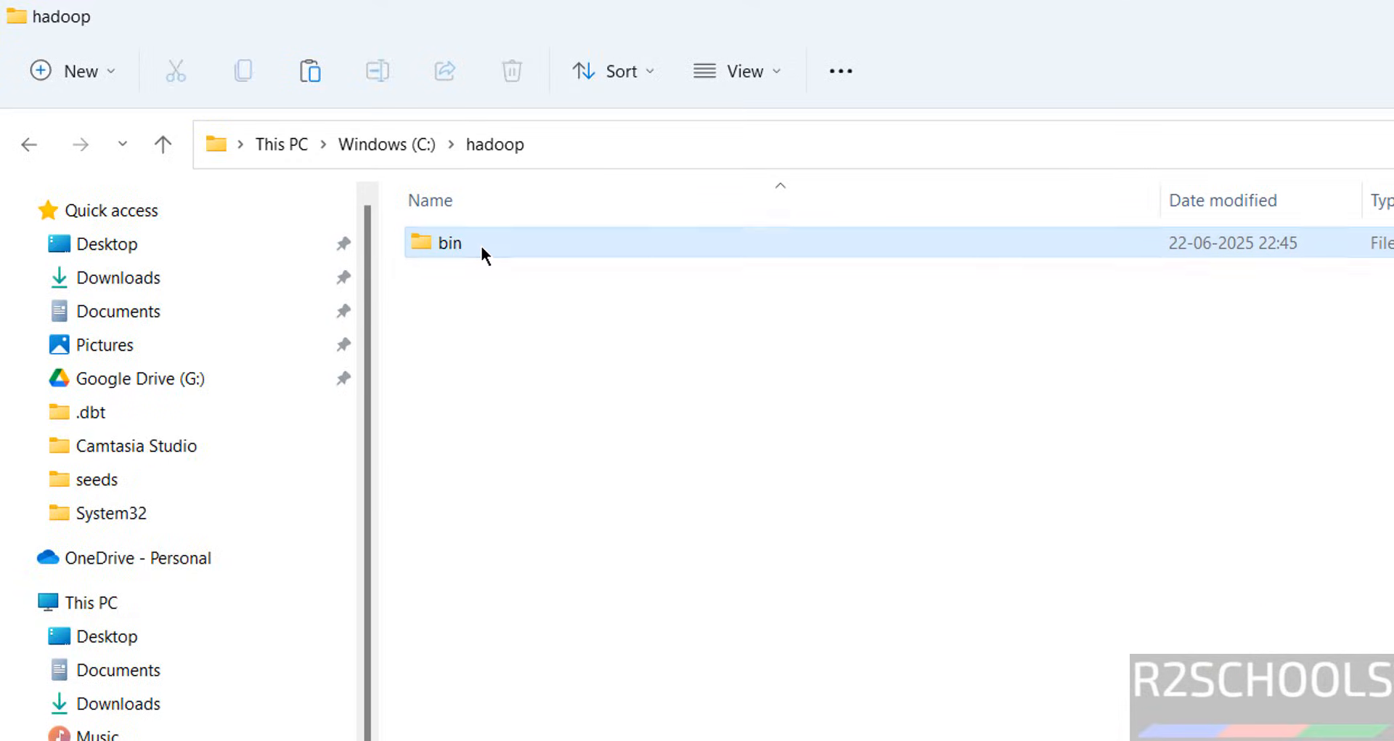
double_click(480, 243)
key(ctrl+v)
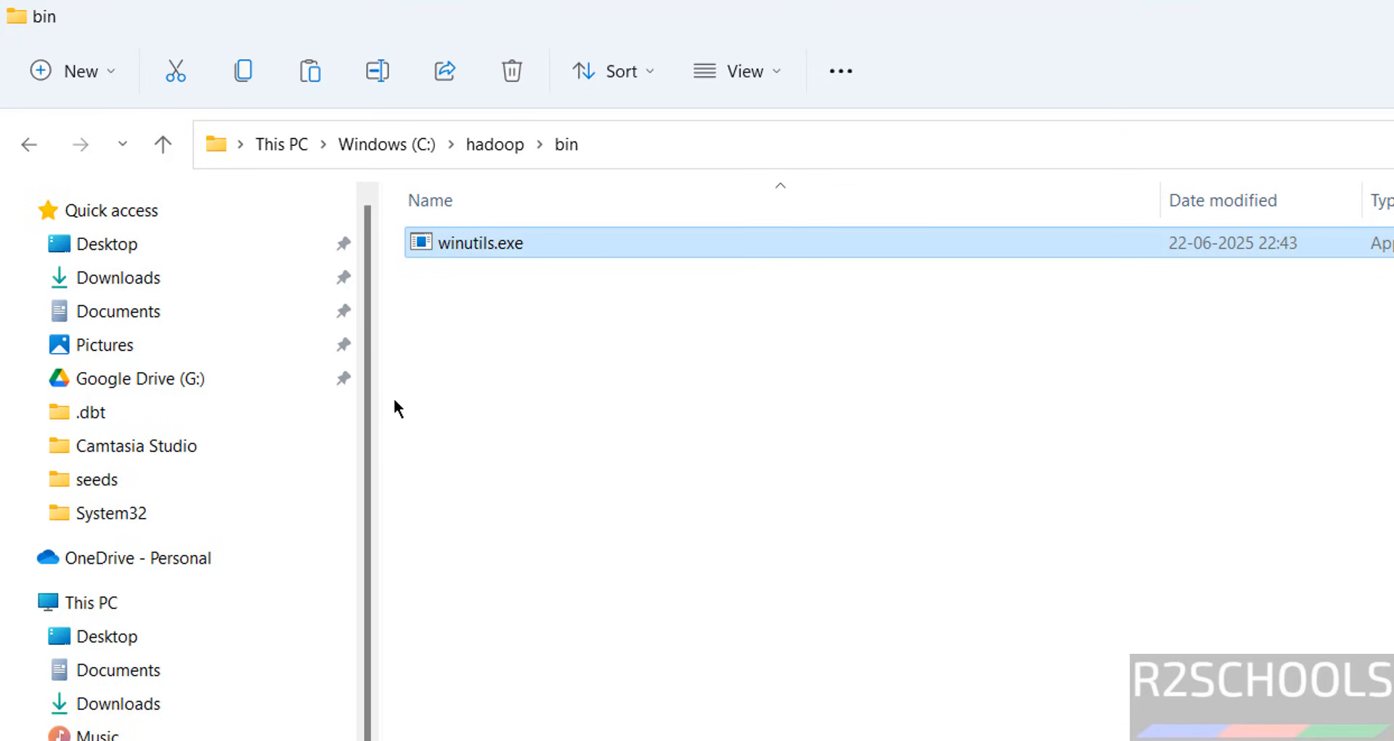
Extract spark-4.0.0-bin-hadoop3.tgz in Downloads to its own spark-4.0.0-bin-hadoop3 folder with WinRAR.
click(177, 282)
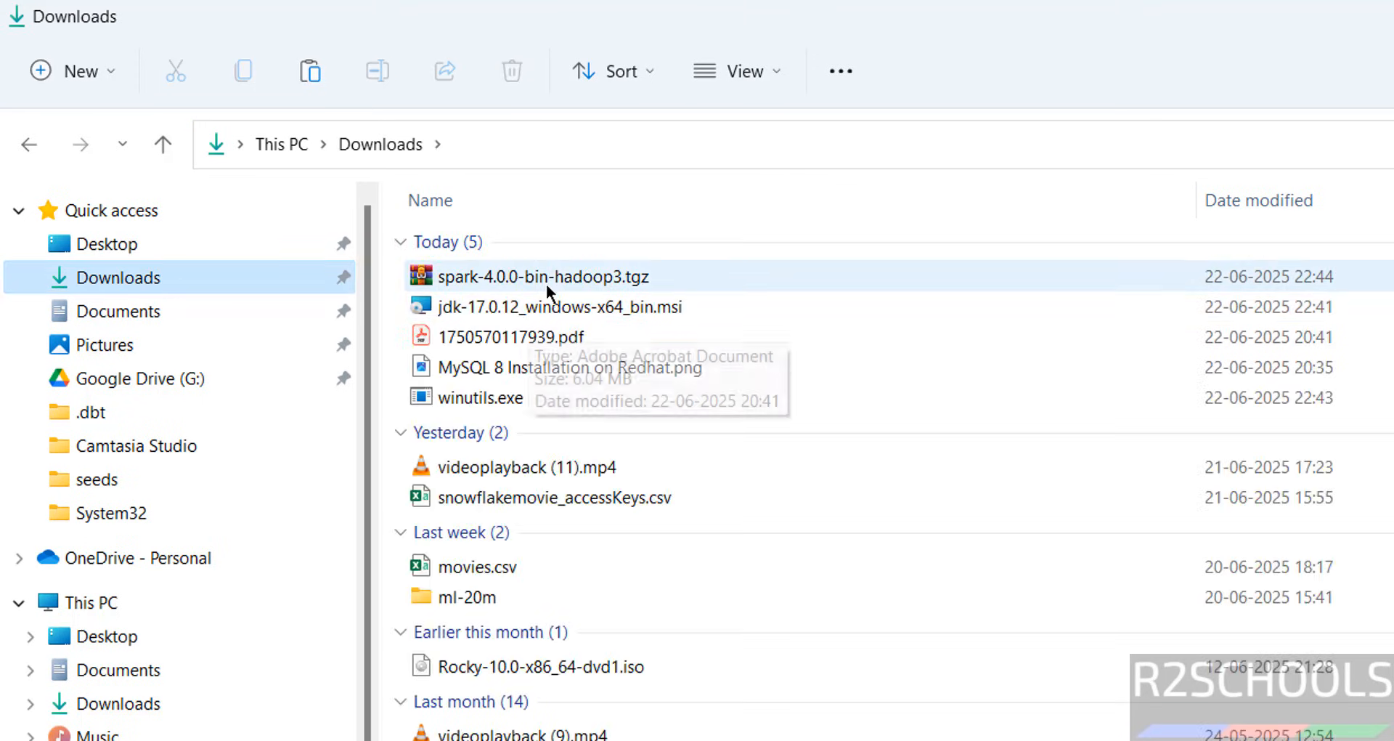
click(546, 281)
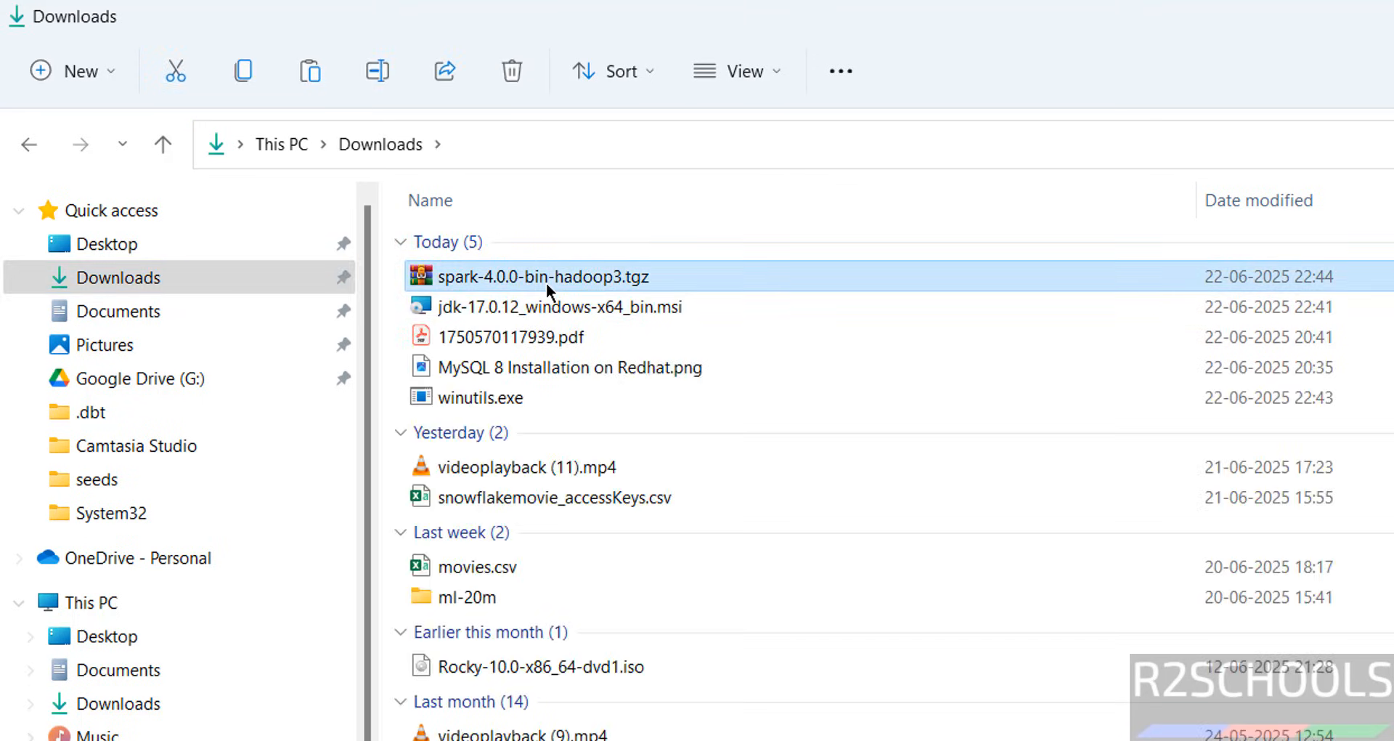
right_click(546, 282)
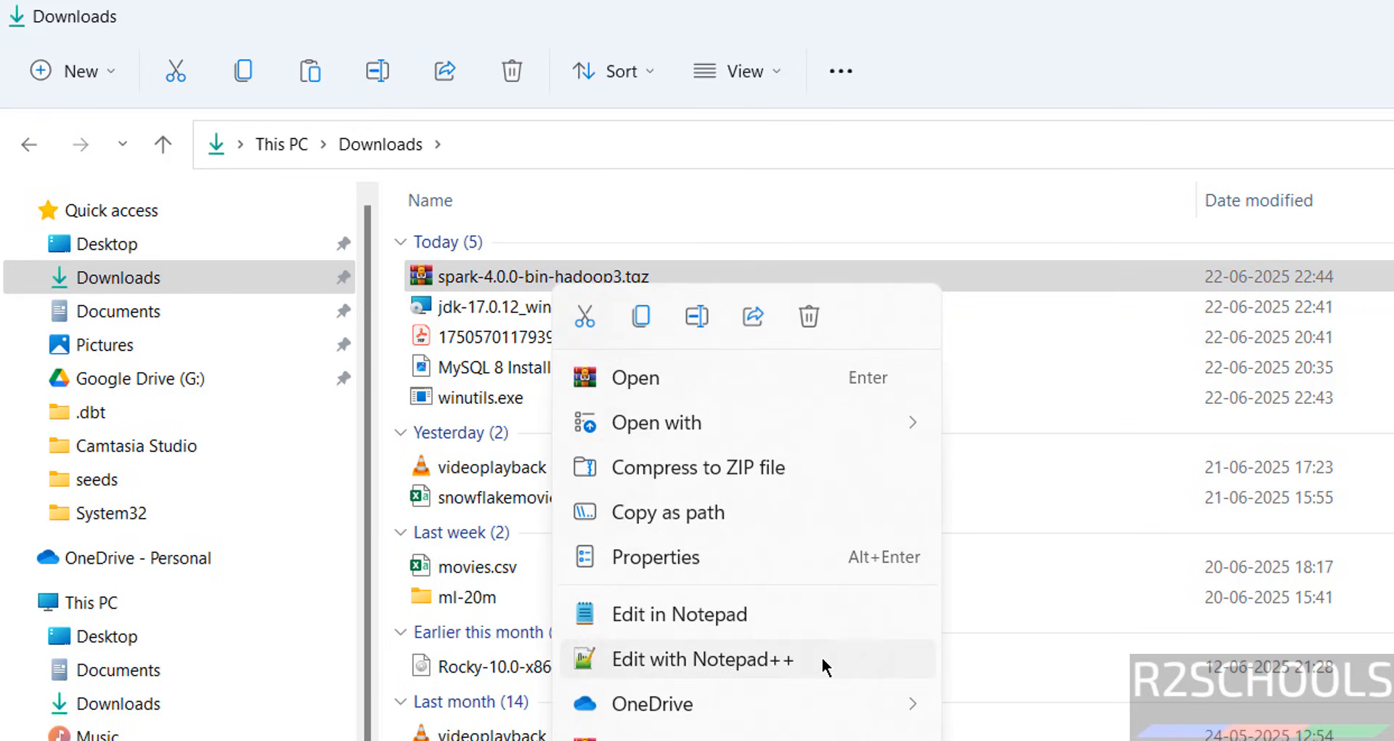
mouse_move(640, 620)
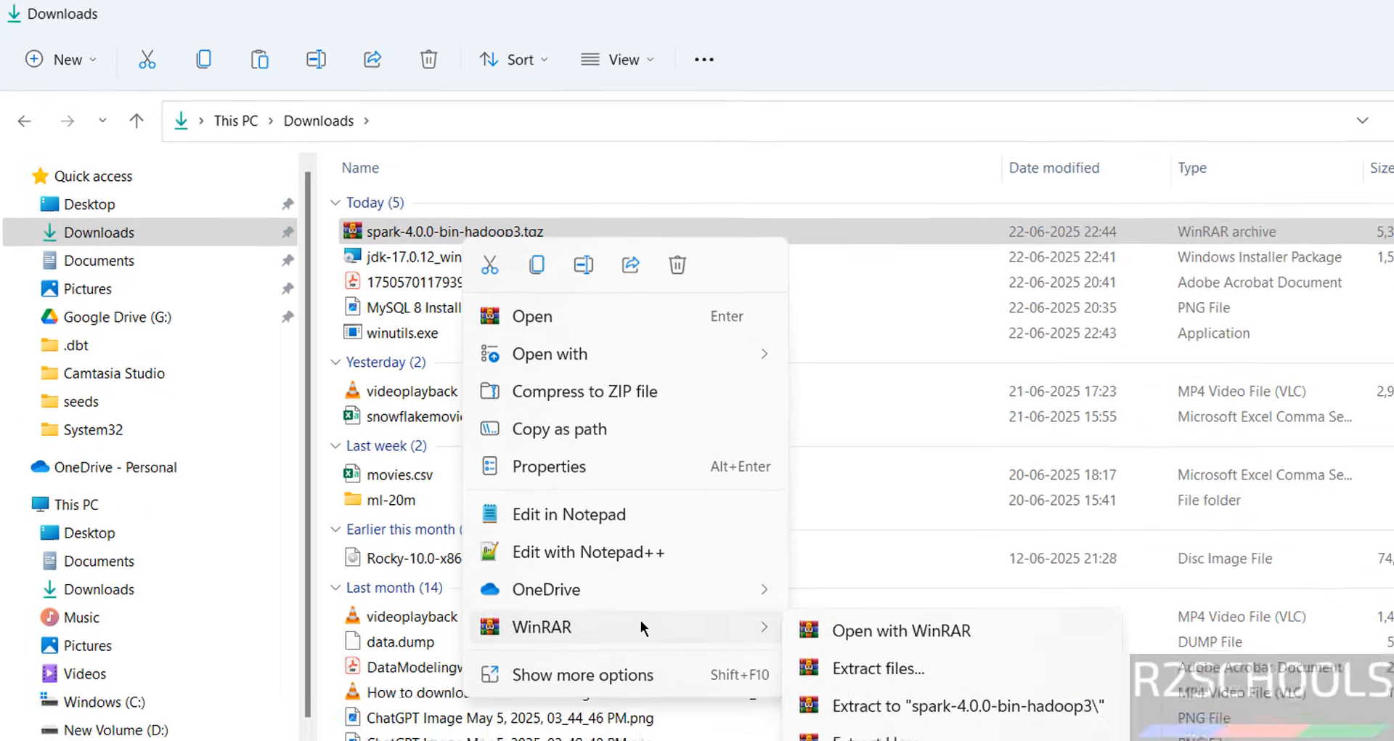
click(918, 699)
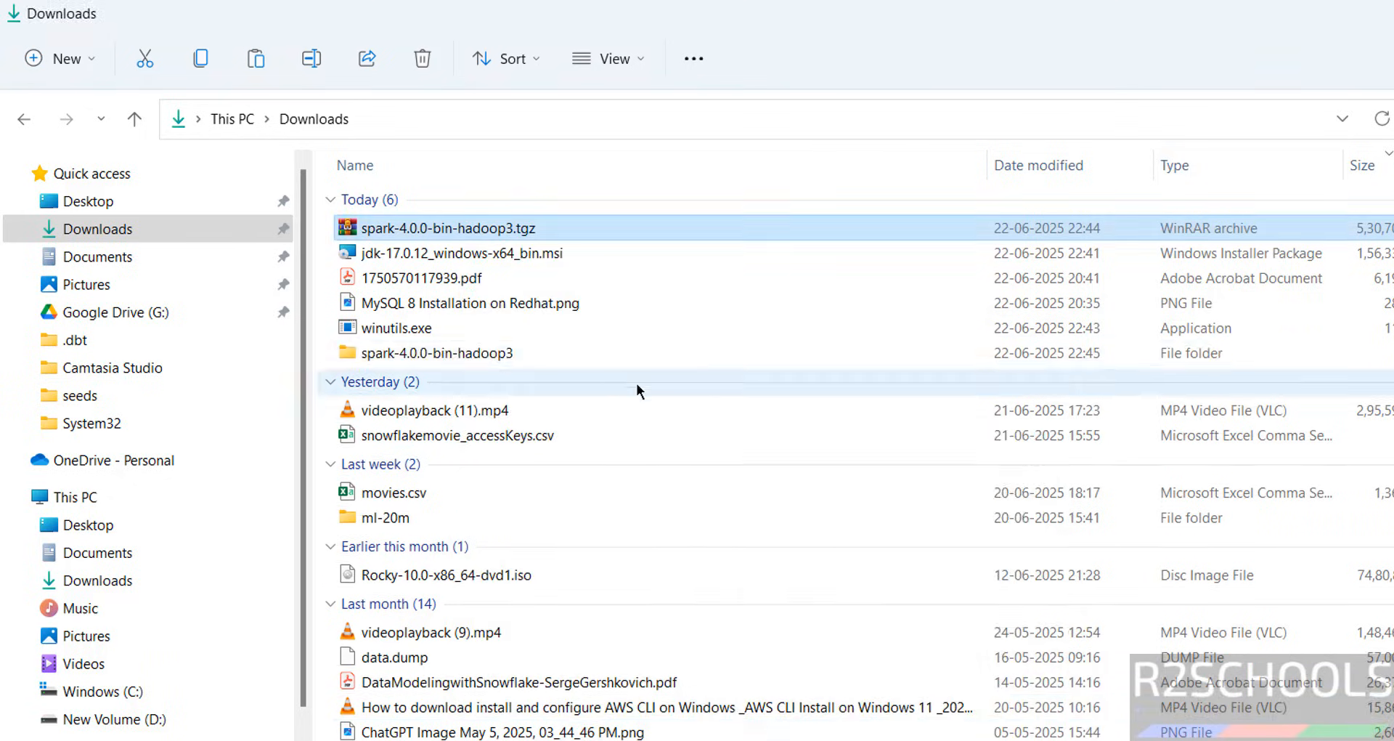
Look through the nested spark-4.0.0-bin-hadoop3 folder of the extracted archive and return to its parent folder.
double_click(490, 351)
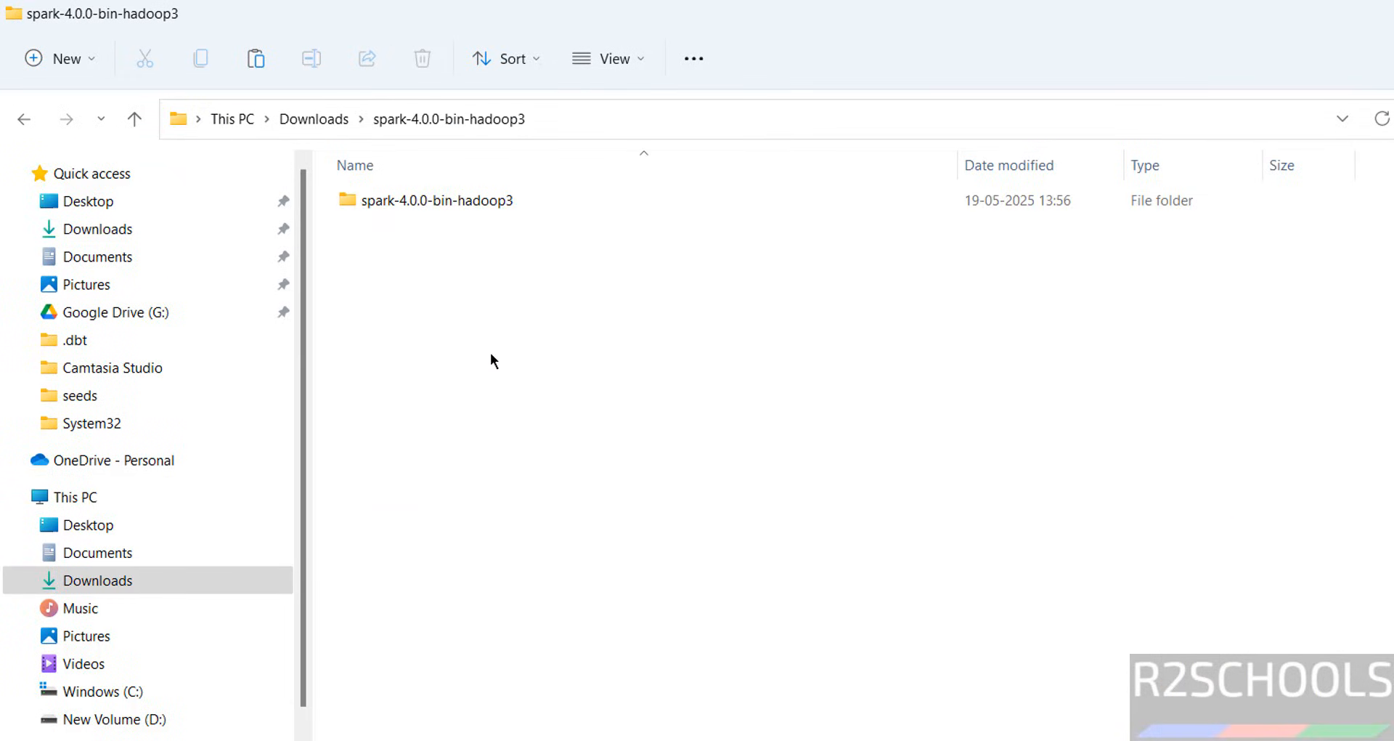
double_click(449, 205)
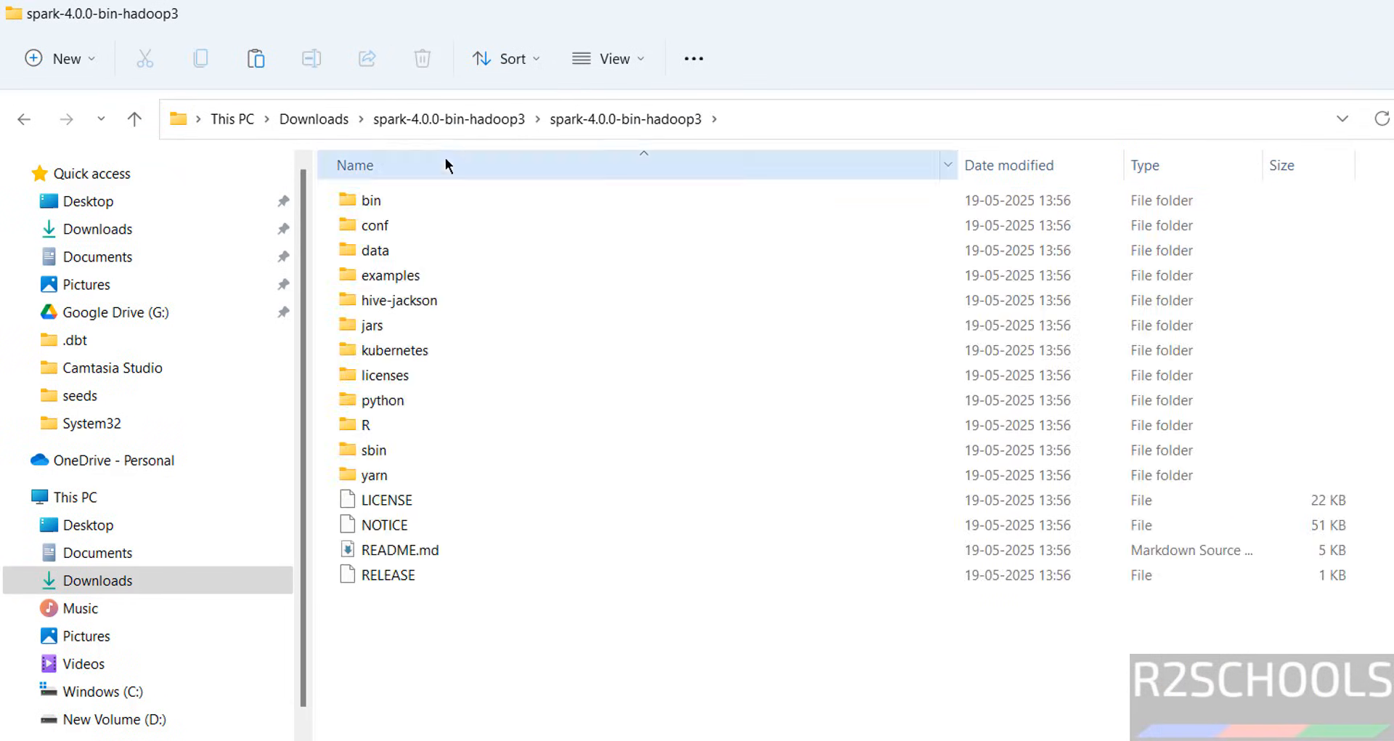
key(alt+Left)
Create a folder named spark in the root of the C: drive and open it.
click(117, 690)
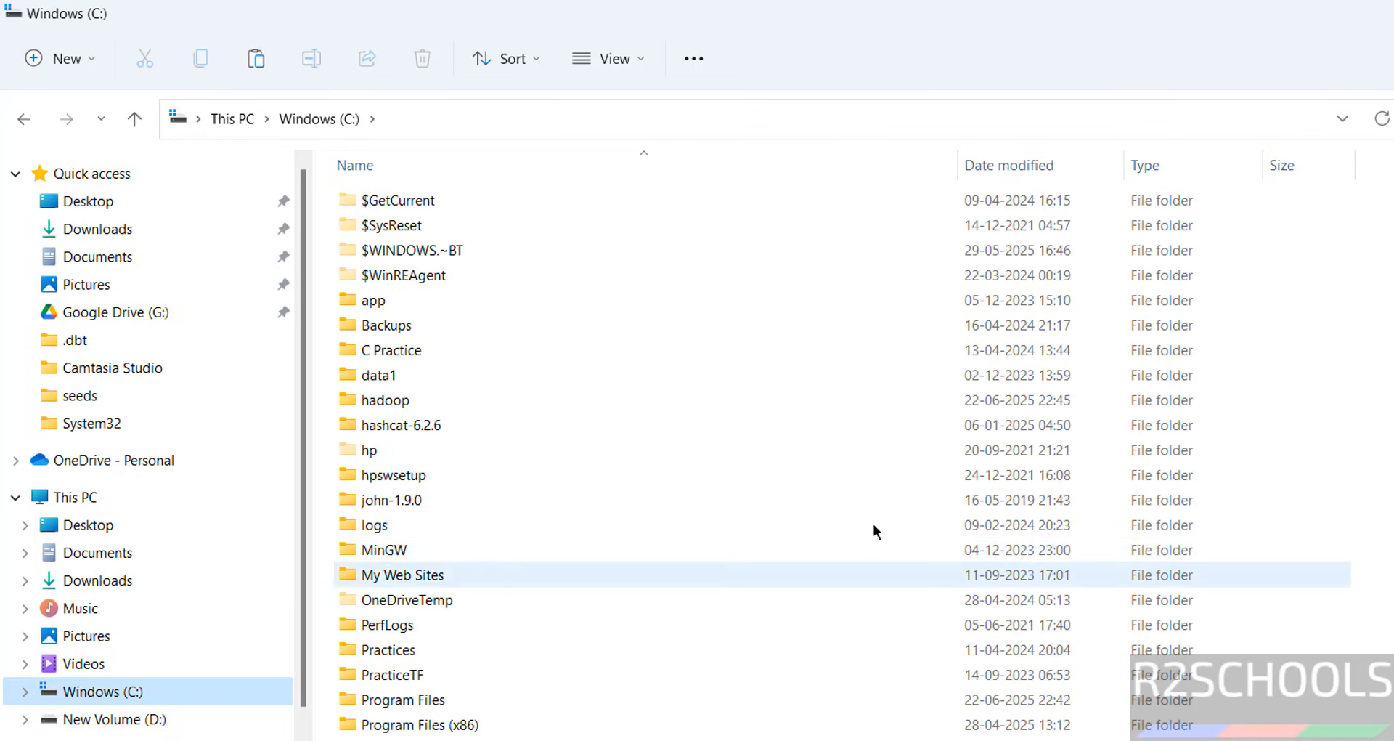
click(49, 47)
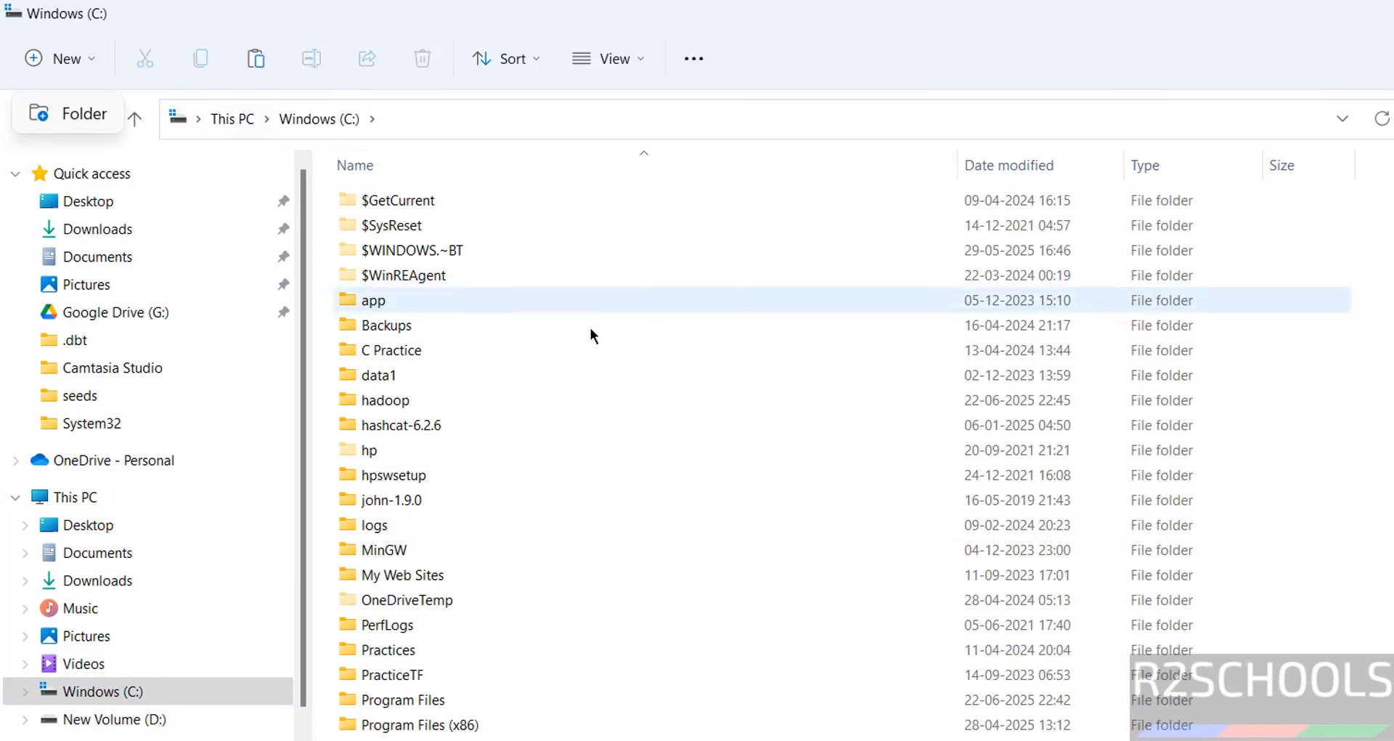
click(56, 115)
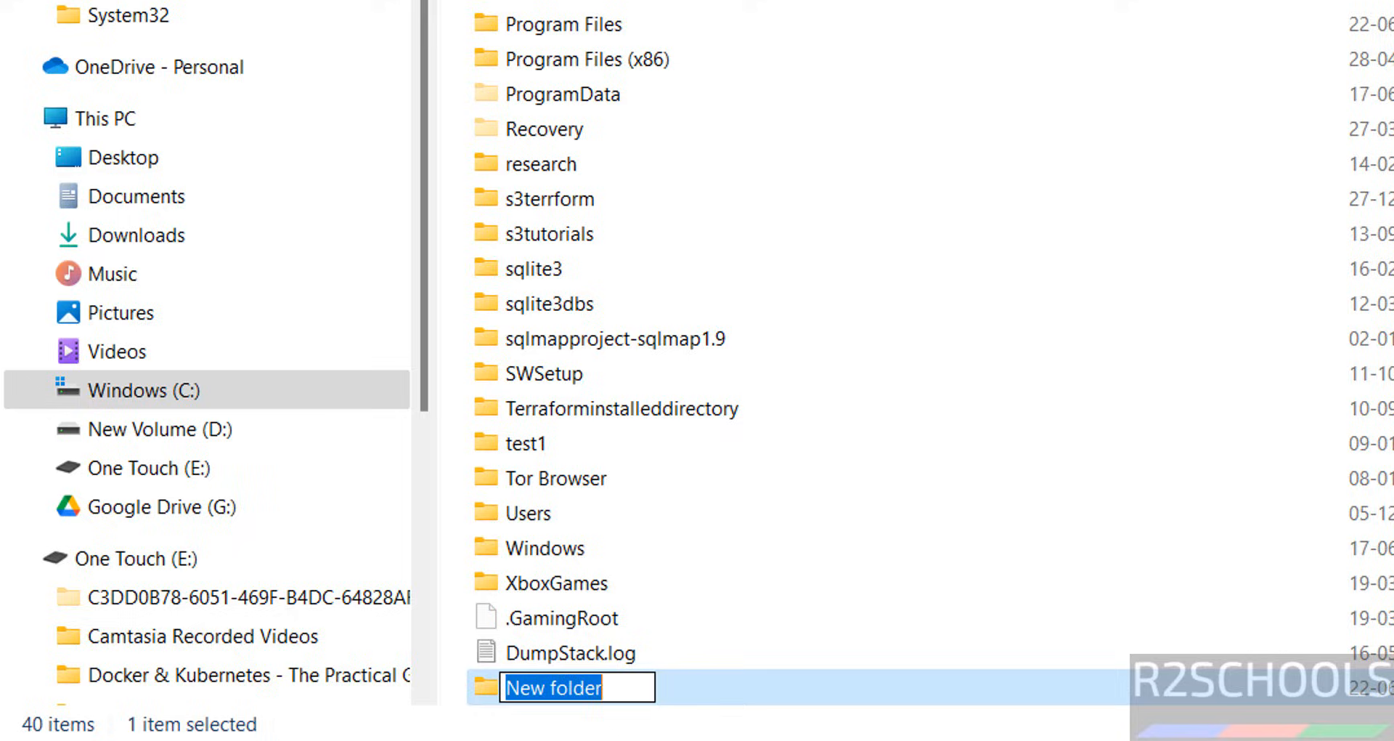
text(spark)
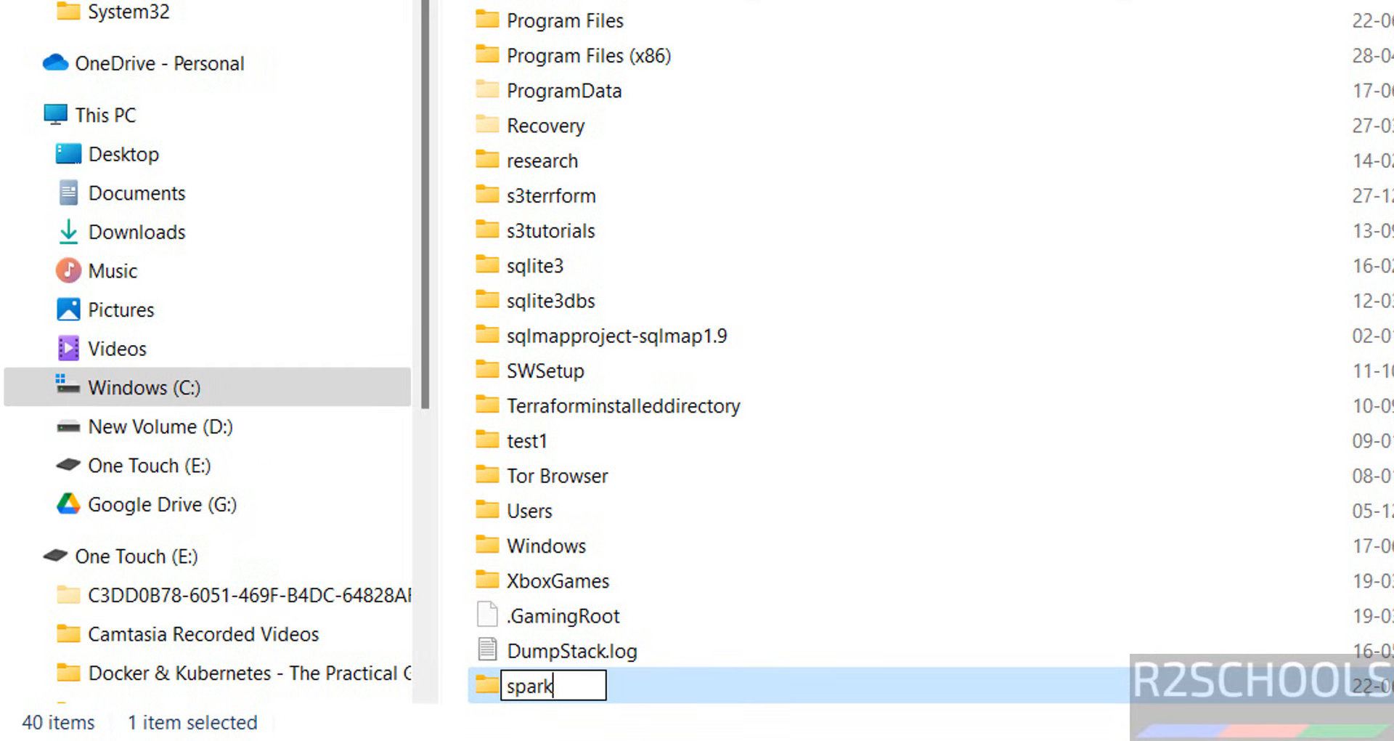
key(Return)
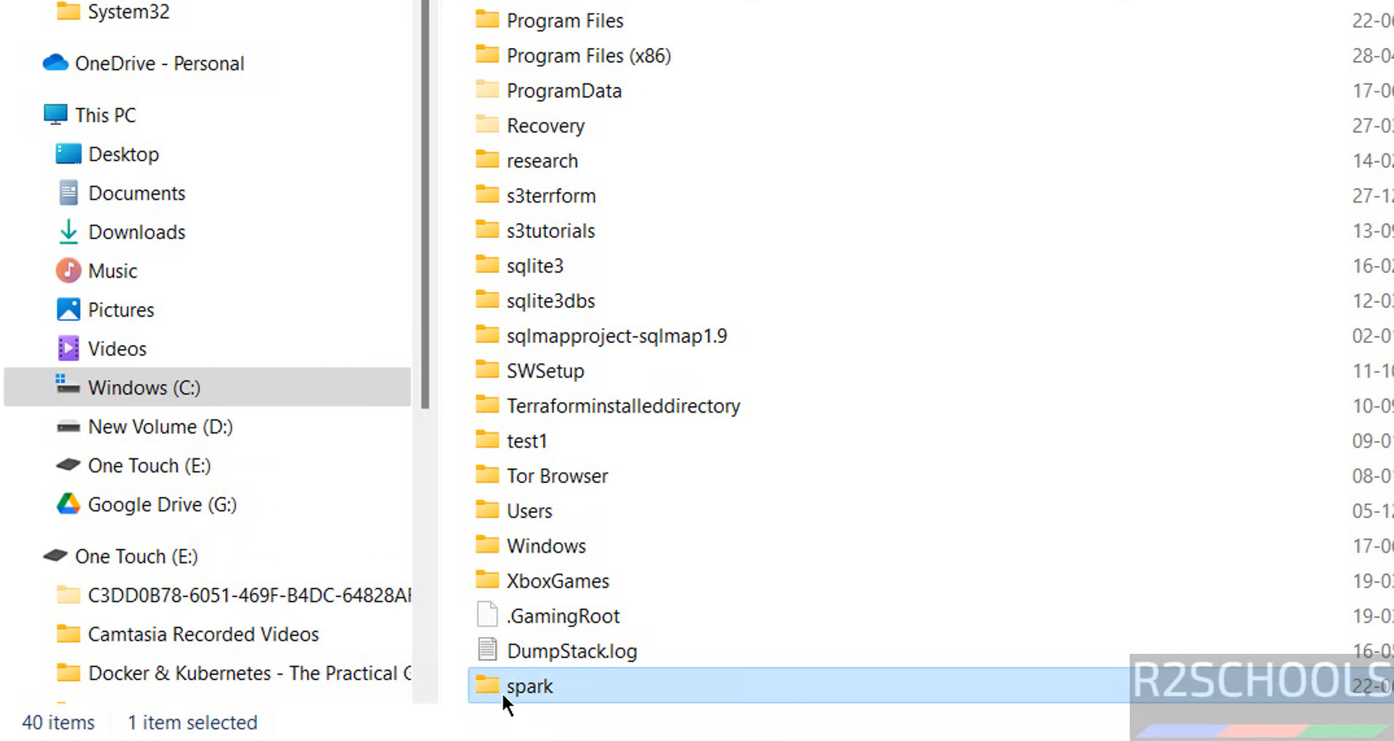
double_click(502, 691)
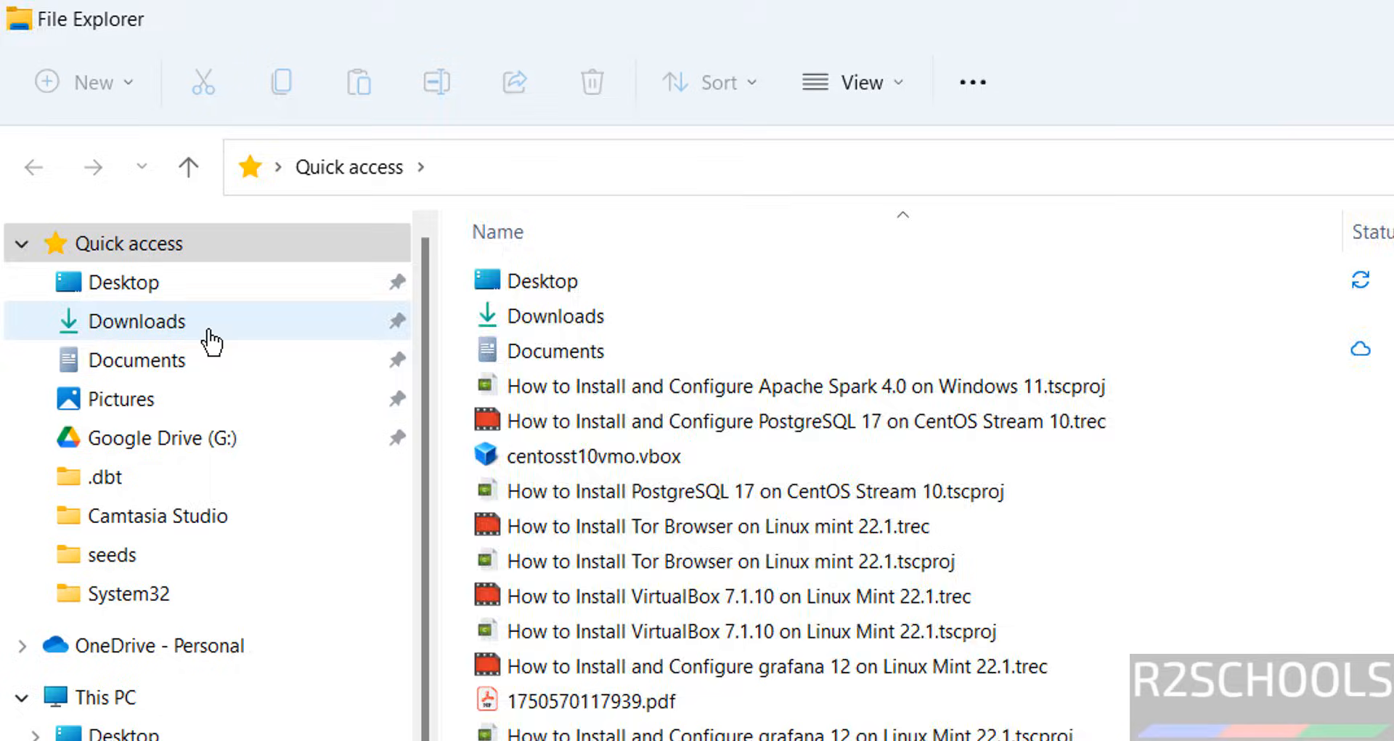
Copy all contents of the nested spark-4.0.0-bin-hadoop3 folder in Downloads into C:\spark.
click(209, 270)
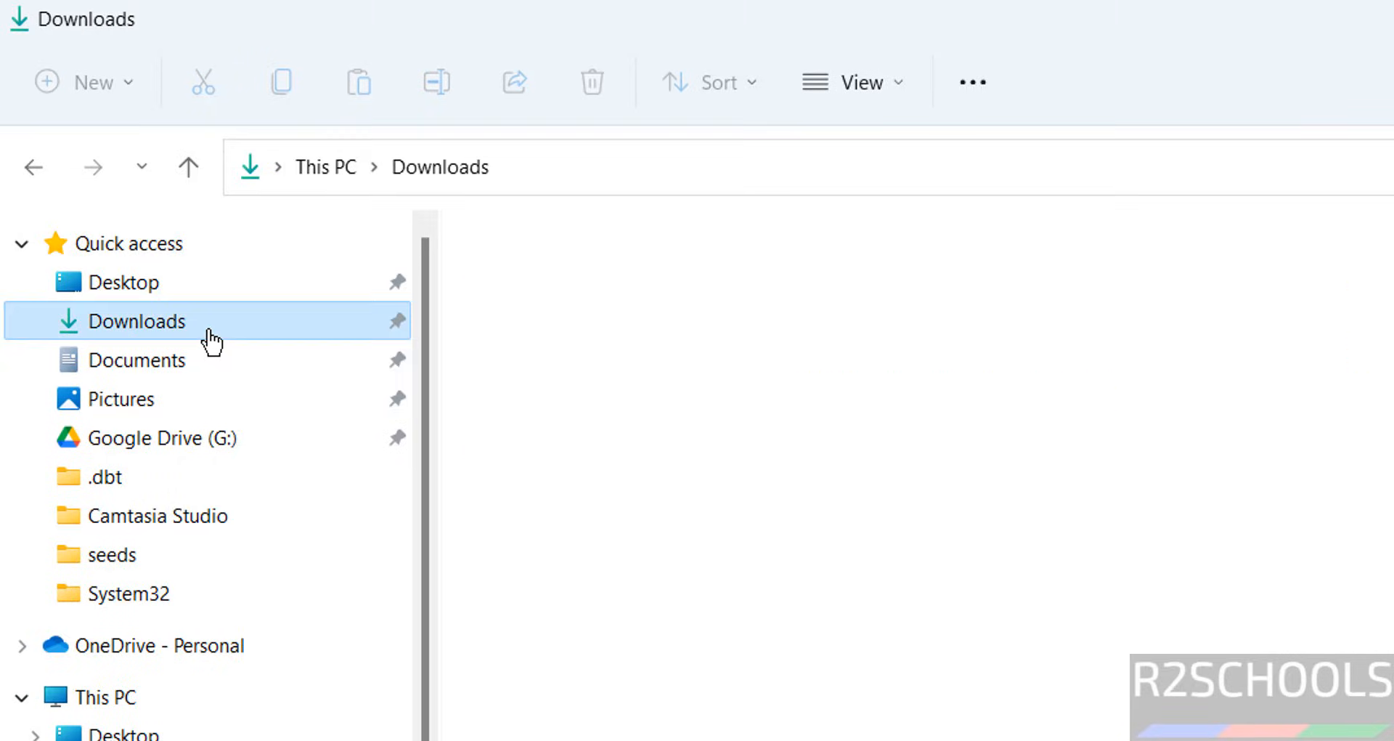
double_click(612, 496)
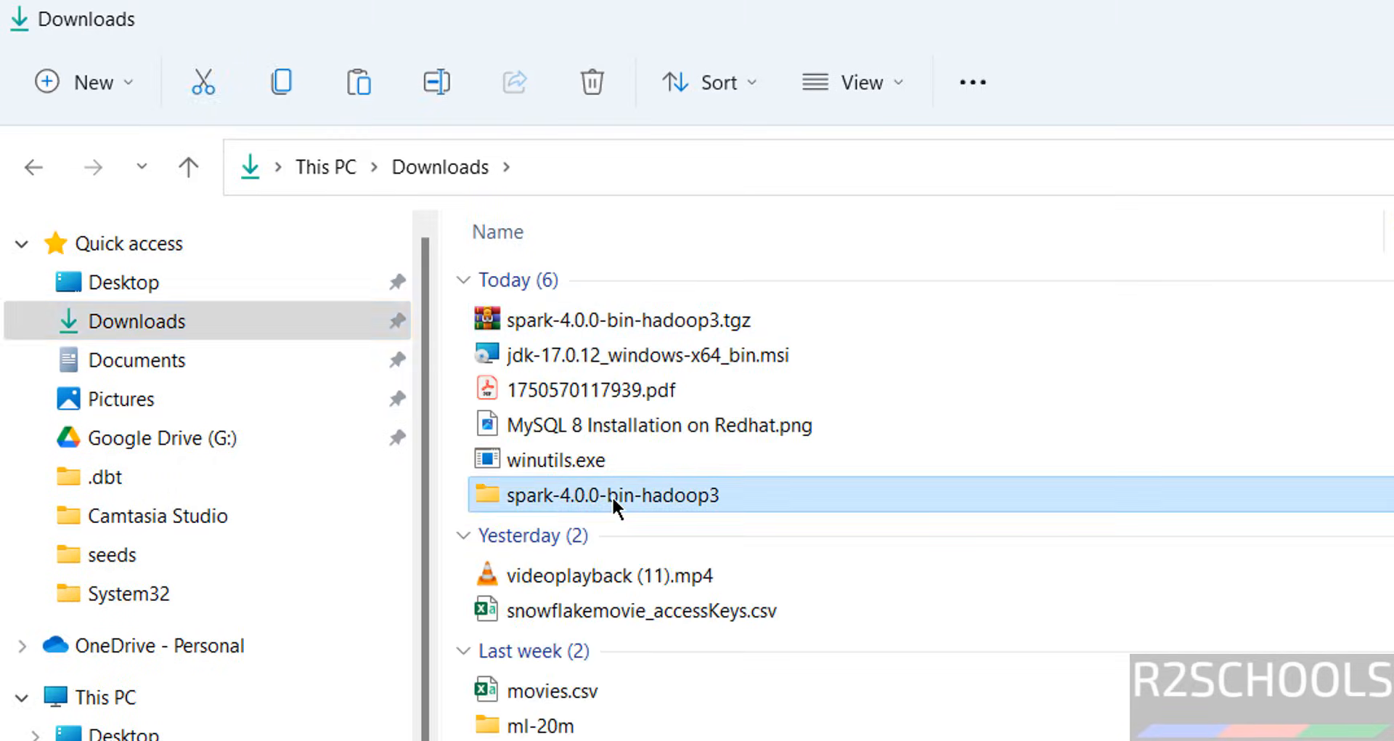
double_click(618, 282)
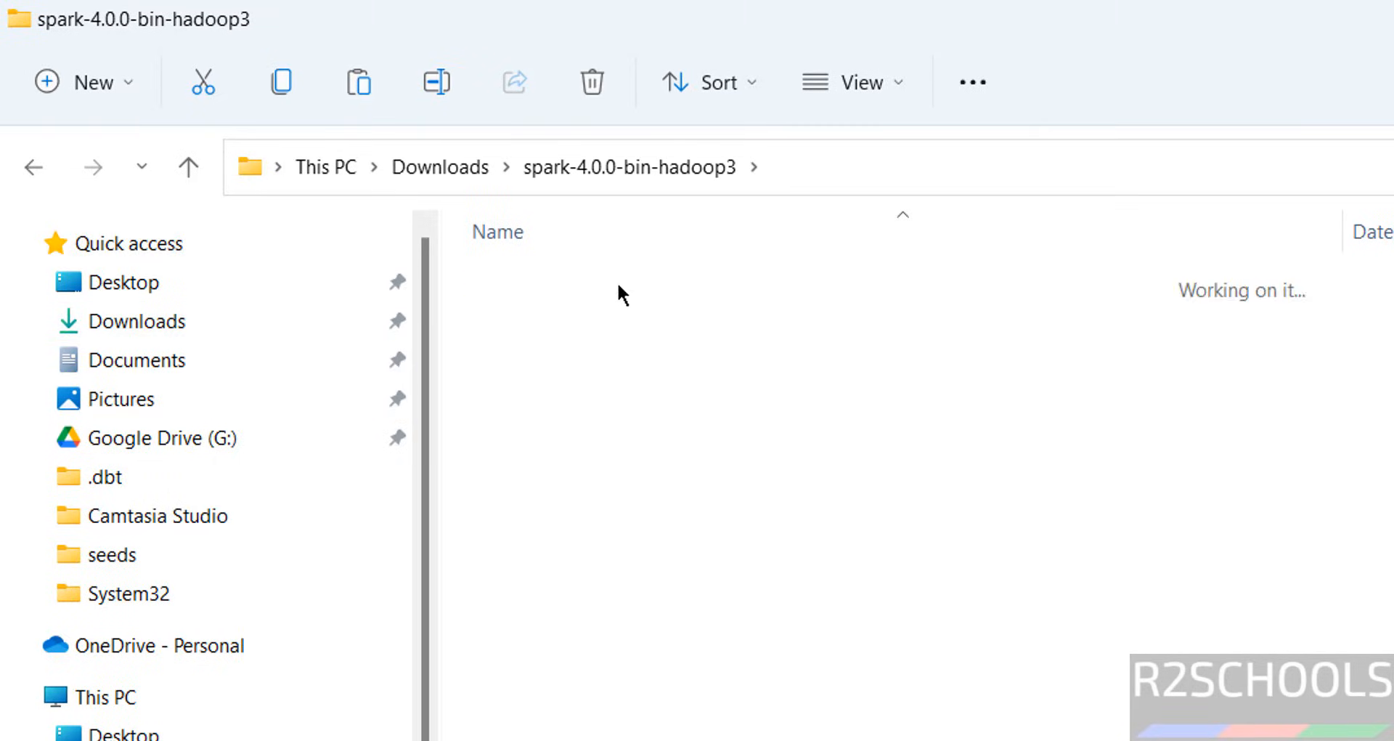
key(ctrl+a)
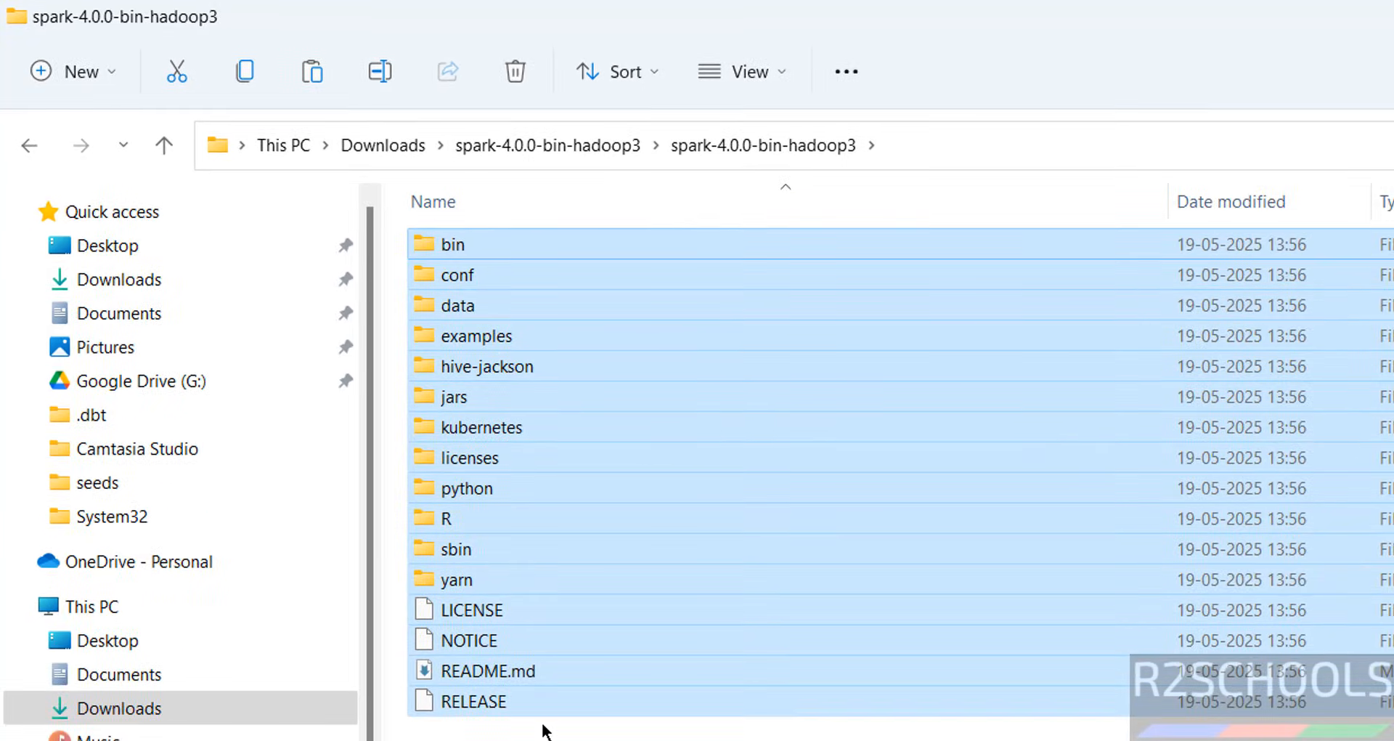
key(alt+Tab)
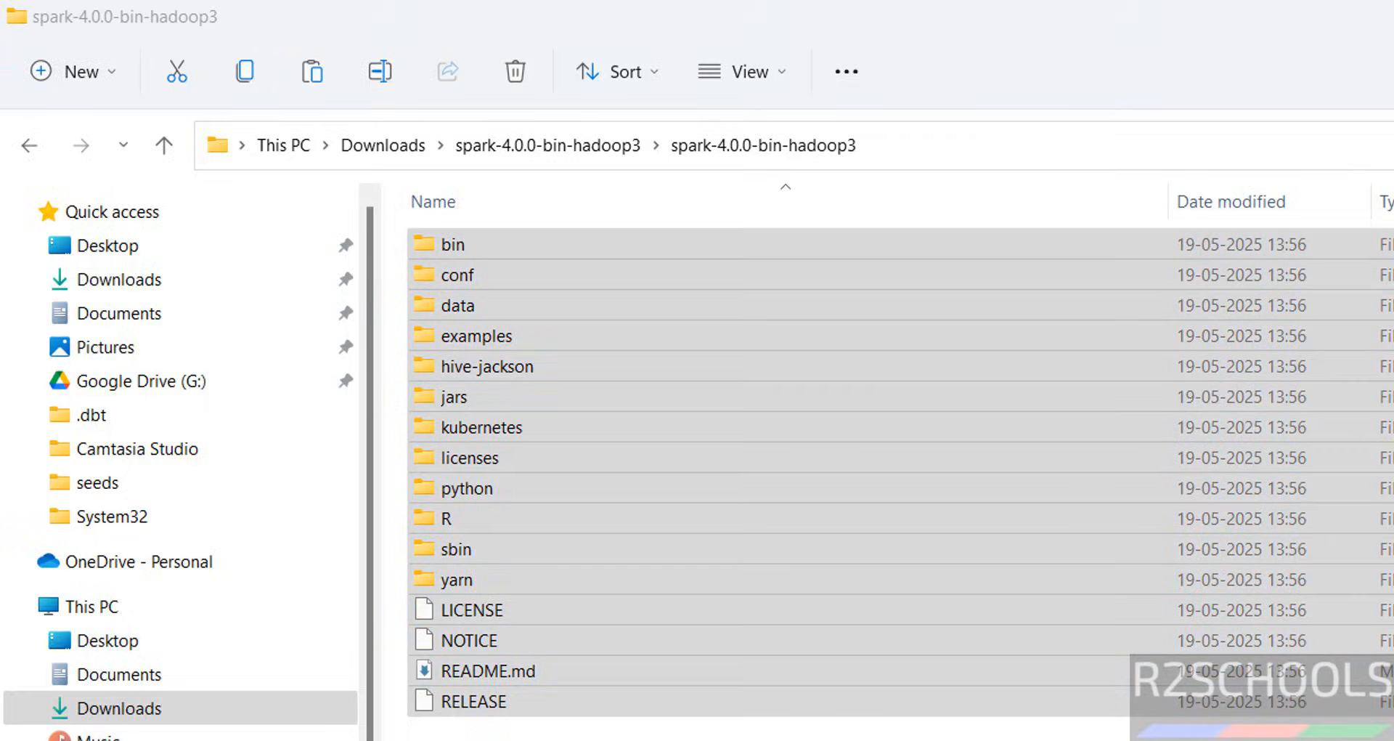
key(alt+Tab)
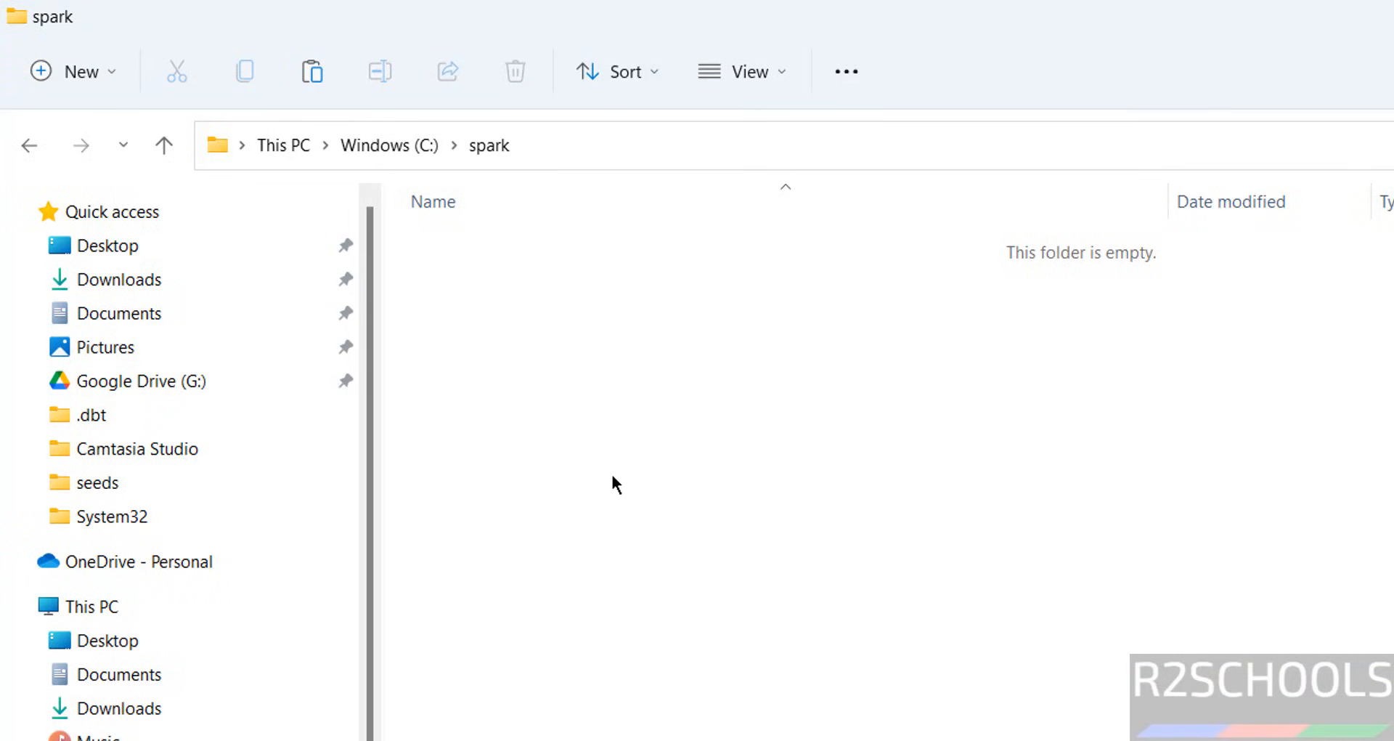
key(ctrl+v)
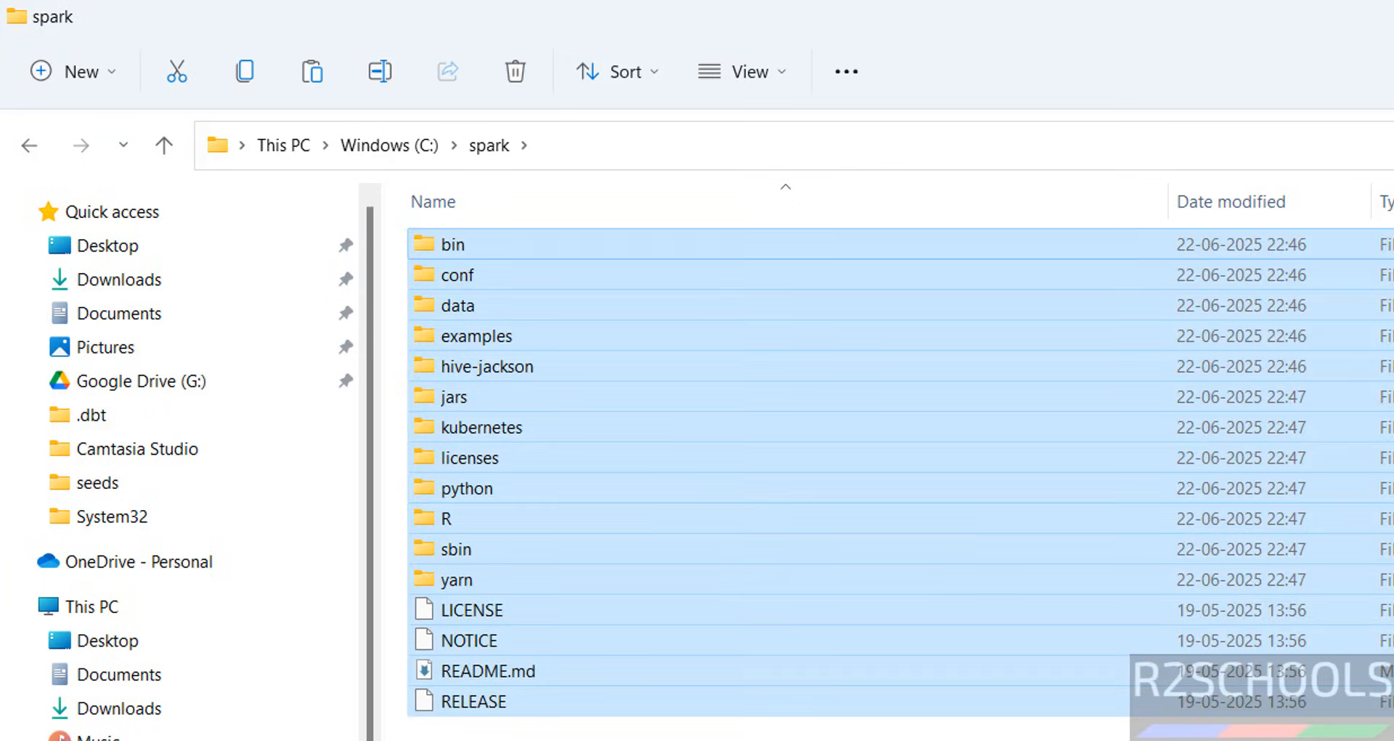
key(Escape)
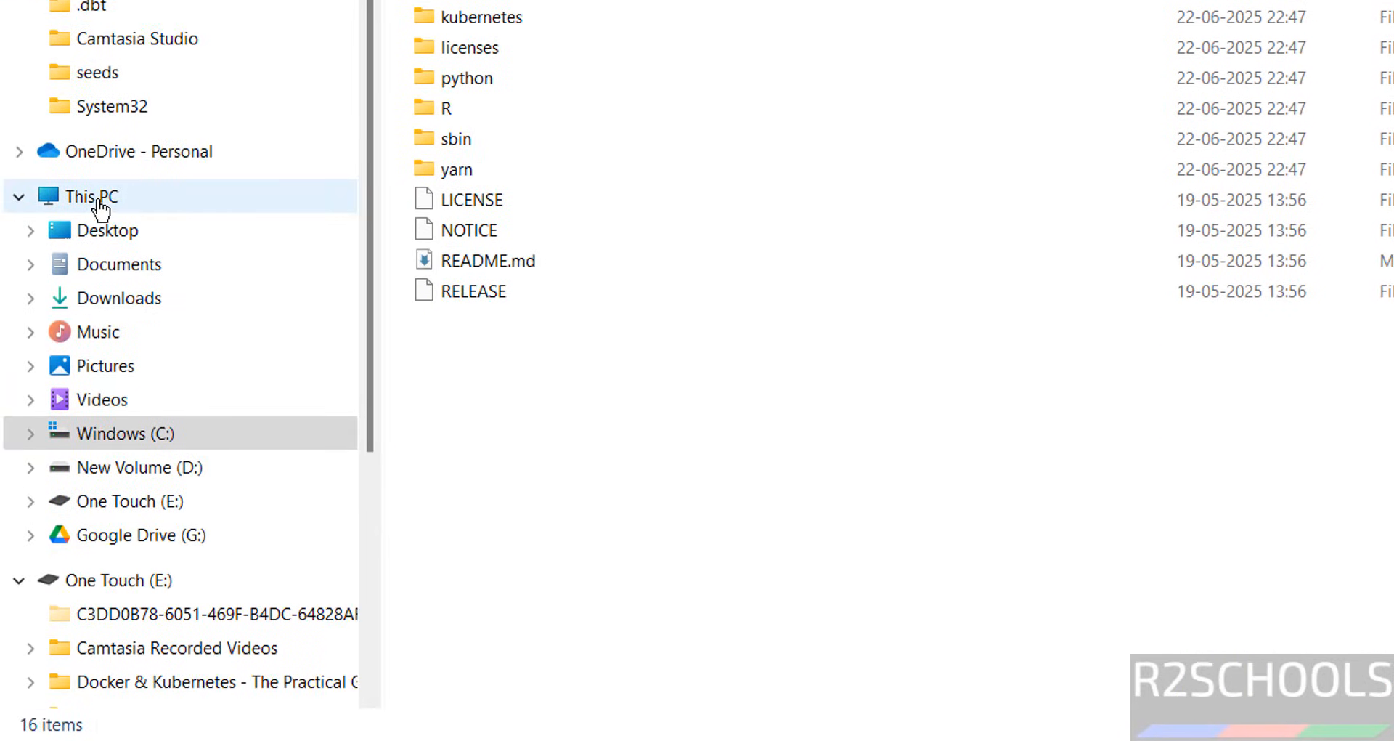
Open the Windows environment variables editor through this computer's advanced system settings.
right_click(100, 209)
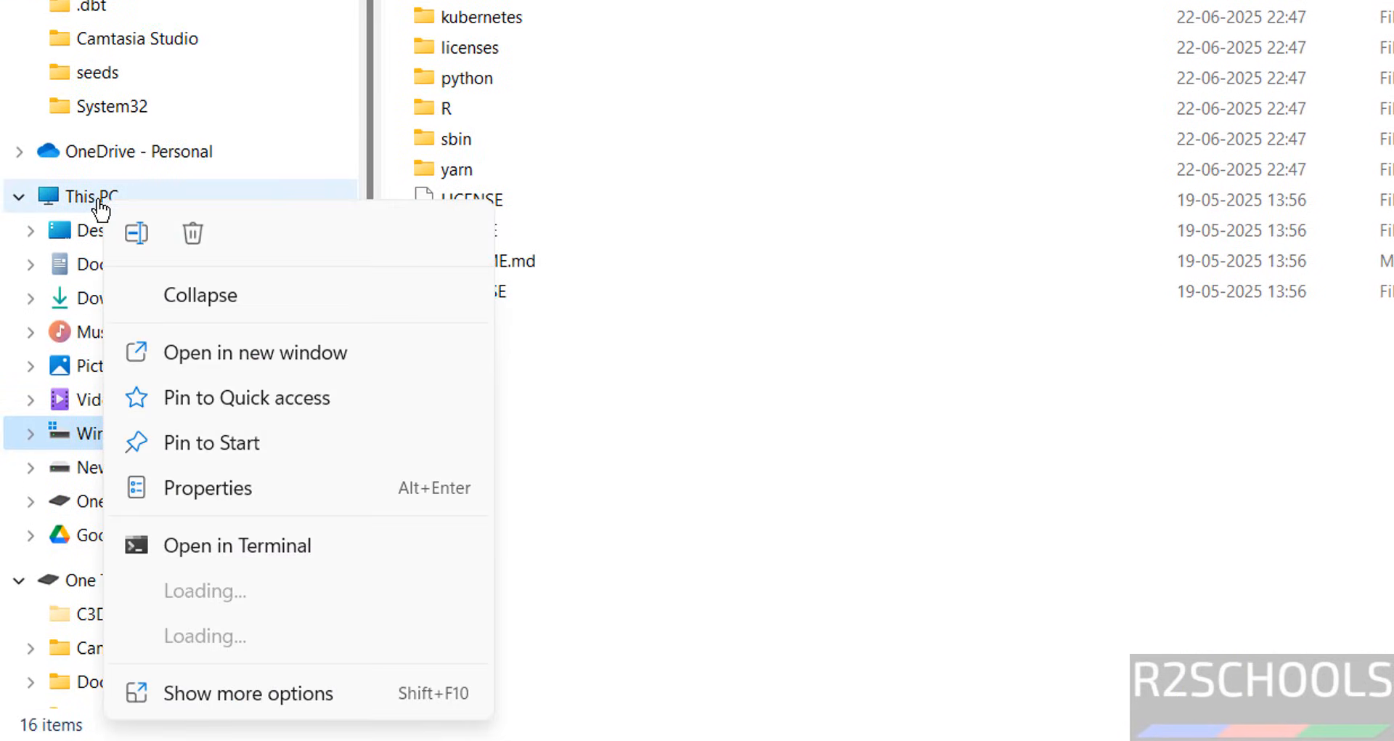
click(270, 500)
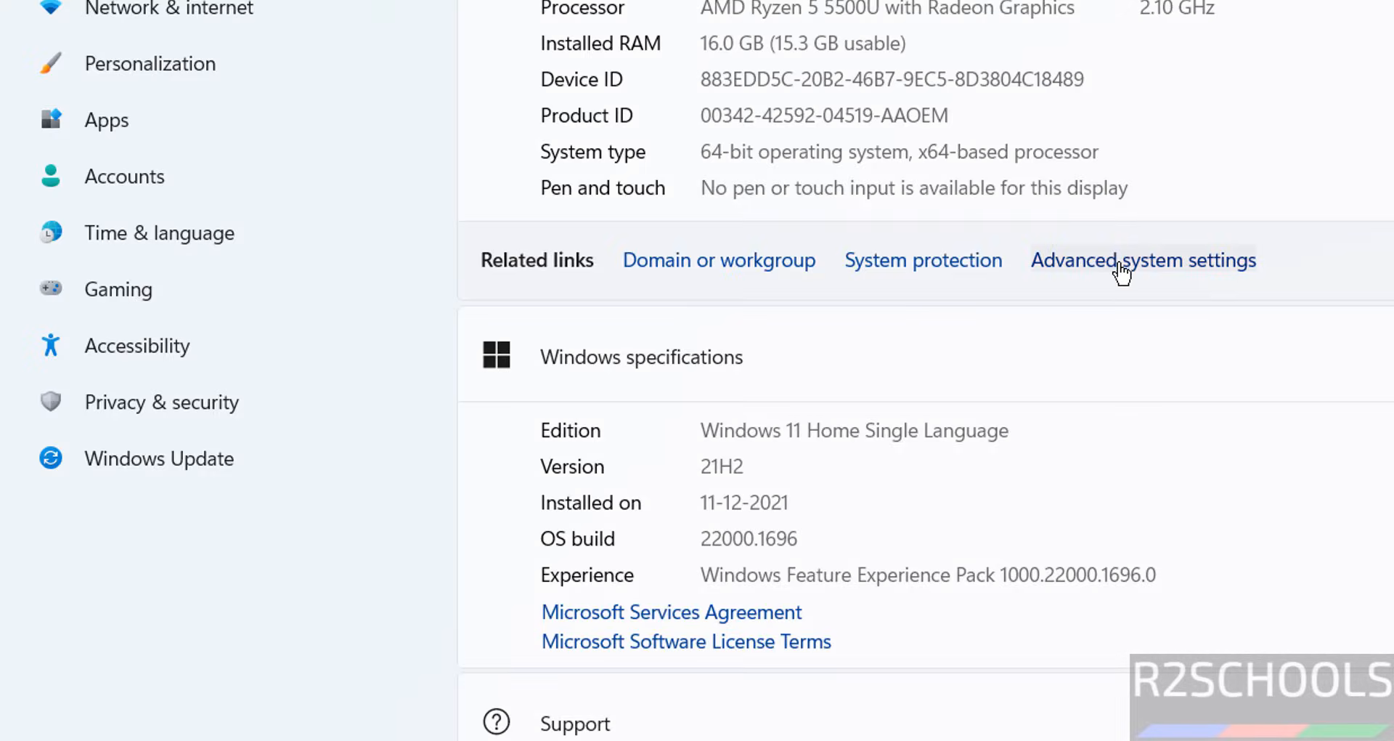
click(1122, 271)
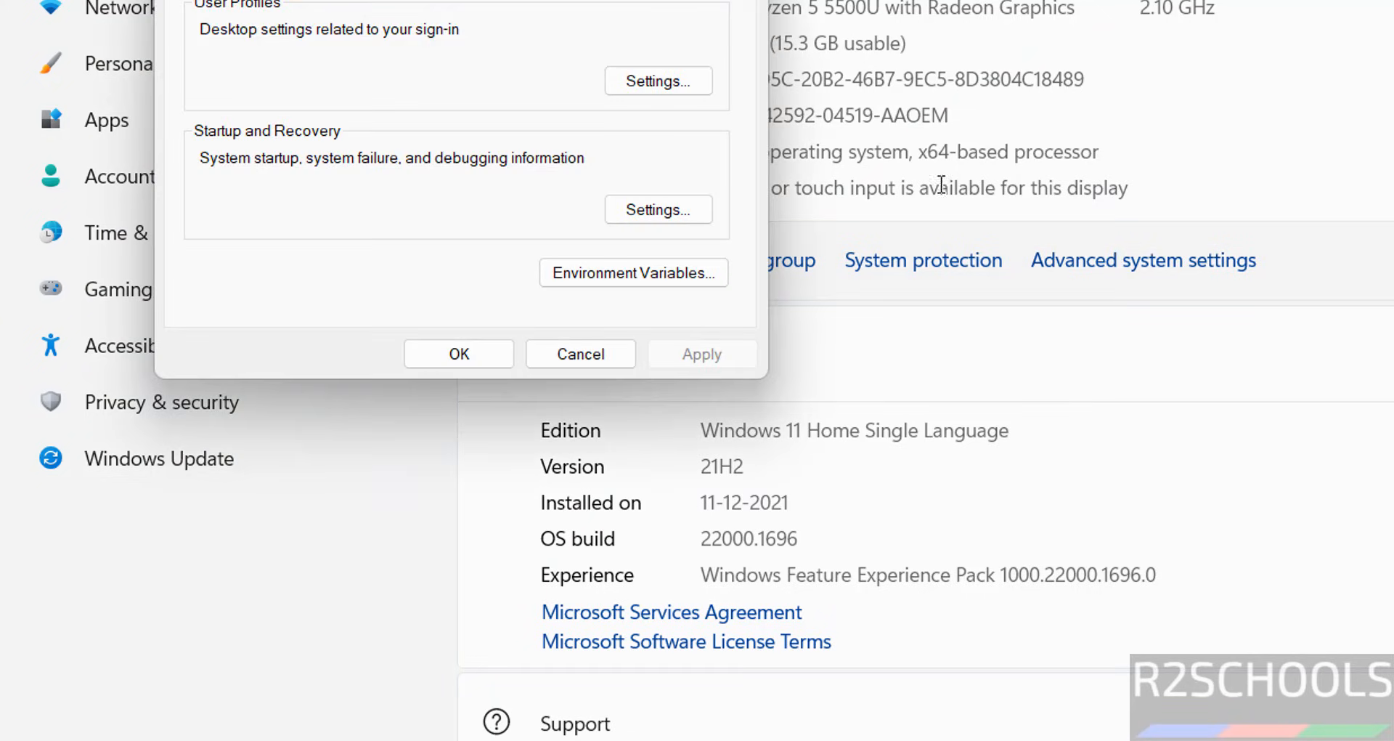
click(568, 273)
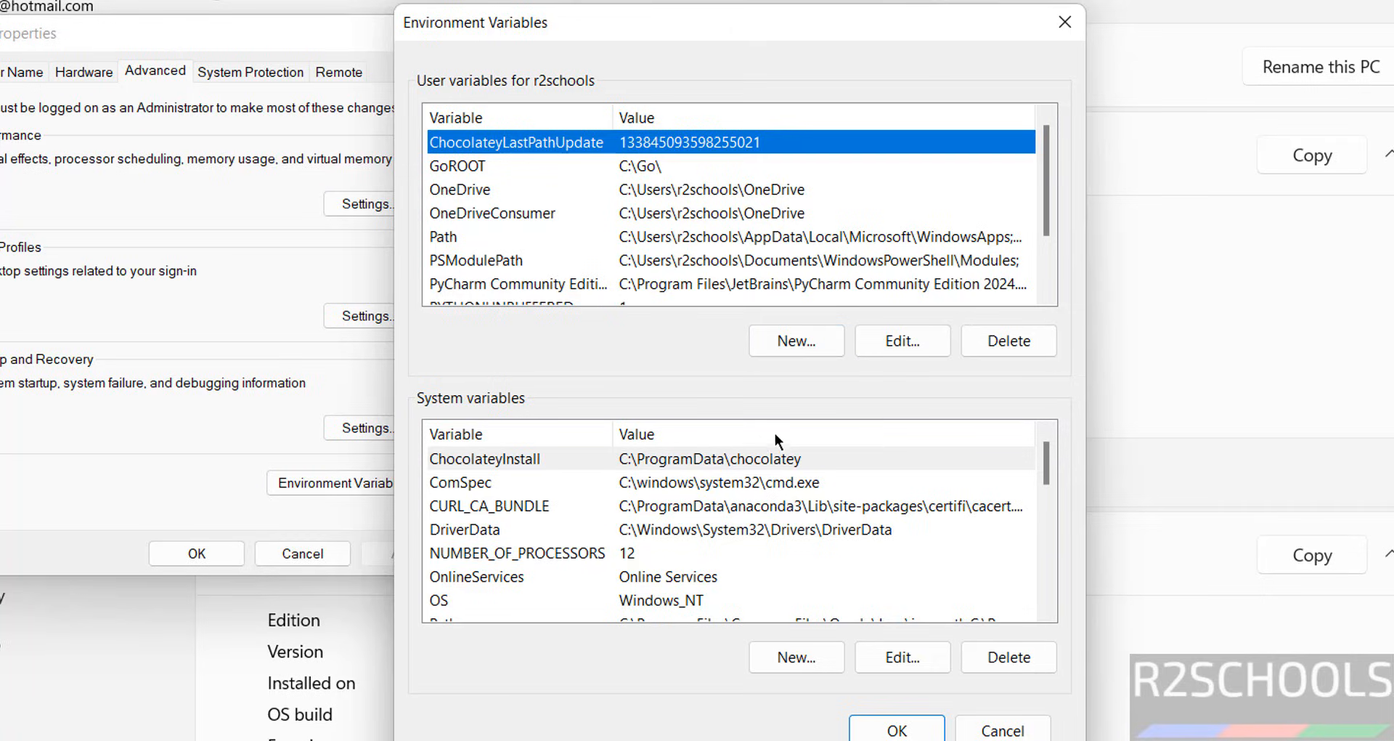
Start a new system variable and name it JAVA_HOME.
drag(1049, 466, 1048, 582)
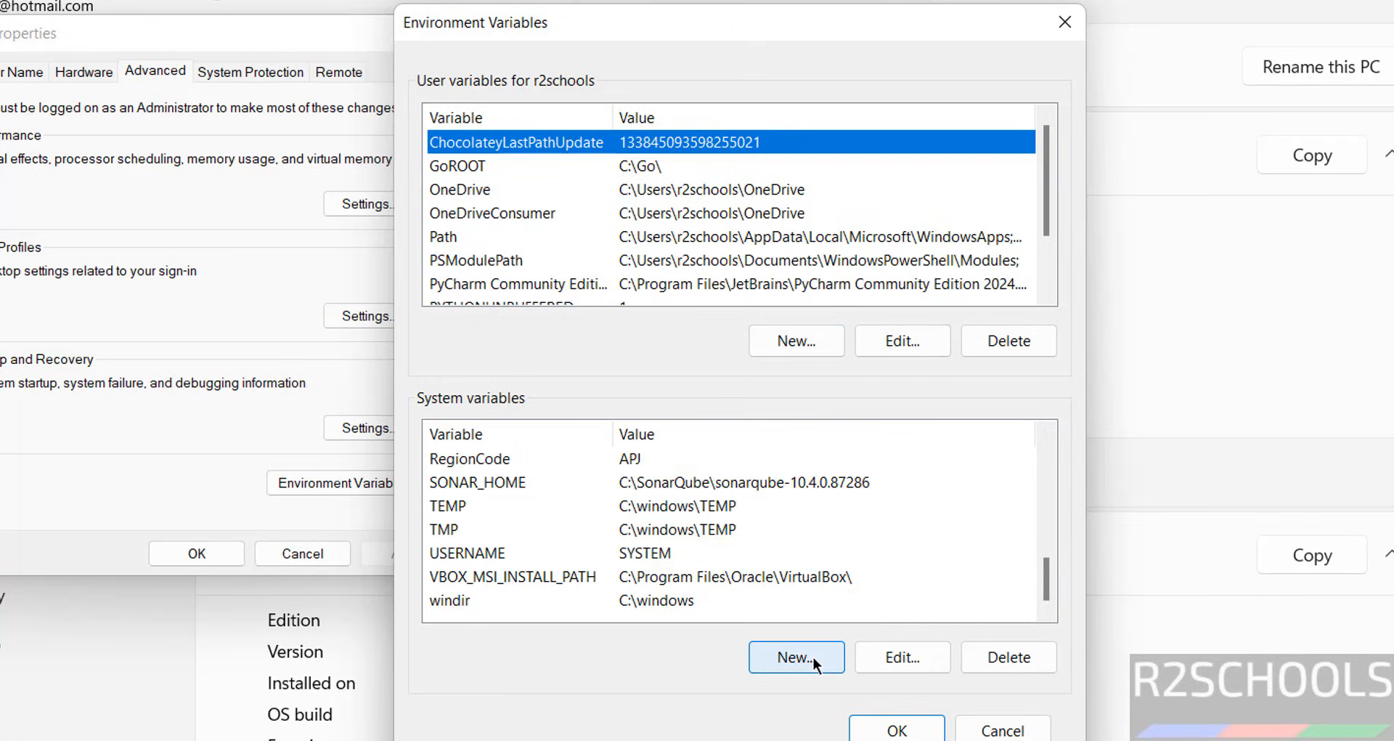
click(814, 656)
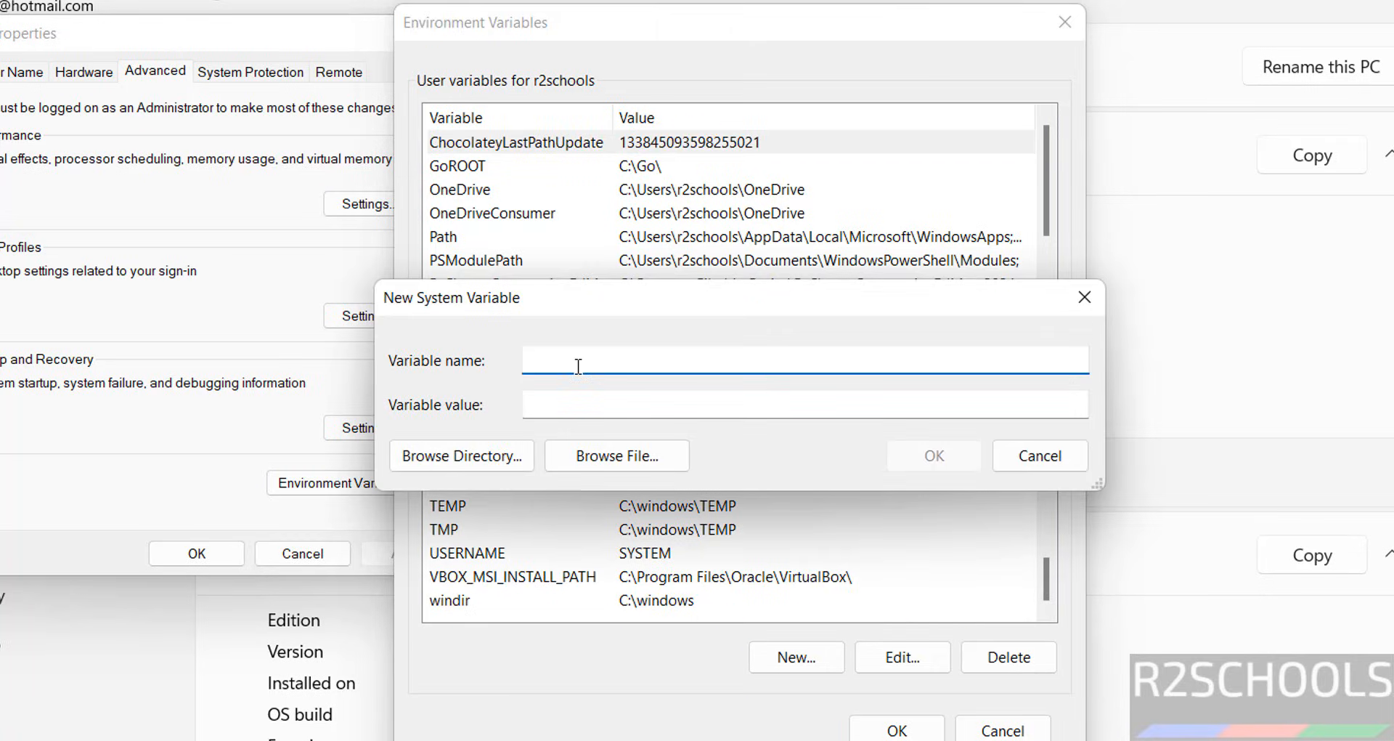
text(JAVA_HOME)
click(549, 398)
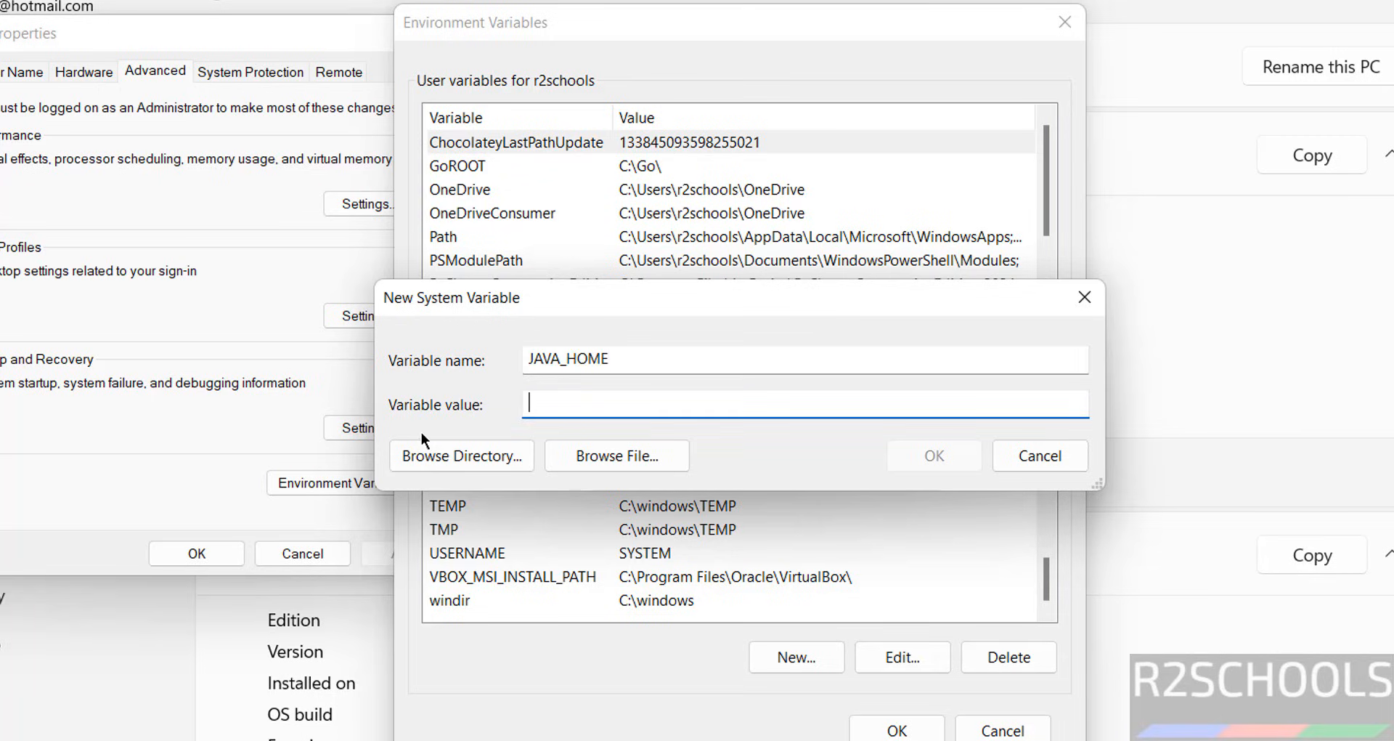
Set the JAVA_HOME value to the folder C:\Program Files\Java\jdk-17 and save the variable.
click(429, 459)
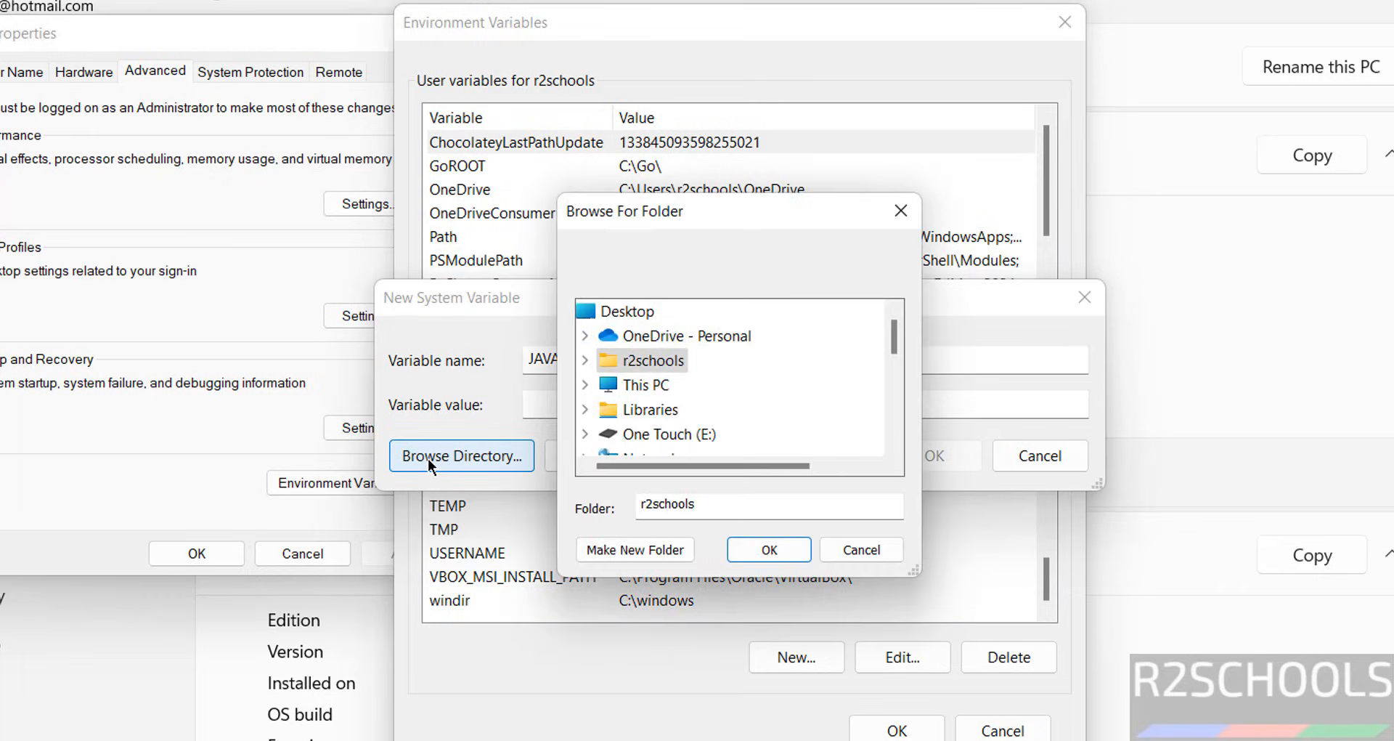
click(586, 386)
scroll(892, 403, down, 2)
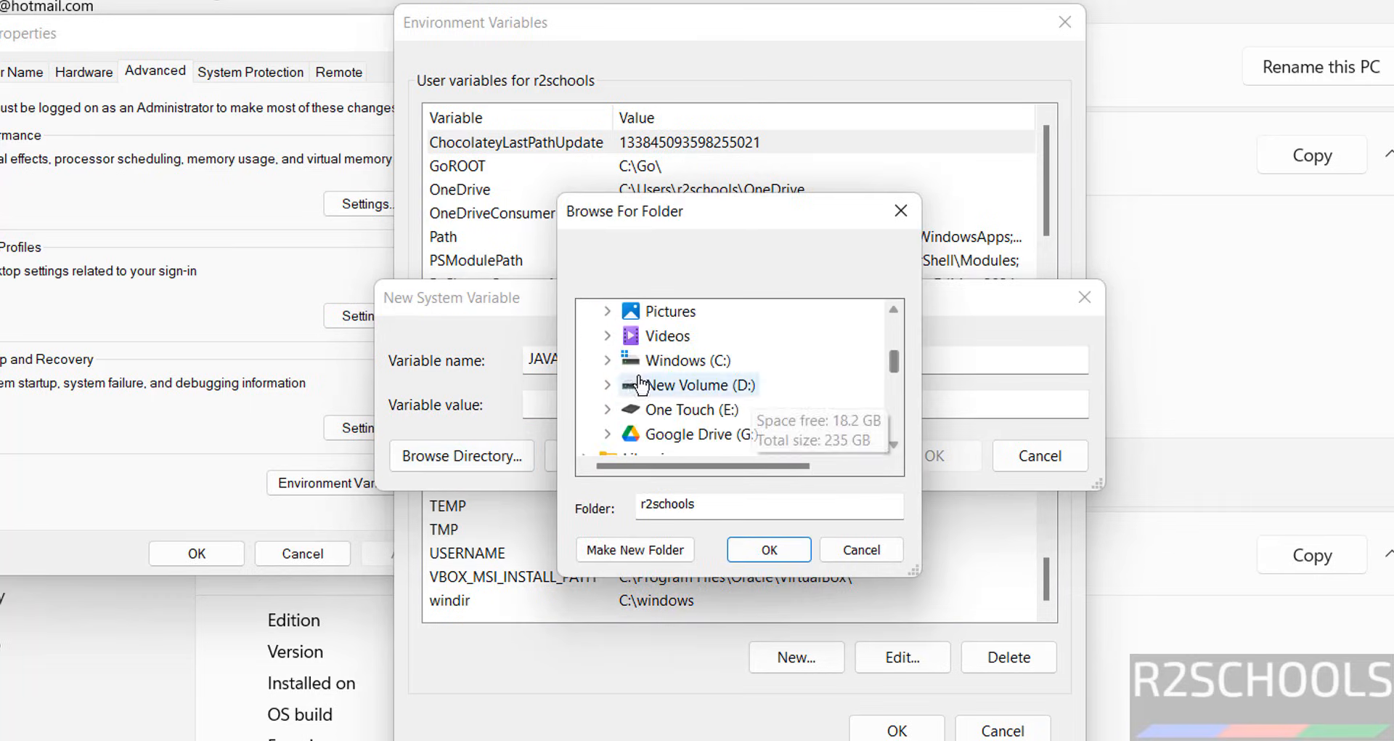
click(607, 361)
scroll(901, 393, down, 5)
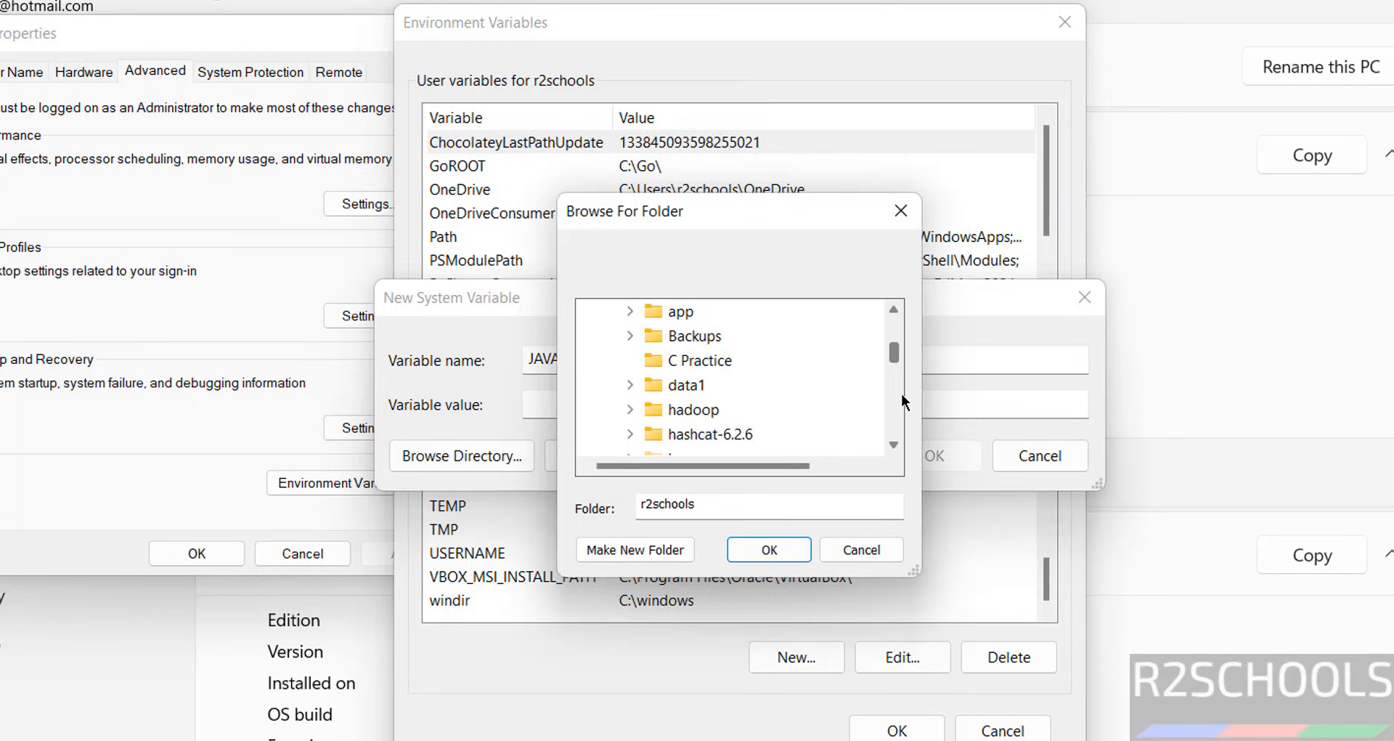
double_click(692, 358)
double_click(693, 359)
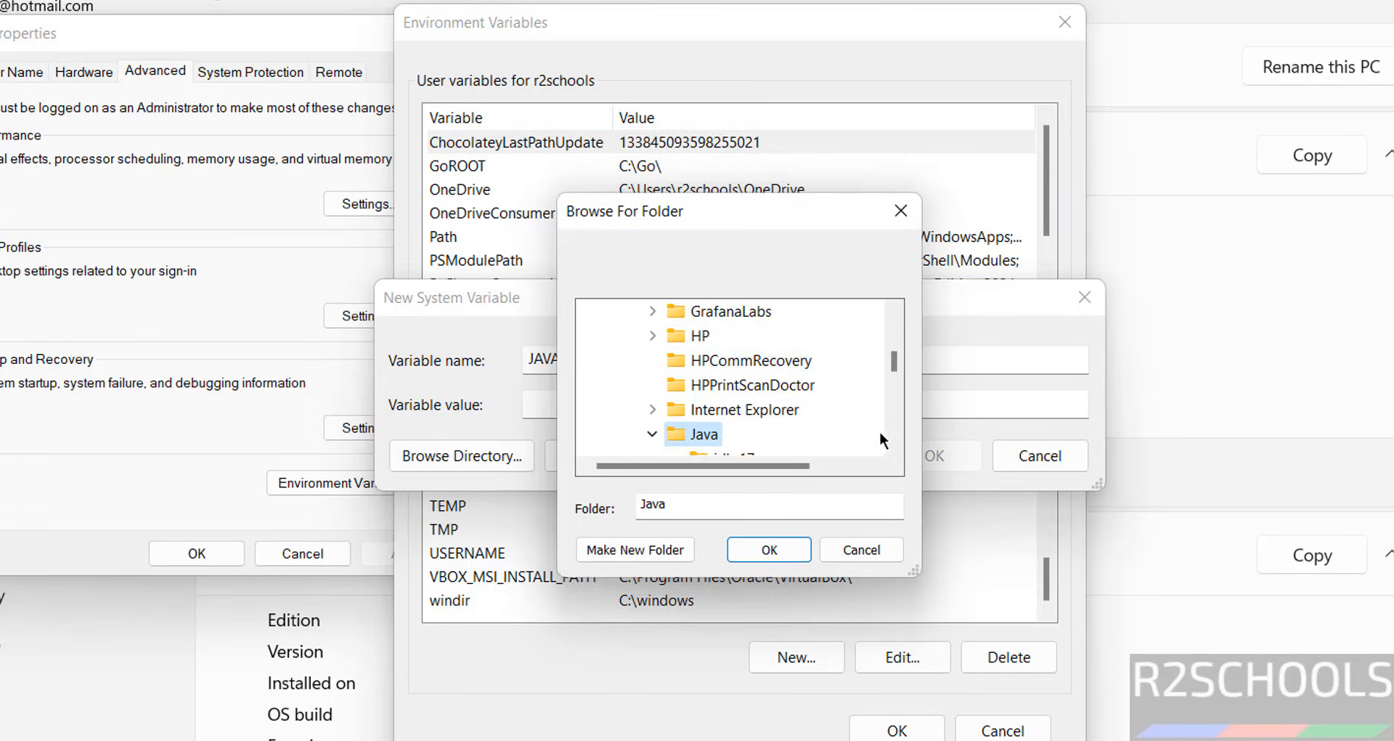
scroll(878, 430, down, 2)
click(735, 338)
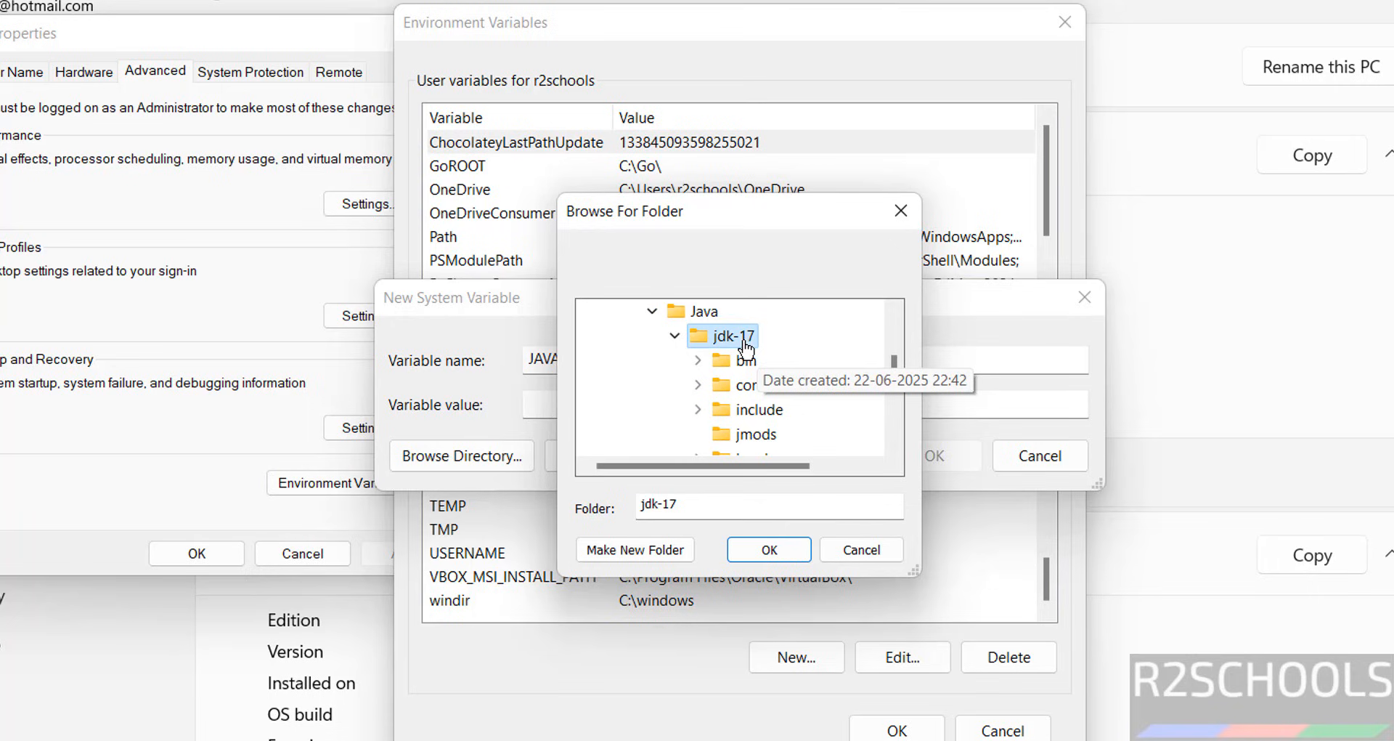
click(799, 554)
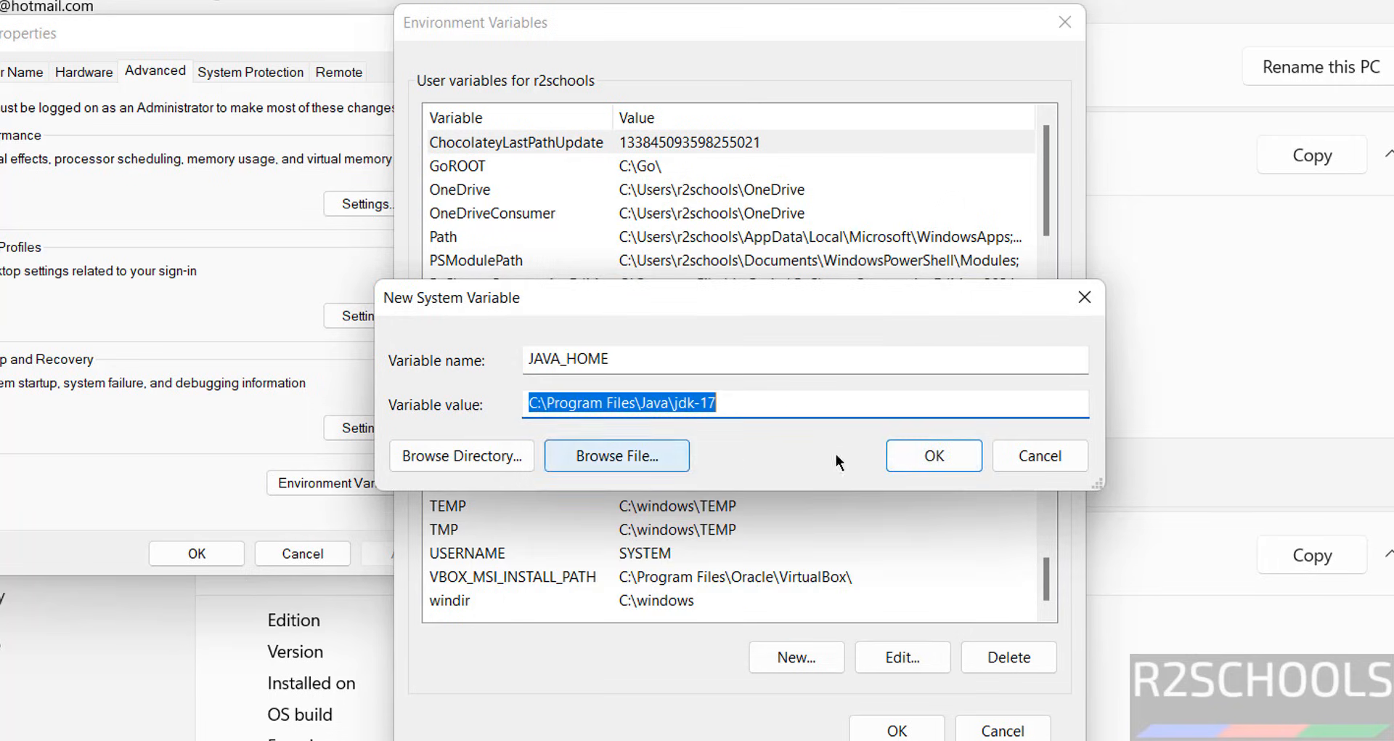
click(925, 455)
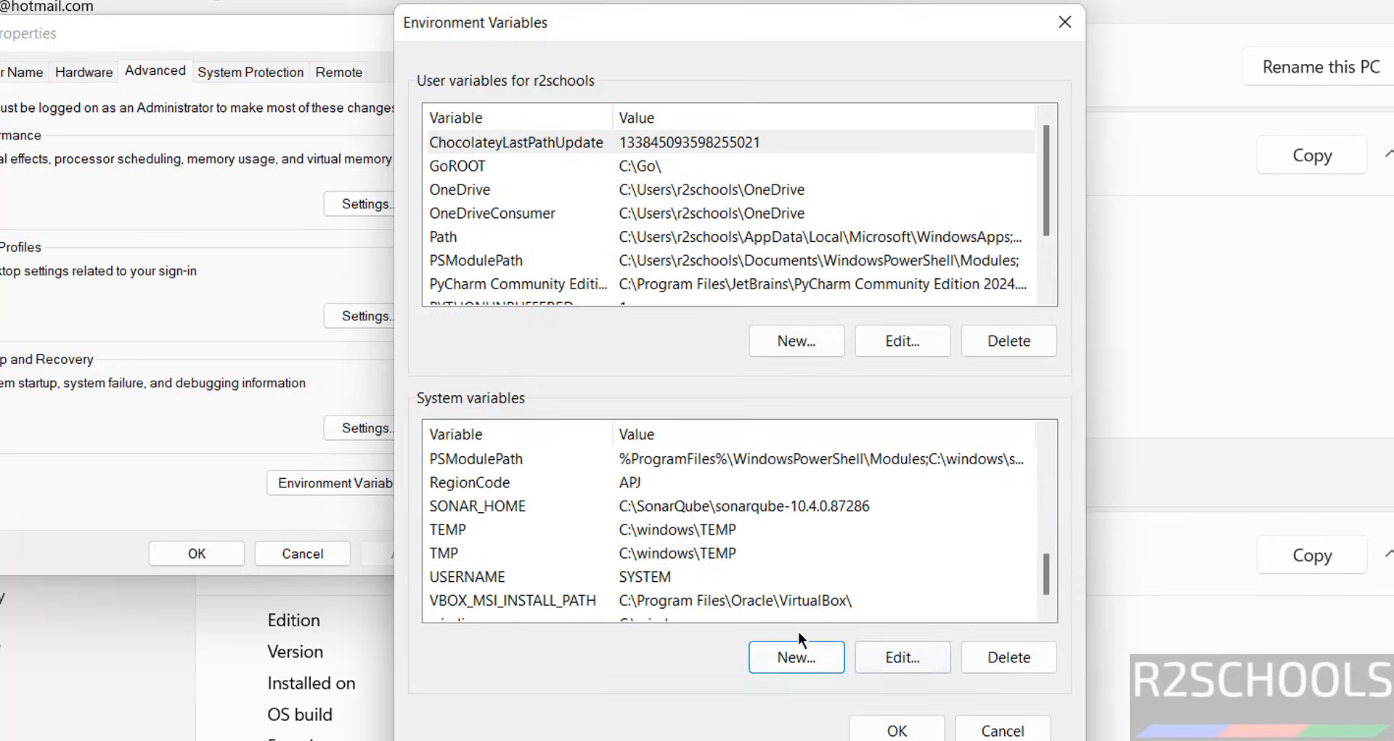
Start another new system variable and name it HADOOP_HOME.
click(783, 650)
text(HADOP)
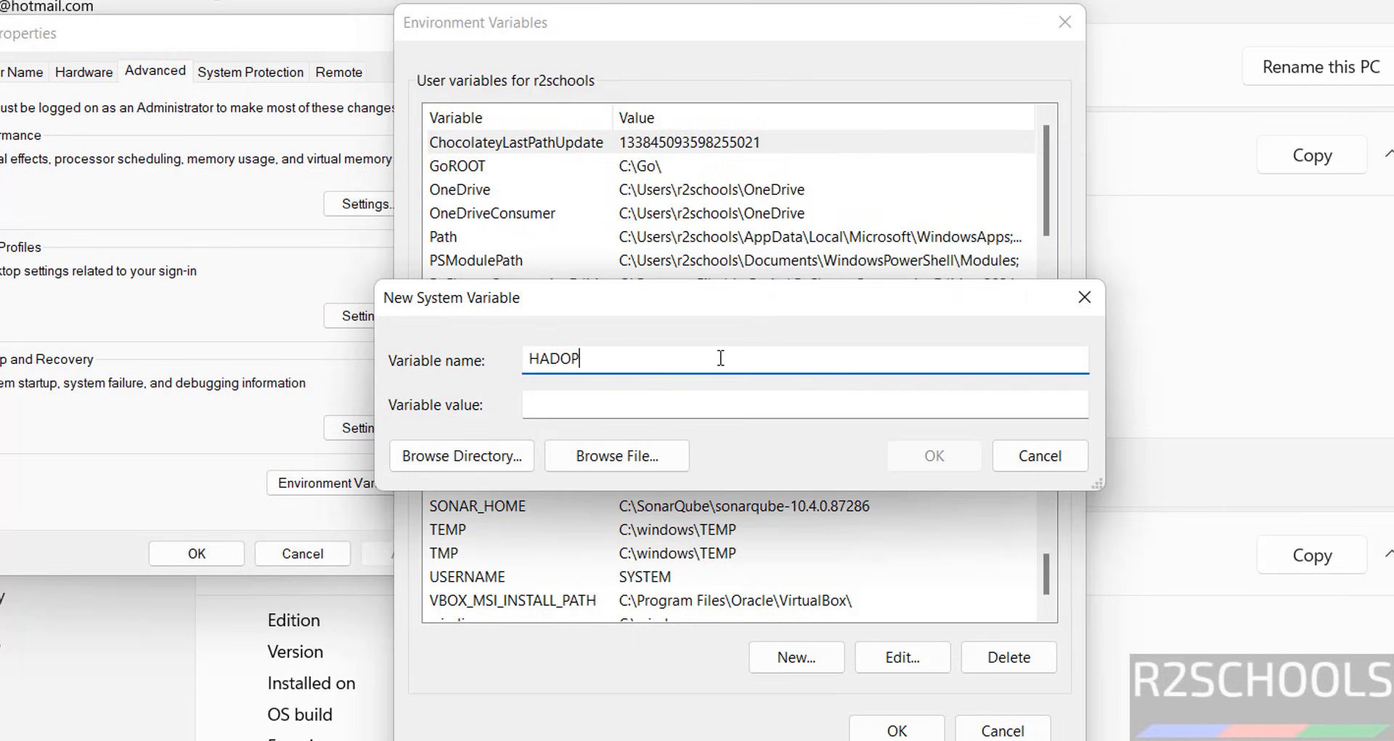
text(P)
key(BackSpace)
key(BackSpace)
text(OP_HOME)
Set the HADOOP_HOME value to the folder C:\hadoop and save the variable.
click(461, 458)
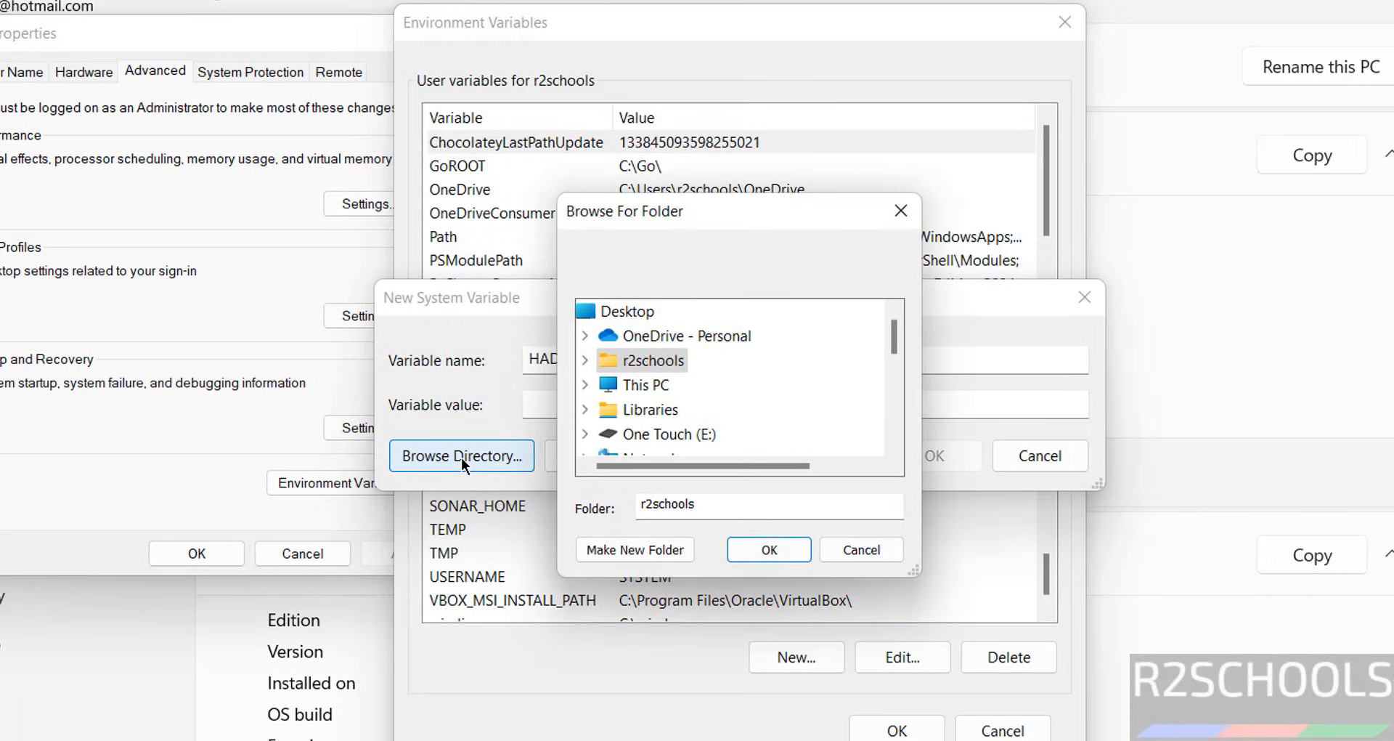
click(584, 385)
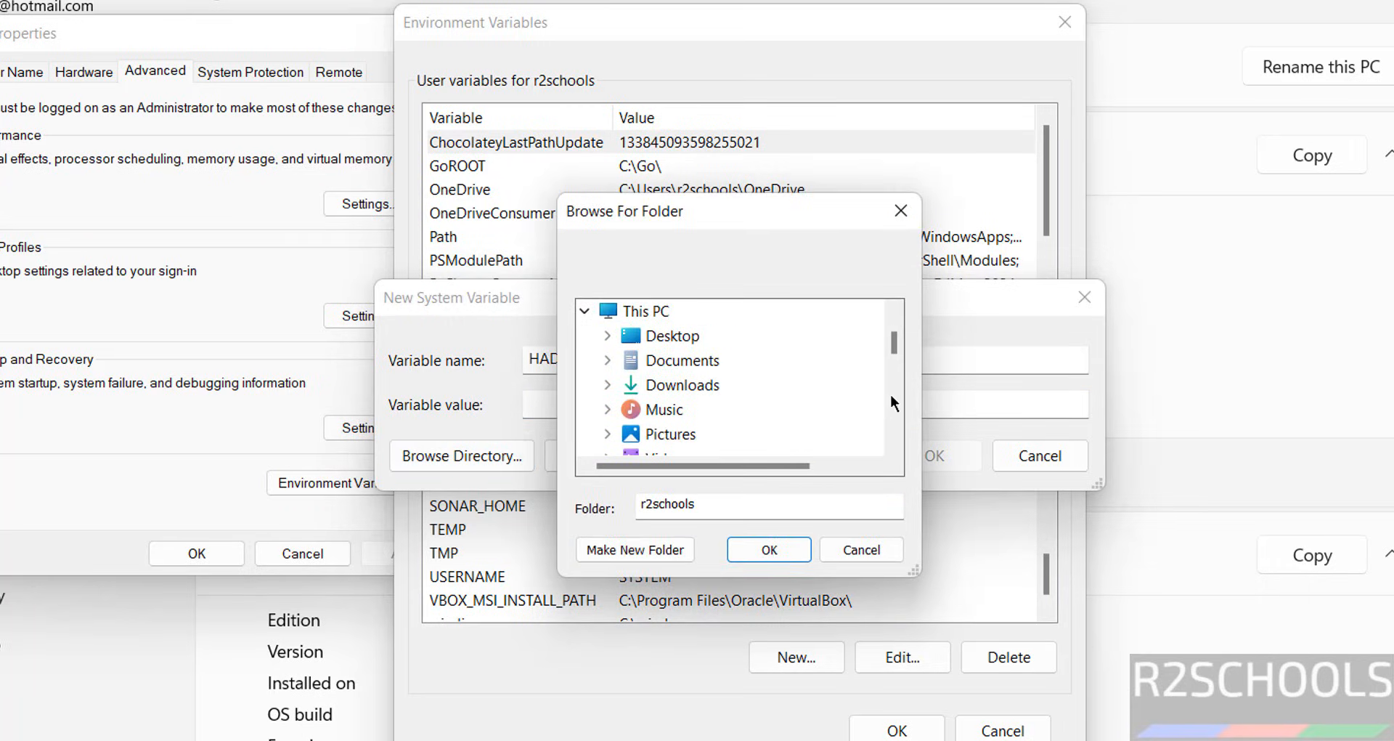
scroll(891, 392, down, 5)
click(617, 410)
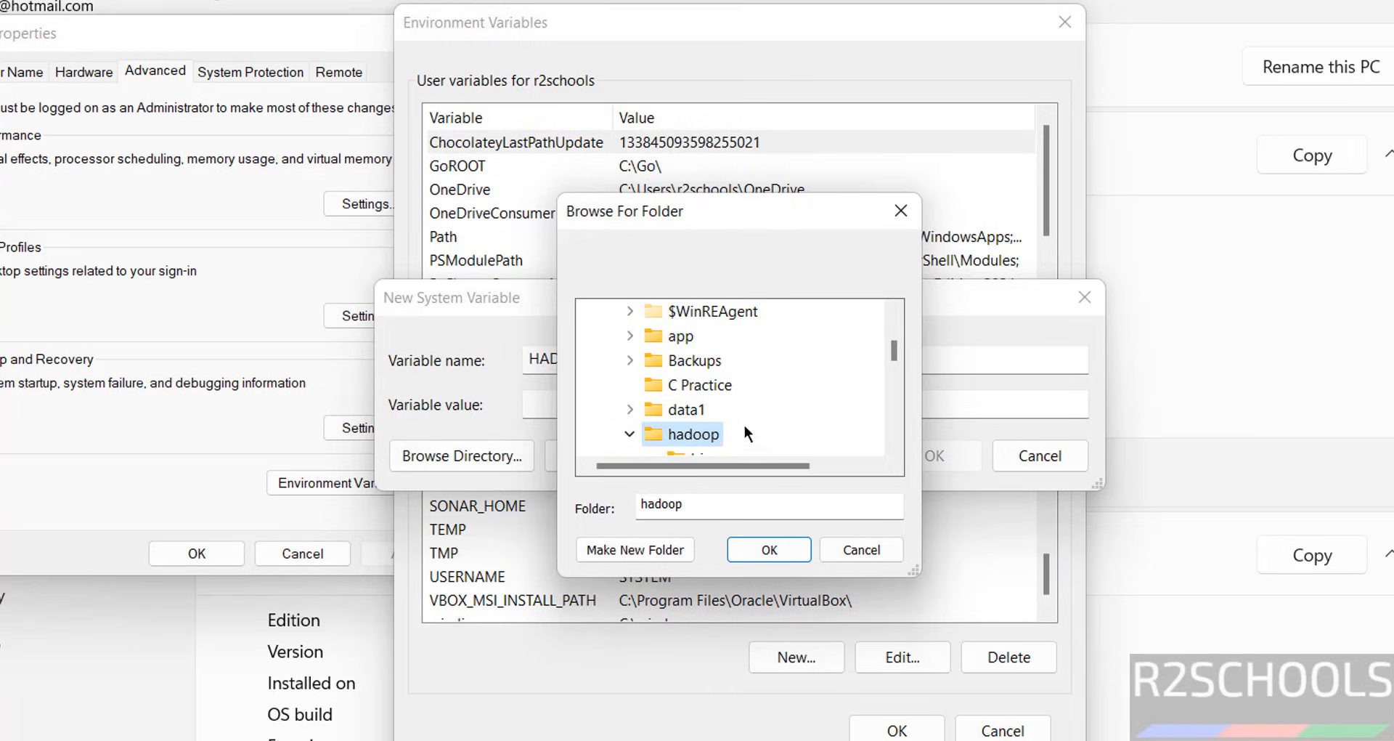
scroll(899, 421, down, 2)
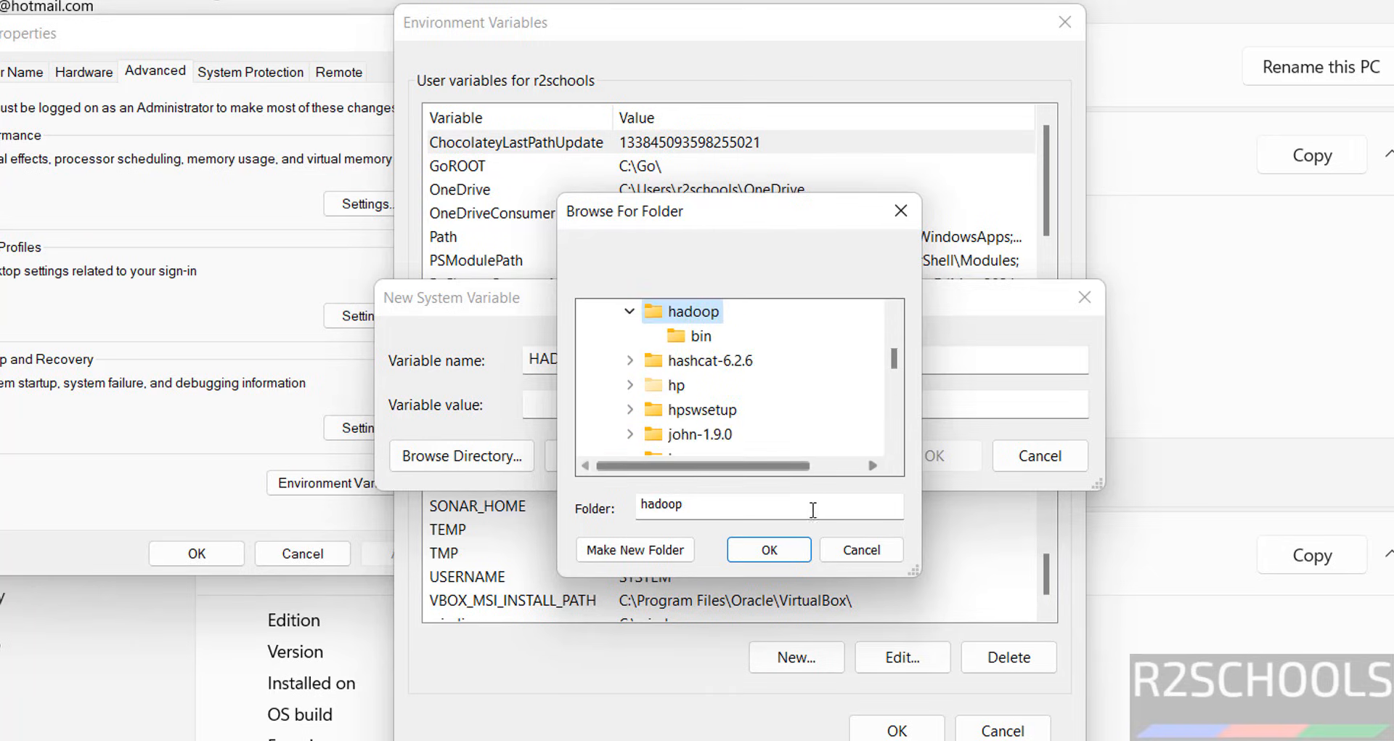
click(771, 548)
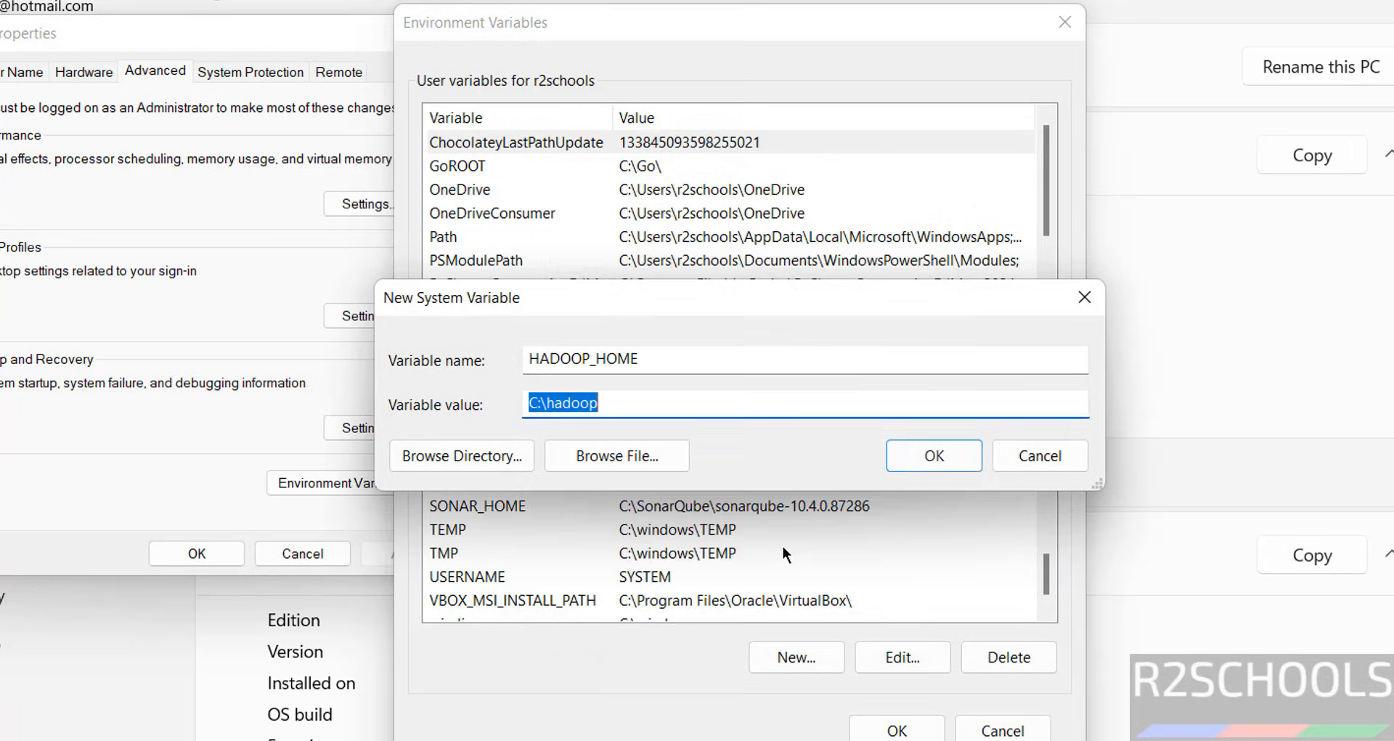
click(912, 456)
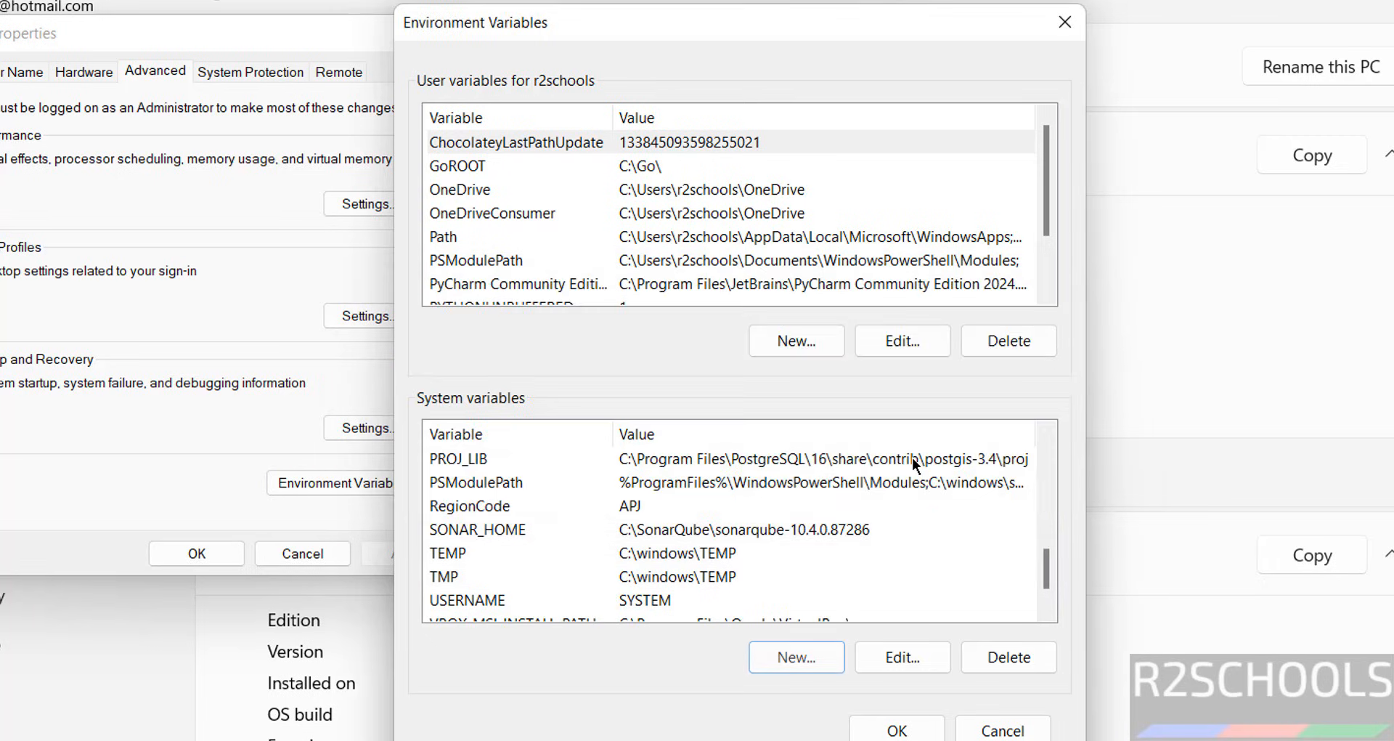
Start a new system variable and name it SPARK_HOME.
click(802, 661)
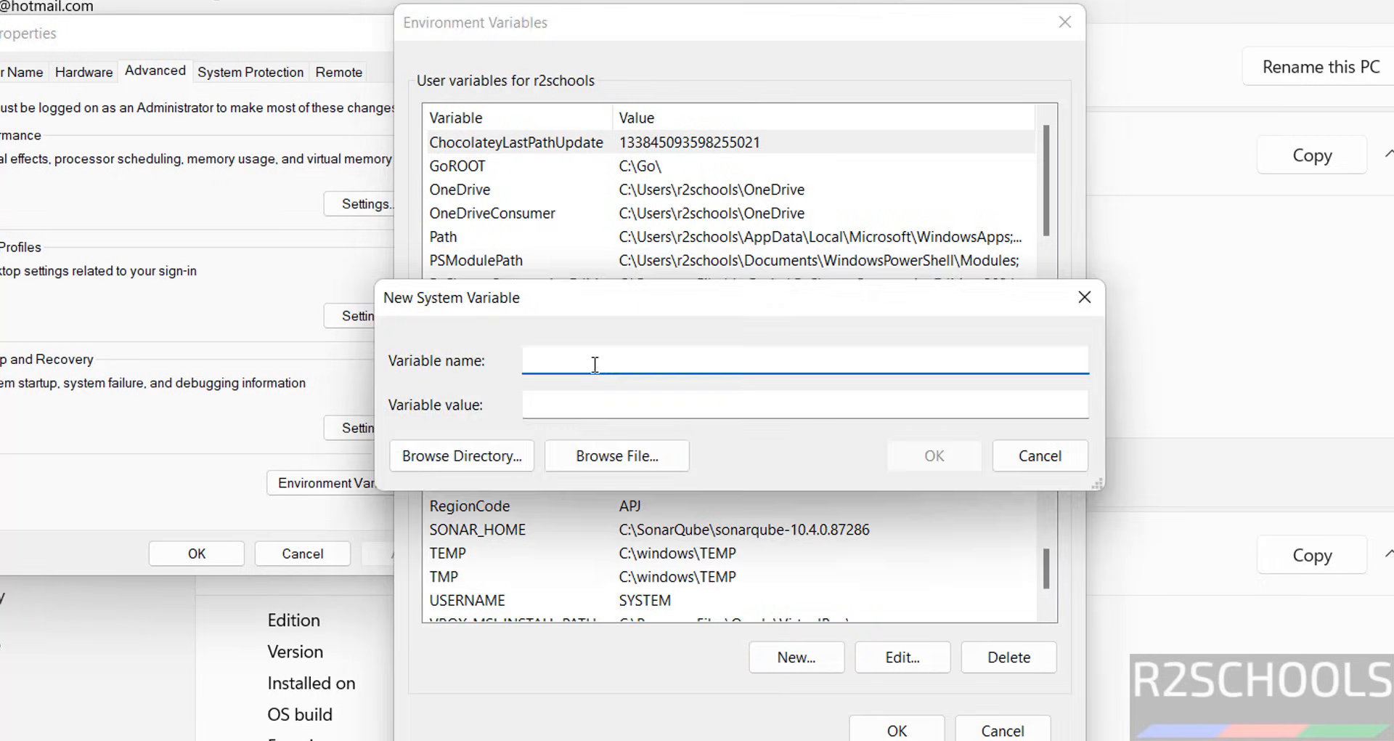
text(SPARK_HOME)
click(534, 402)
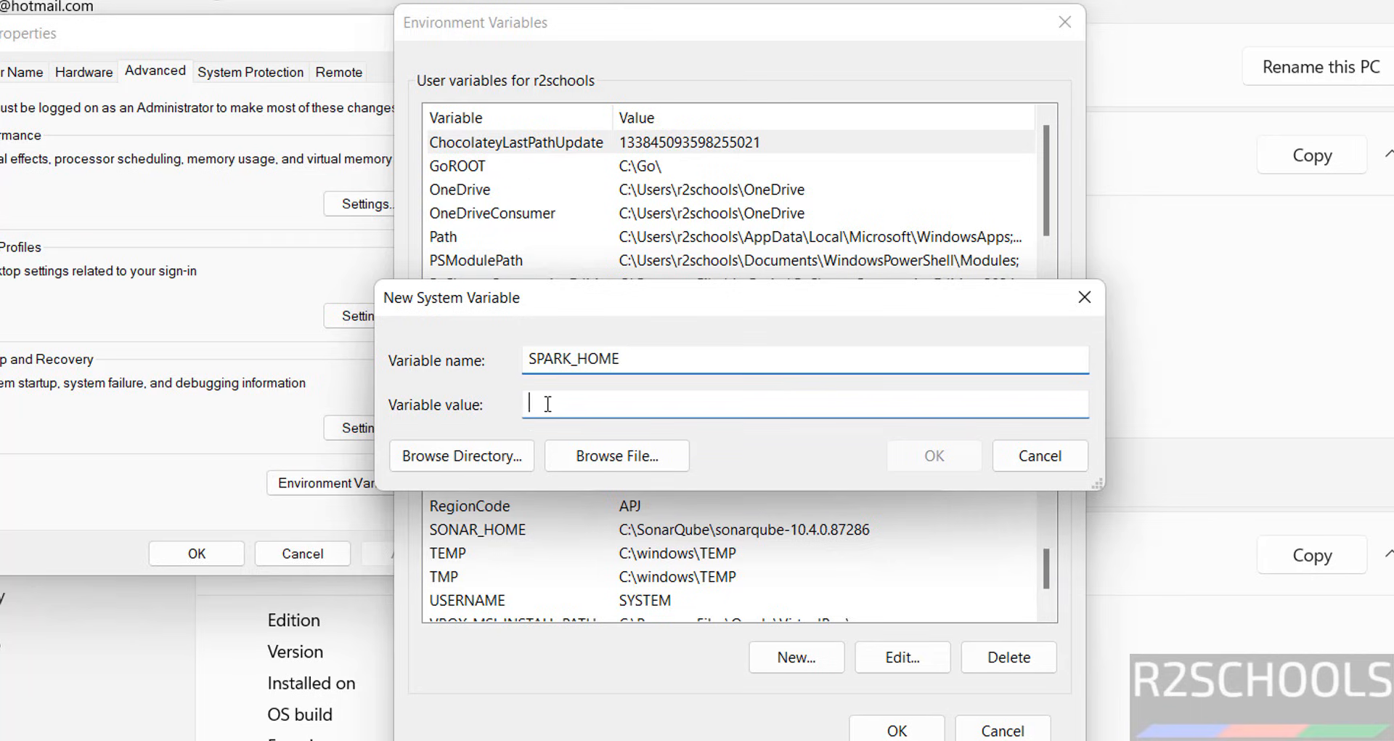
Set the SPARK_HOME value to the folder C:\spark and save the variable.
click(473, 458)
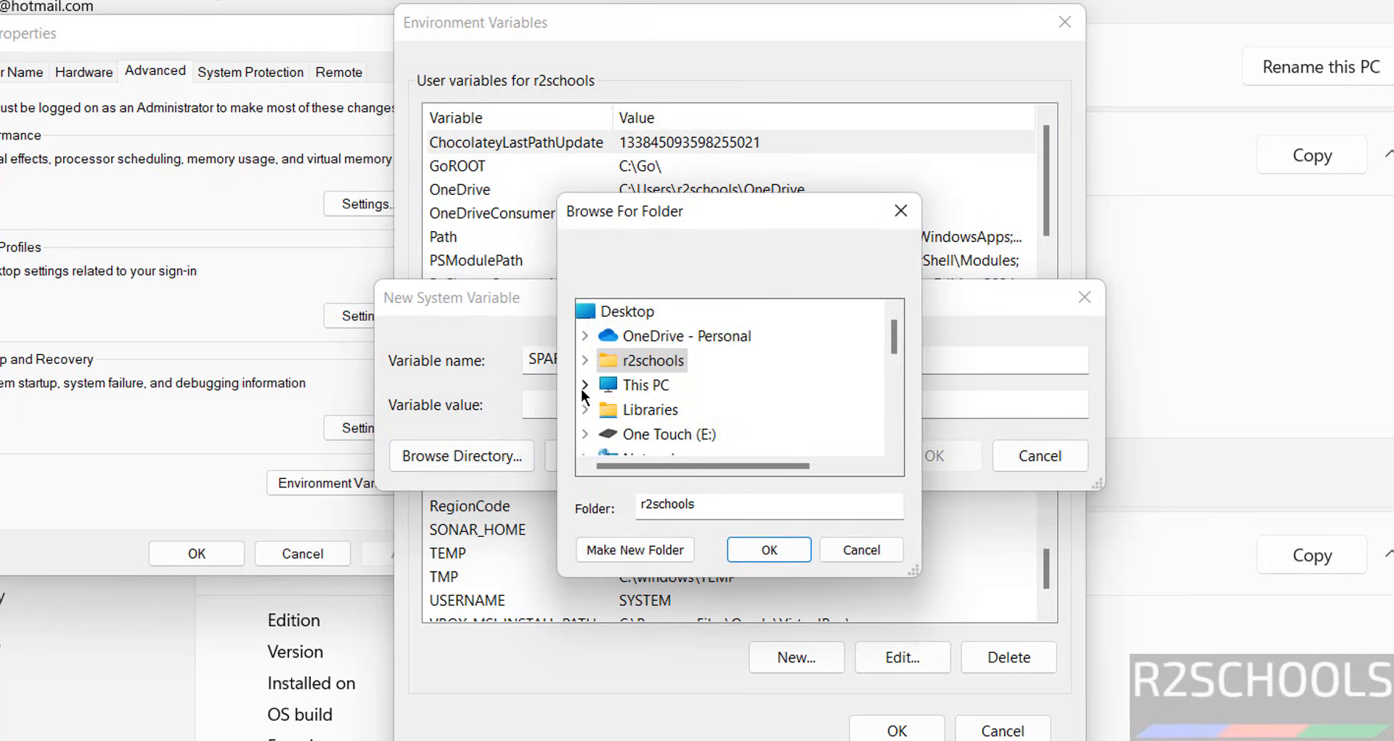
click(892, 389)
double_click(689, 361)
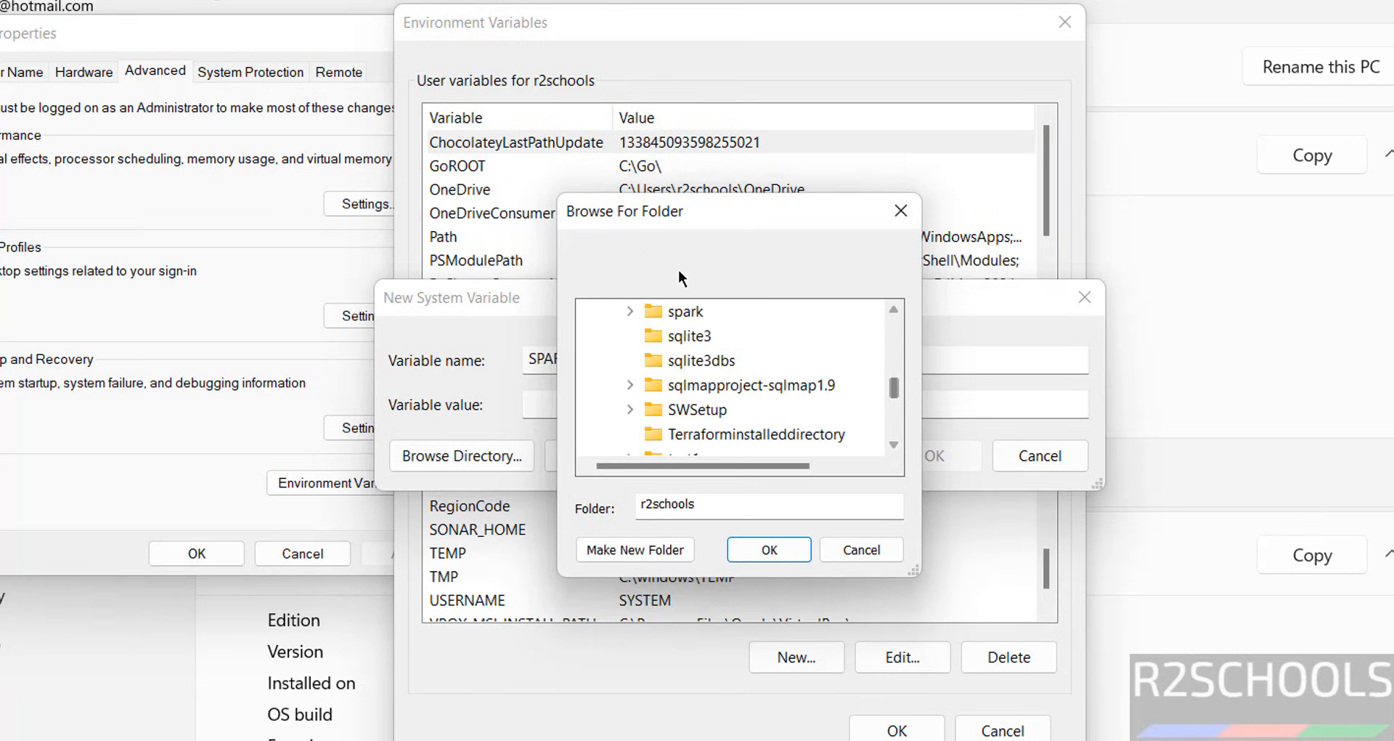
double_click(679, 312)
click(795, 551)
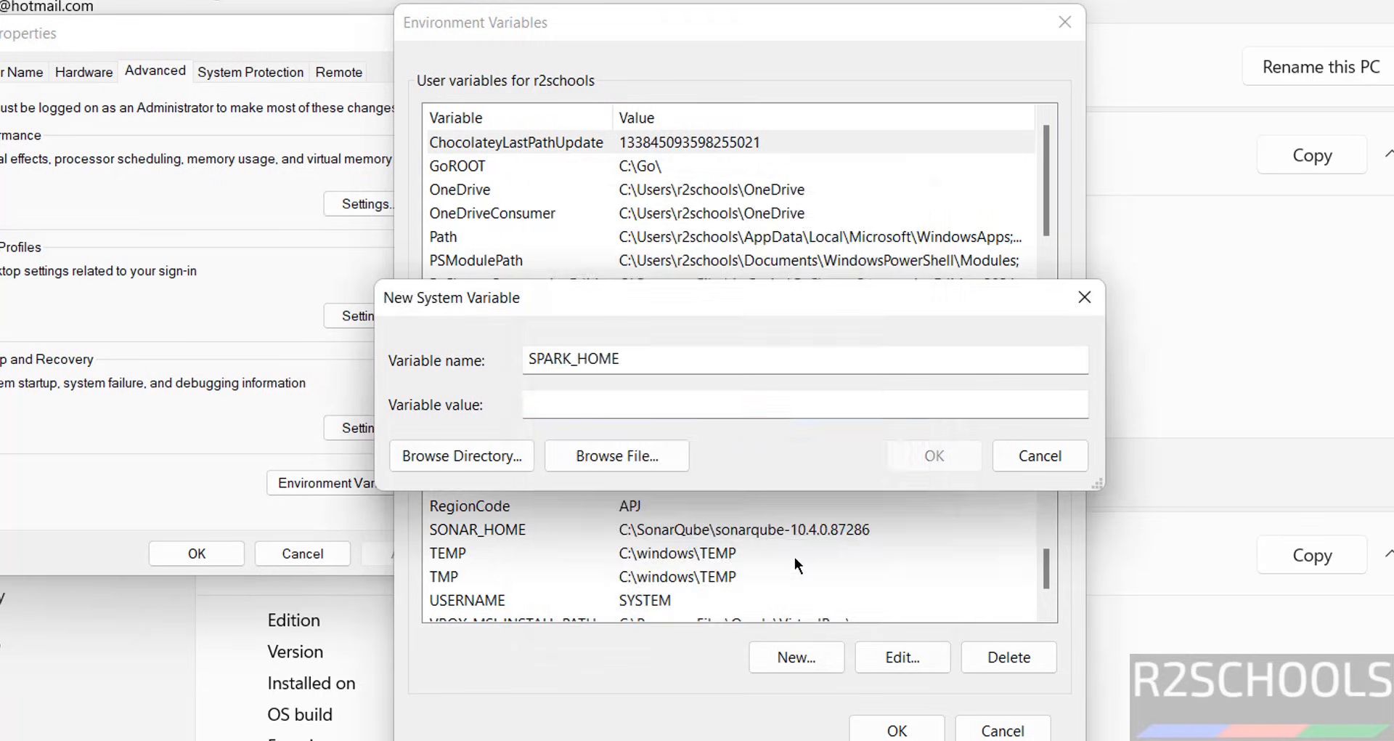
click(959, 463)
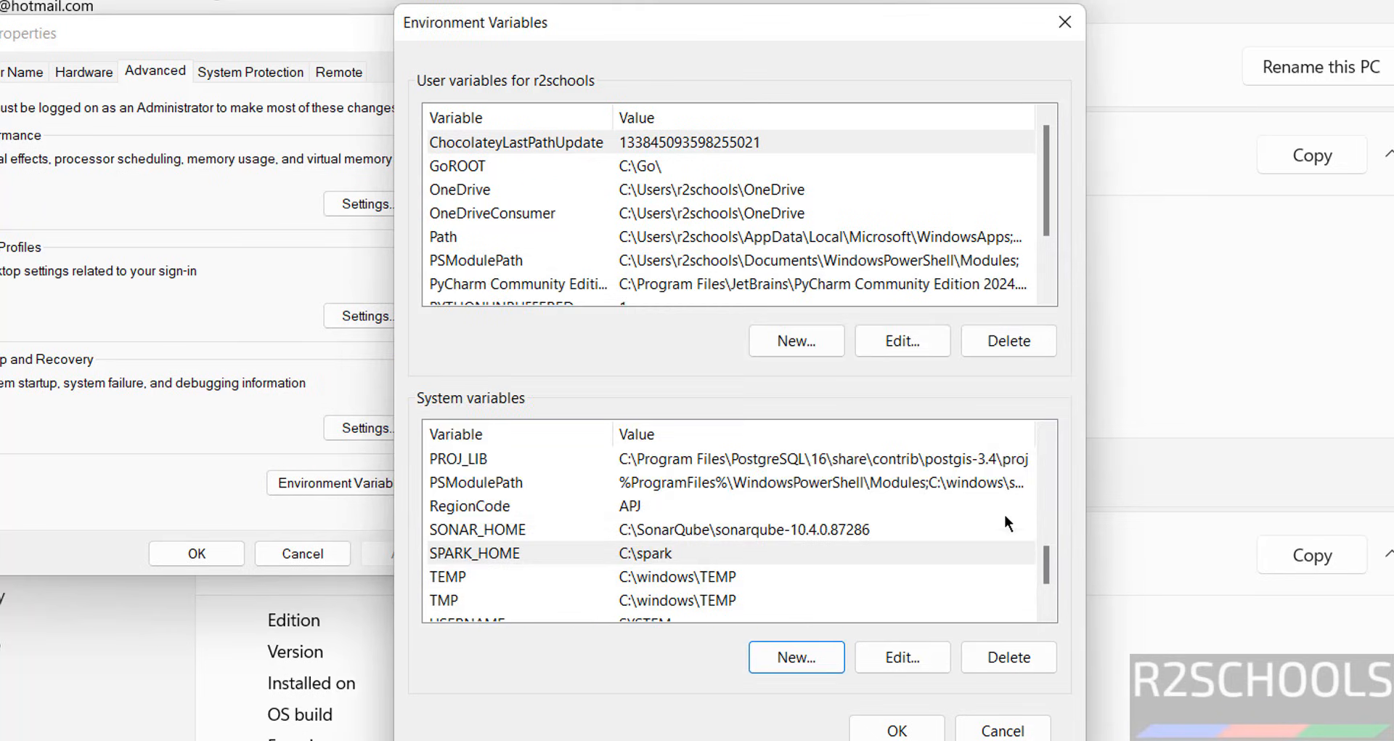
Open the system Path variable for editing and add the entry %JAVA_HOME%\bin.
drag(1049, 556, 1079, 490)
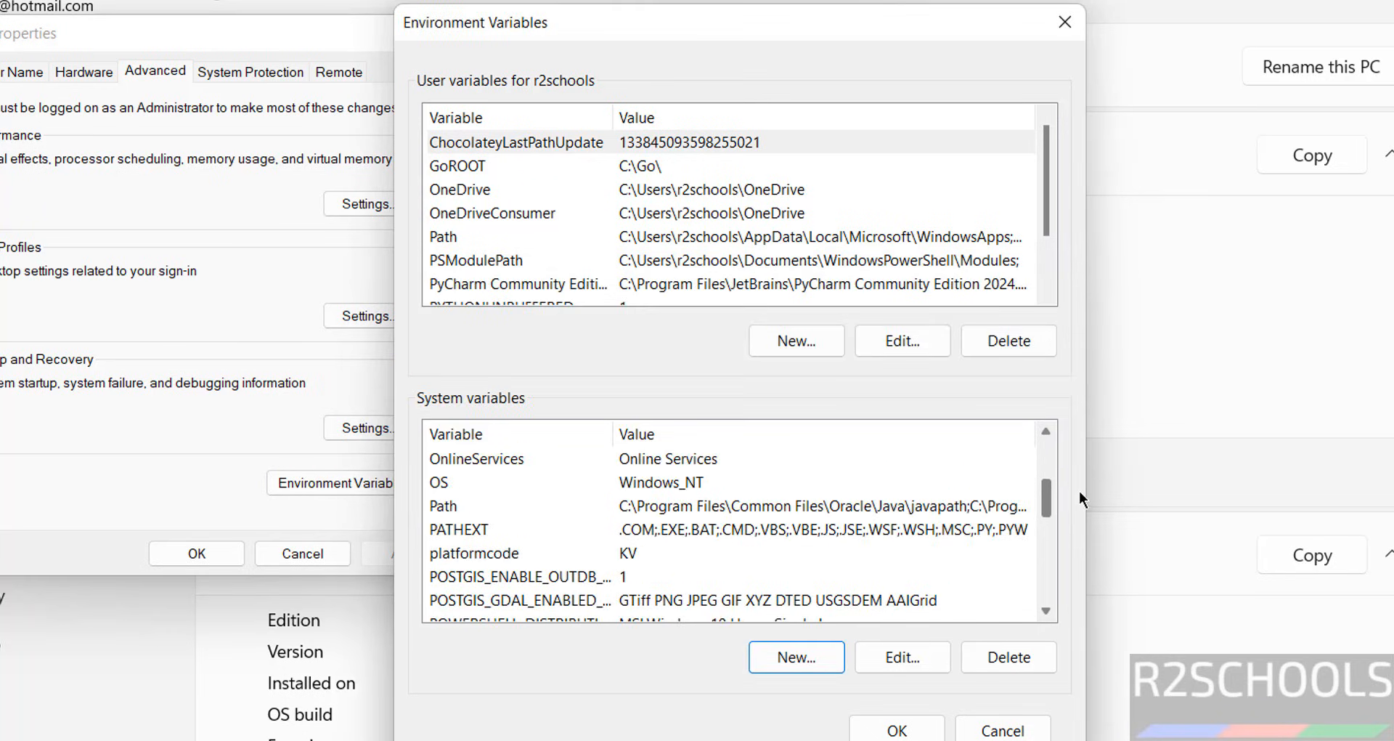
click(787, 508)
click(882, 652)
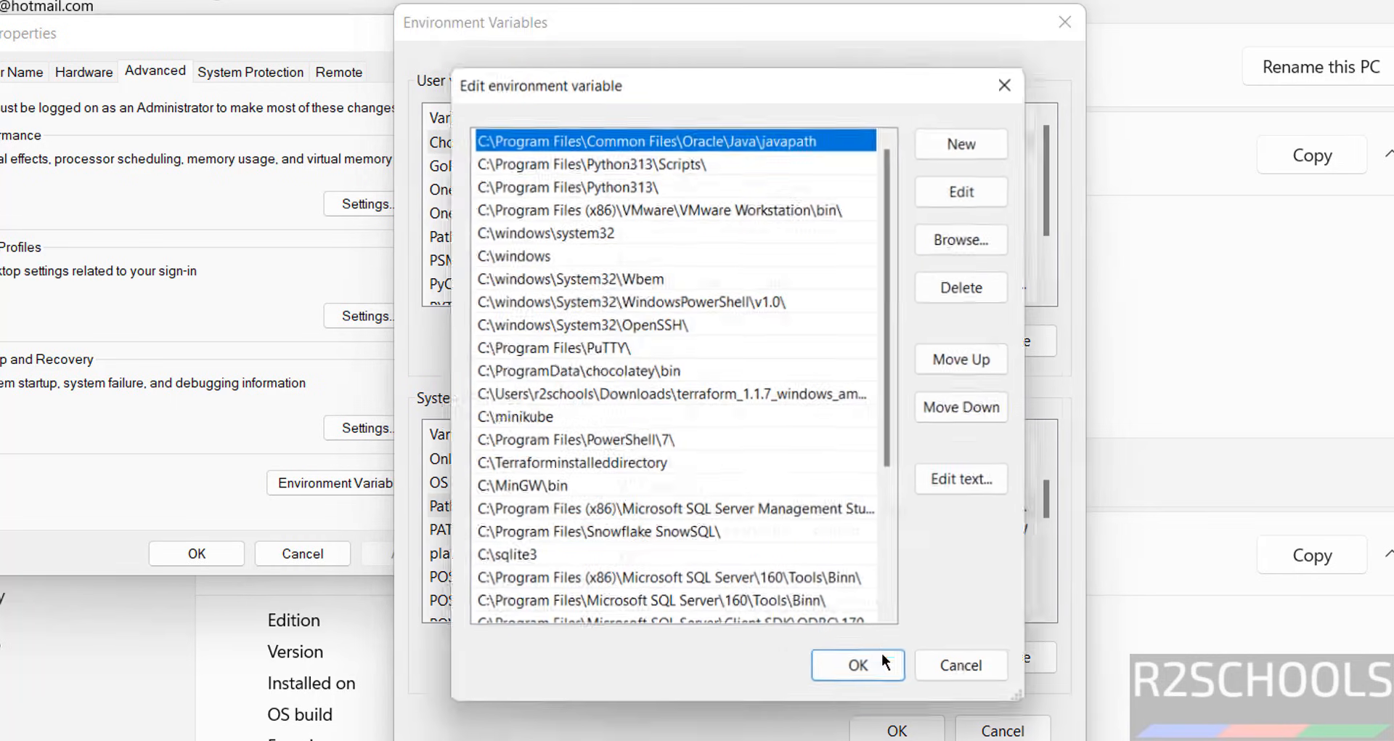
drag(892, 173, 892, 441)
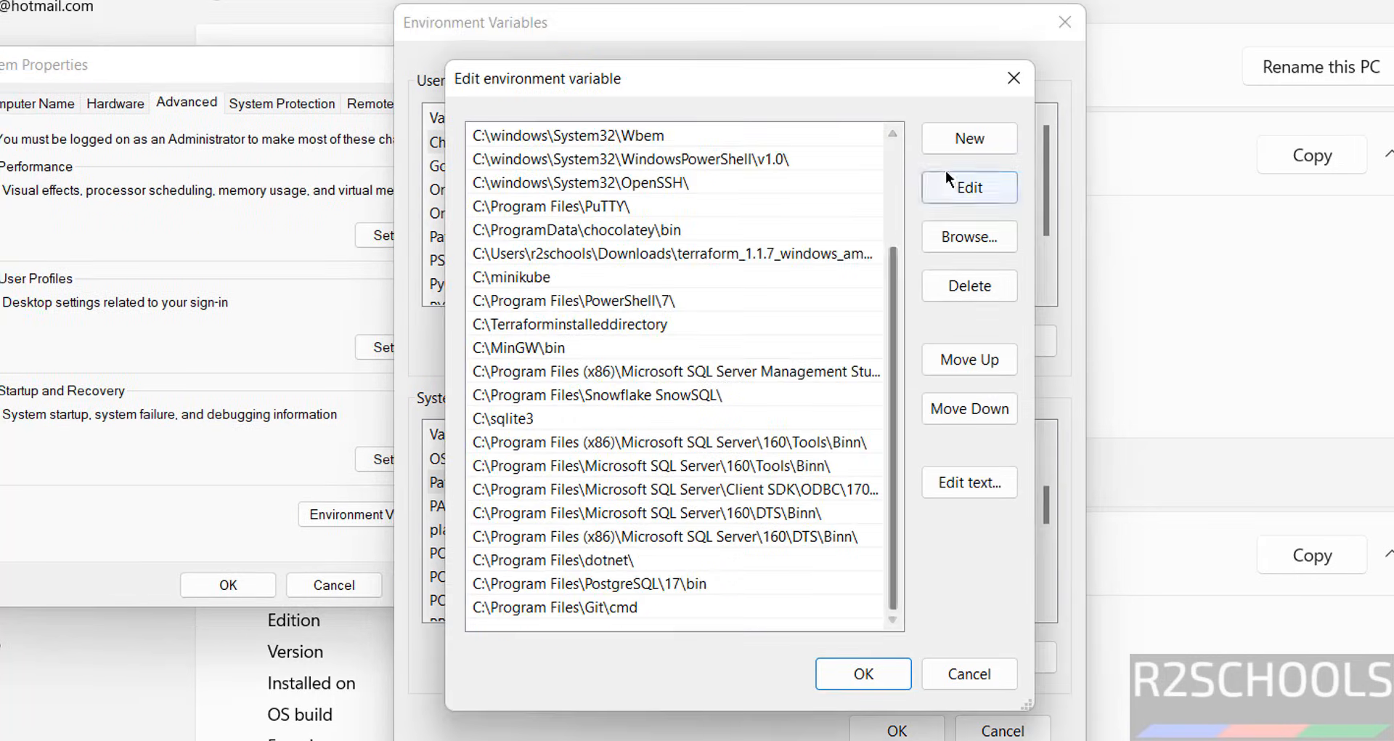
click(969, 140)
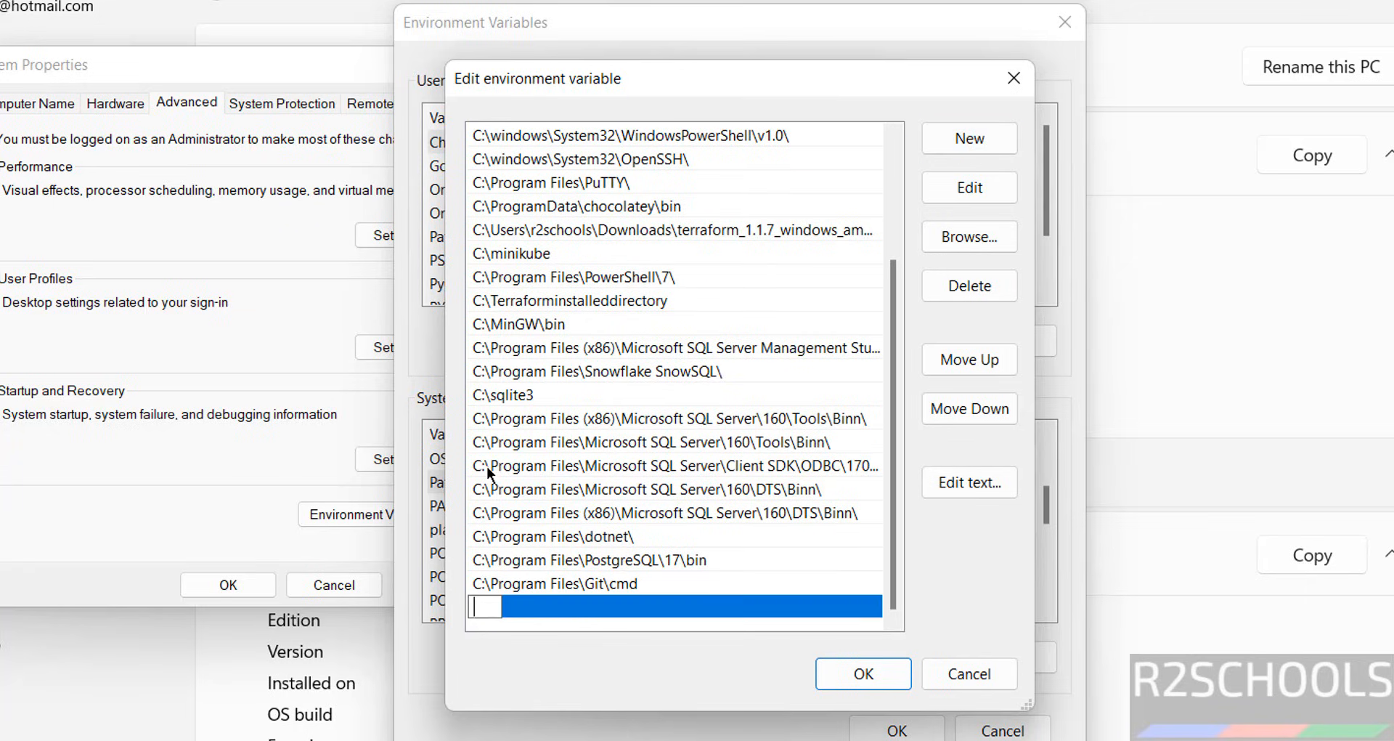
text(%JAVA_HOME)
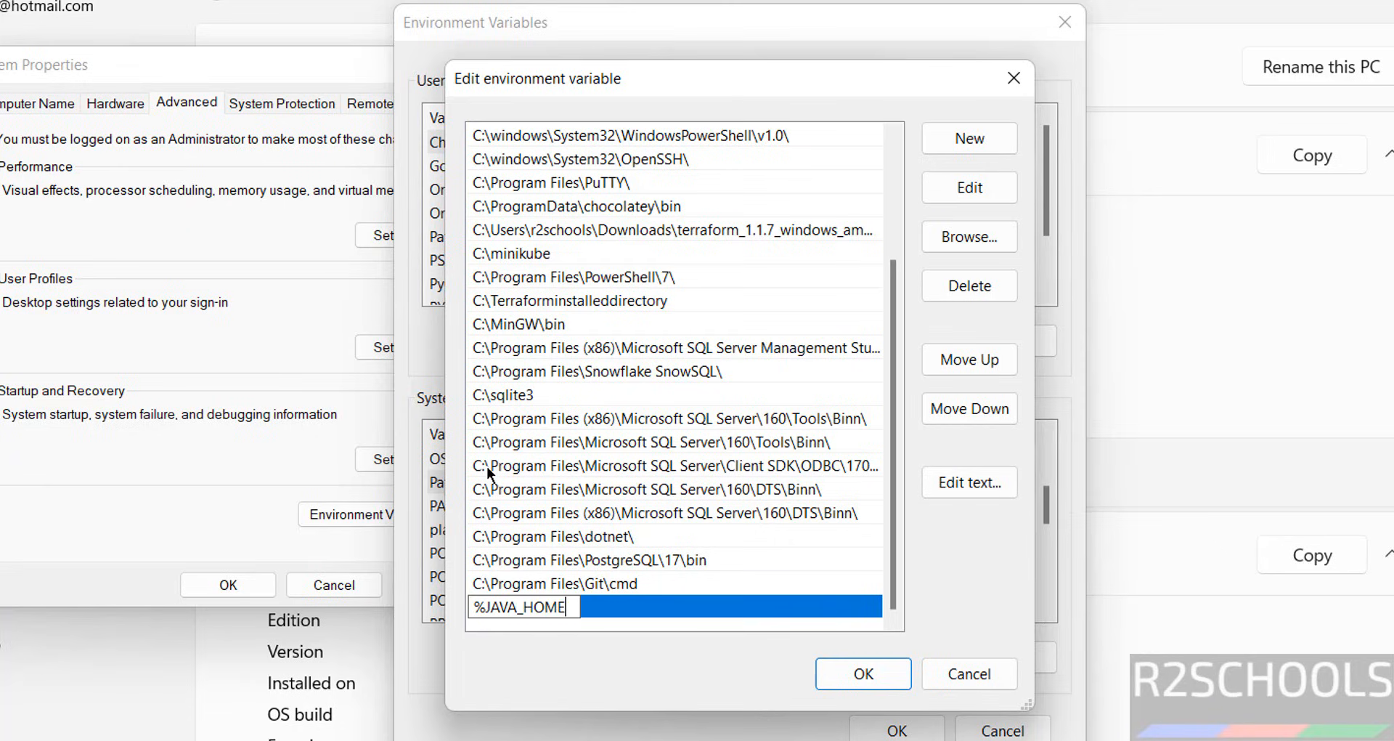
text(%\bin)
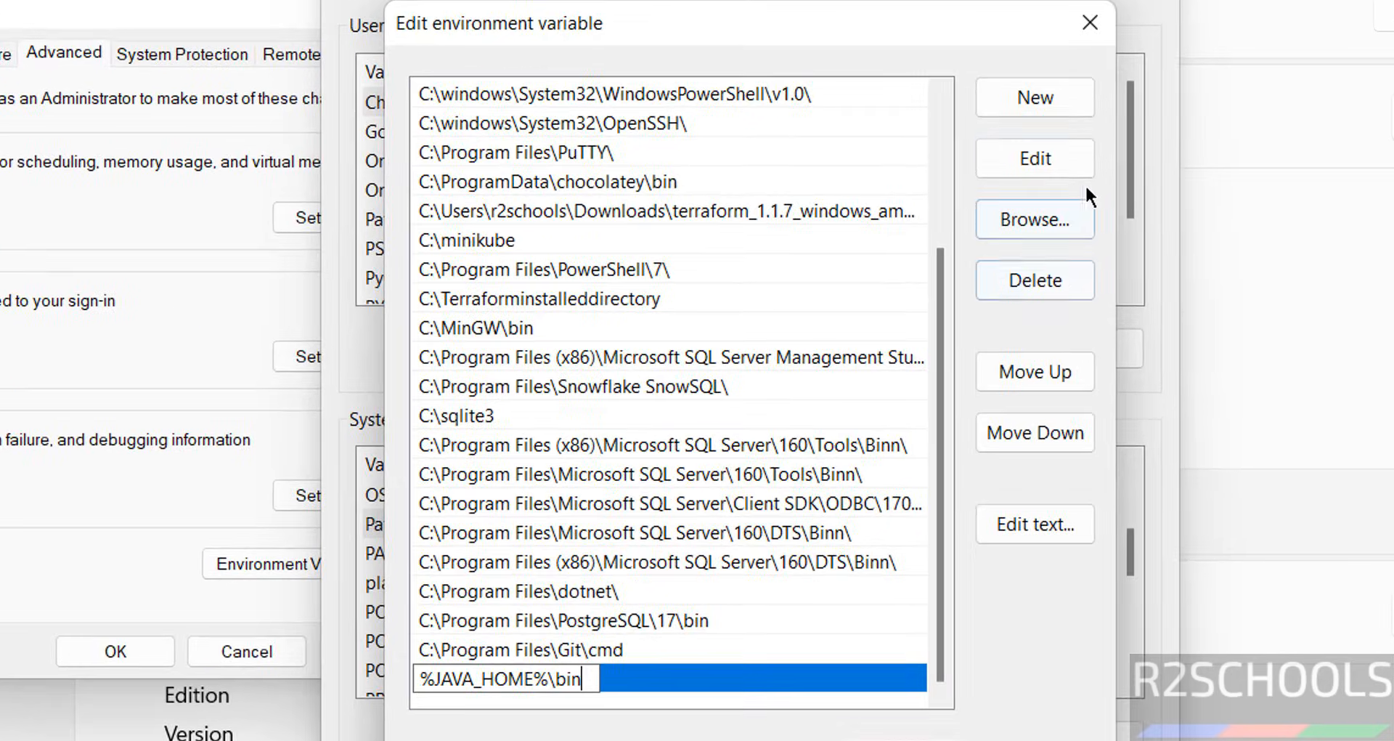
Add the entry %SPARK_HOME%\bin to the system Path variable.
click(1051, 102)
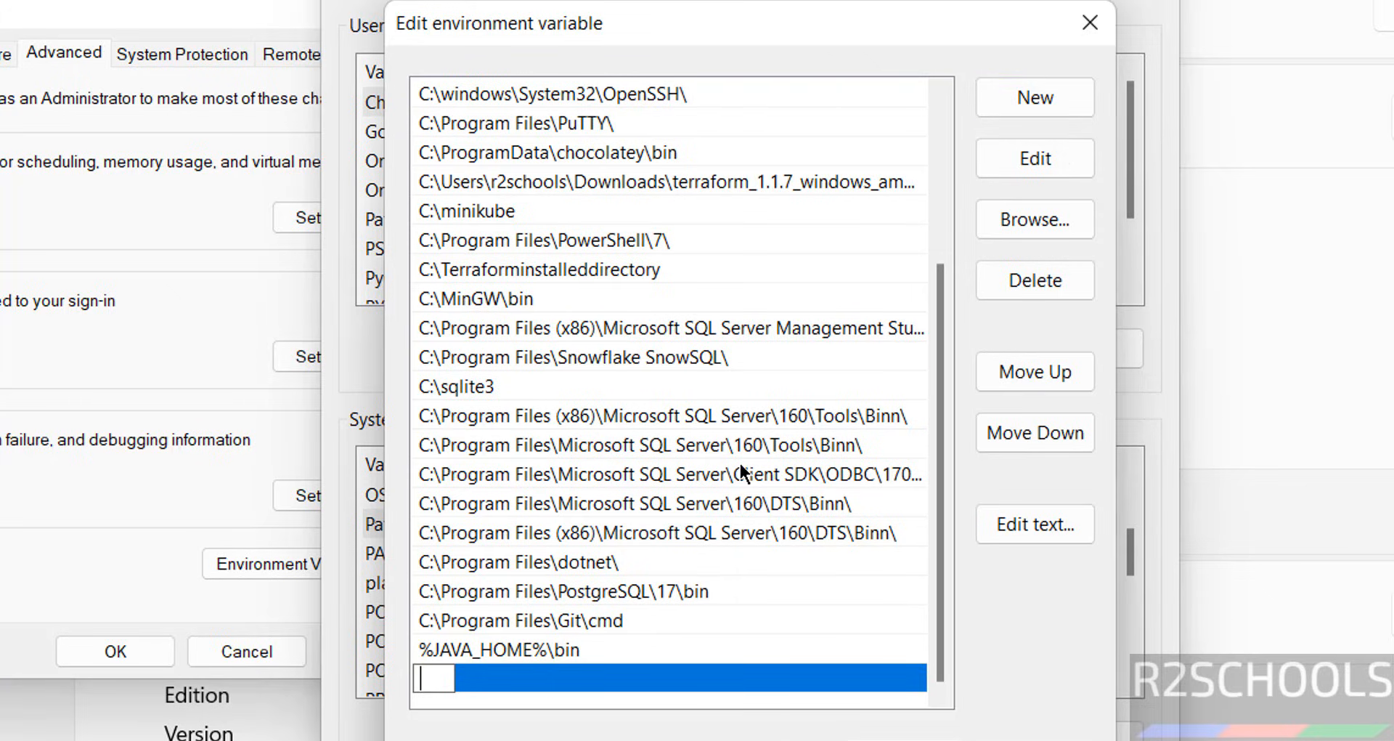
text(%SPARK_HOME)
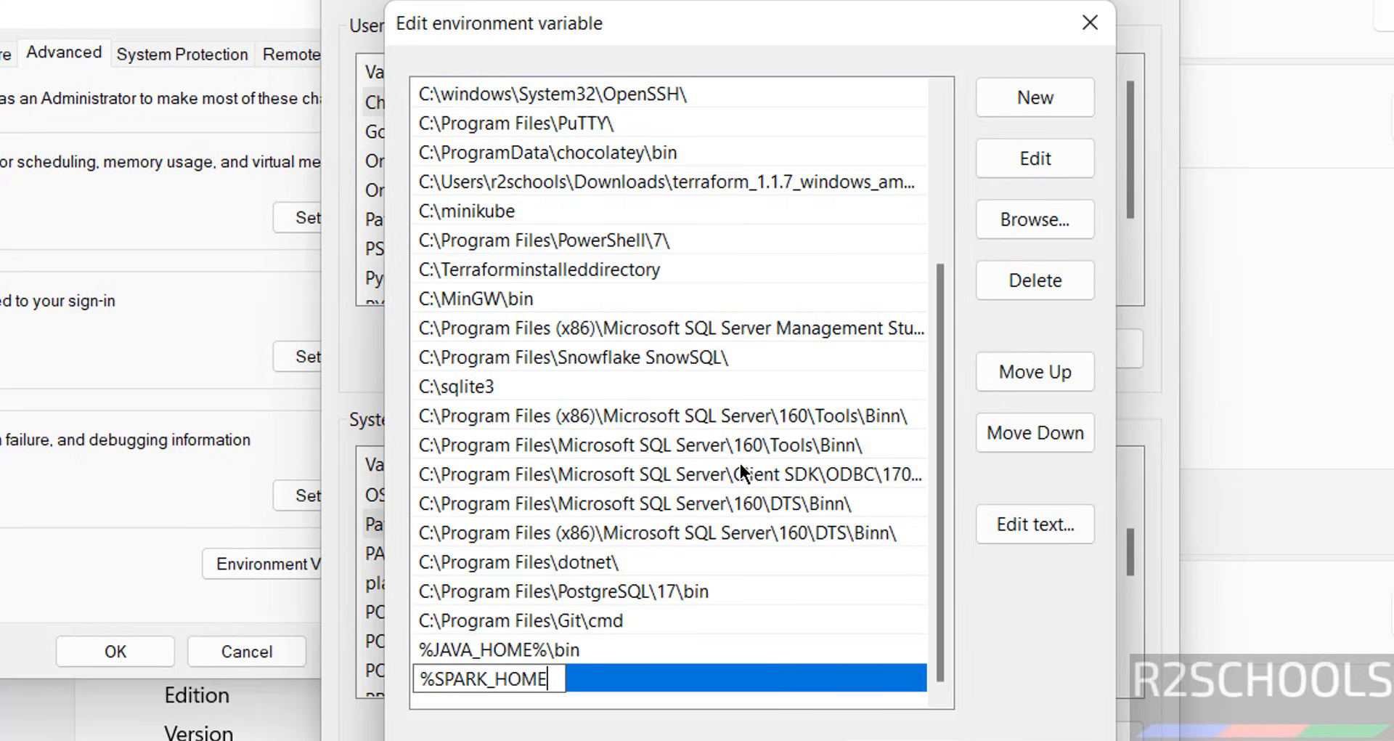
text(%\bin)
key(Return)
Add the entry %HADOOP_HOME%\bin to the system Path variable.
text(%)
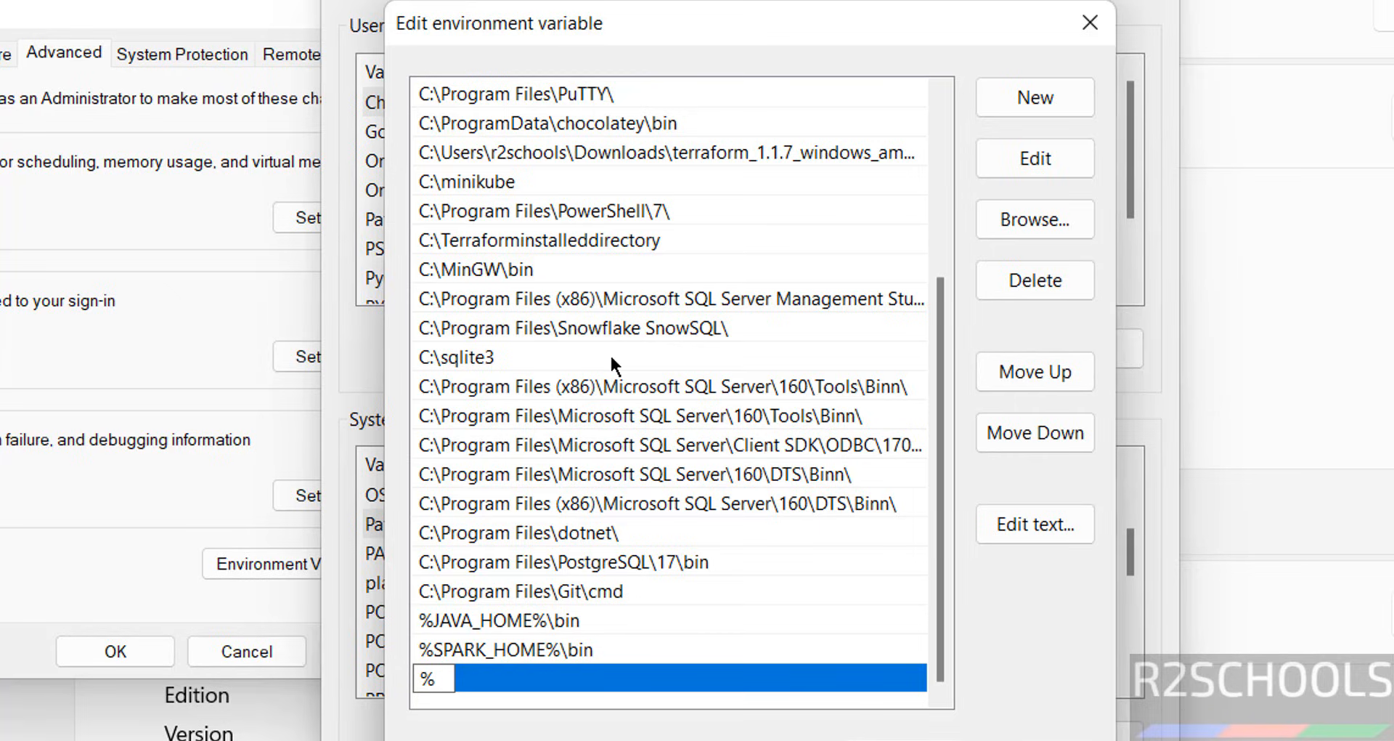
text(HADOOP)
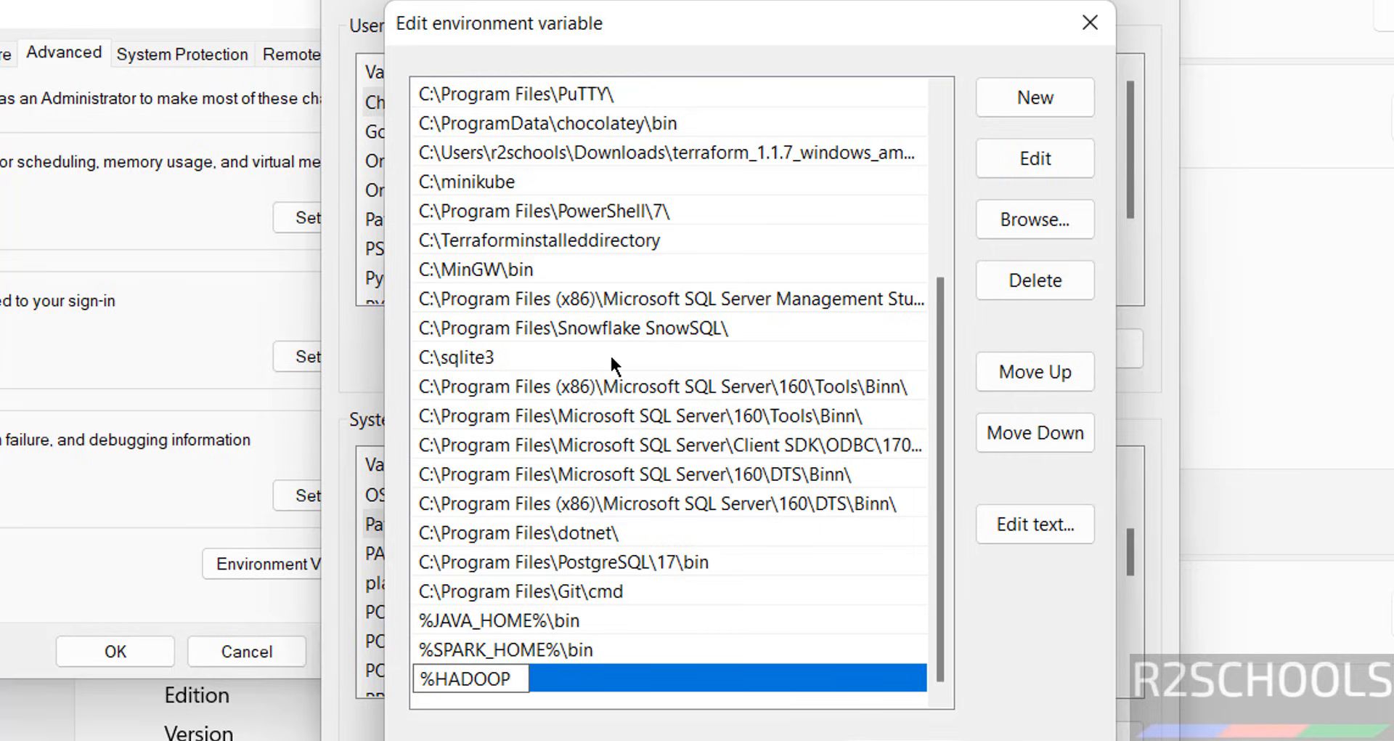
text(_HOME)
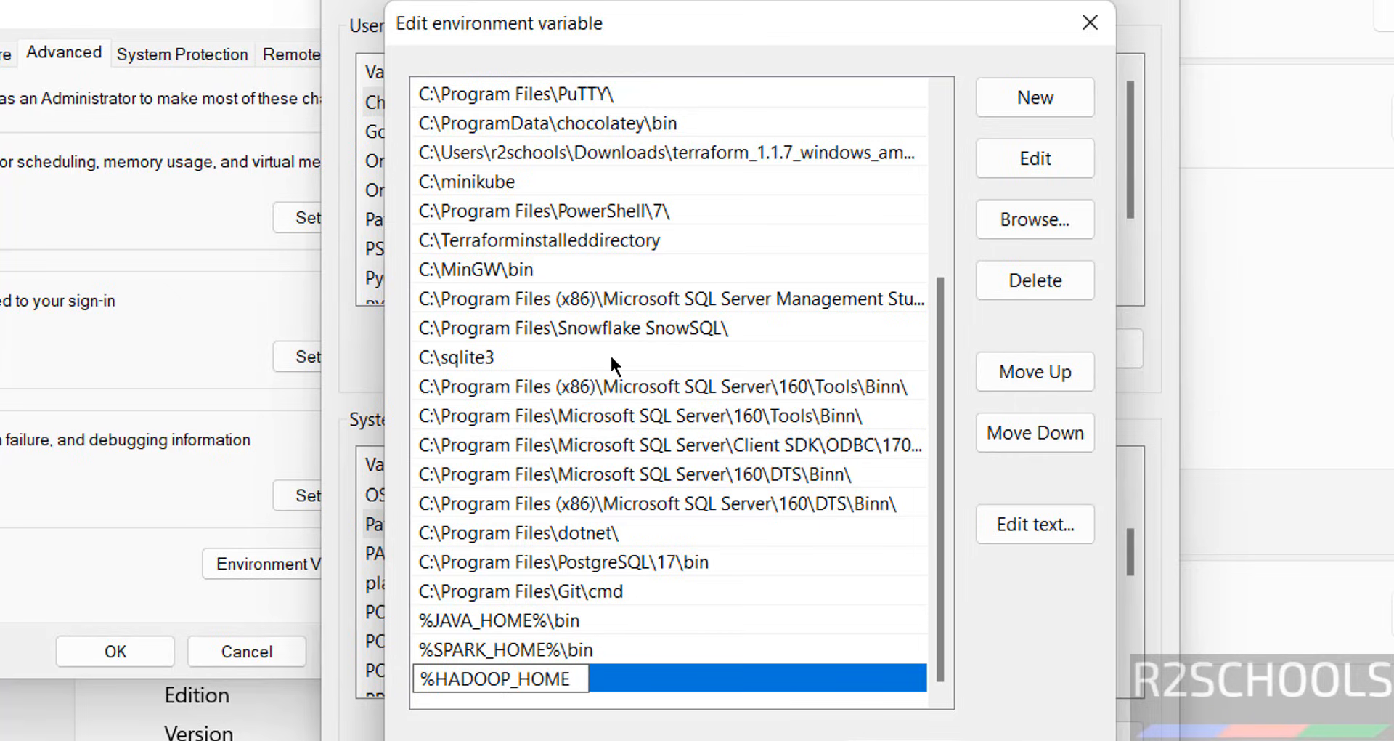
text(^)
key(BackSpace)
text(%\bin)
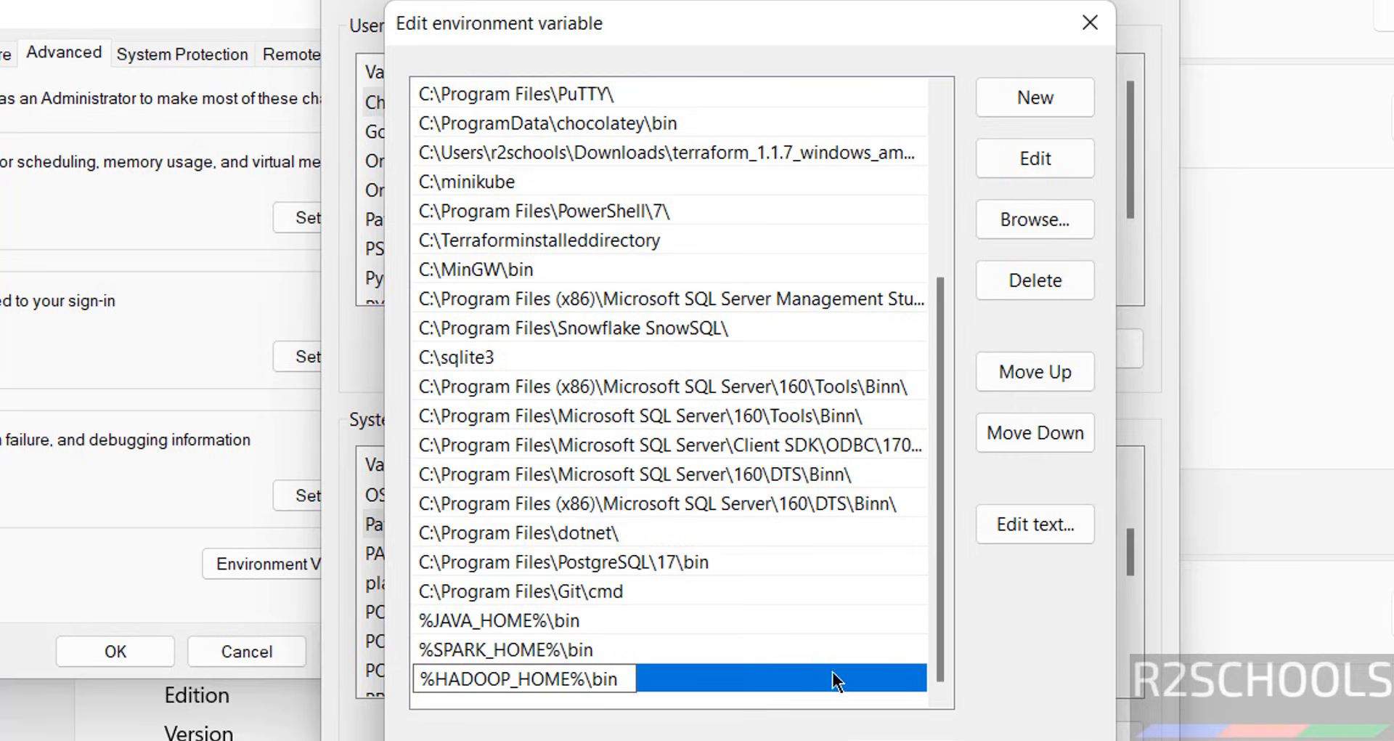
Save the edited Path variable and apply all environment variable changes, closing System Properties.
key(Return)
key(Return)
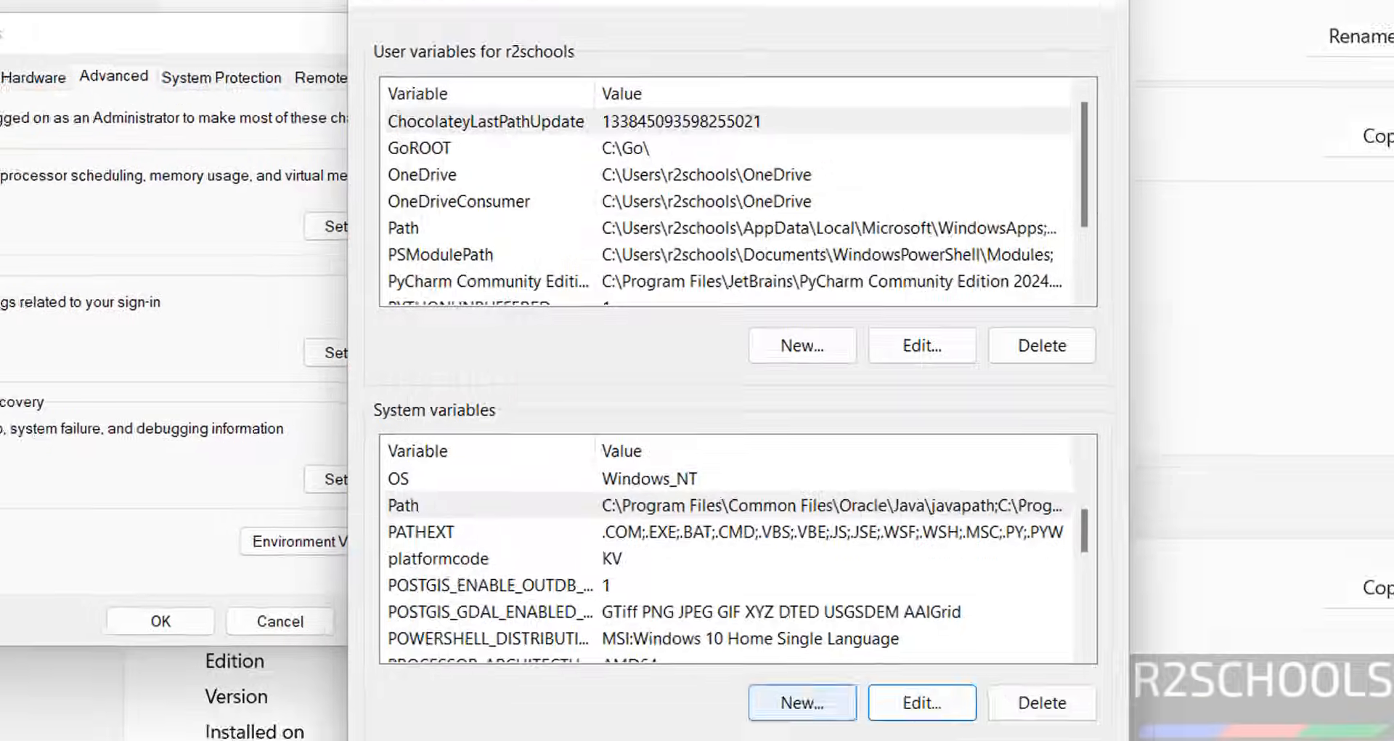
click(815, 631)
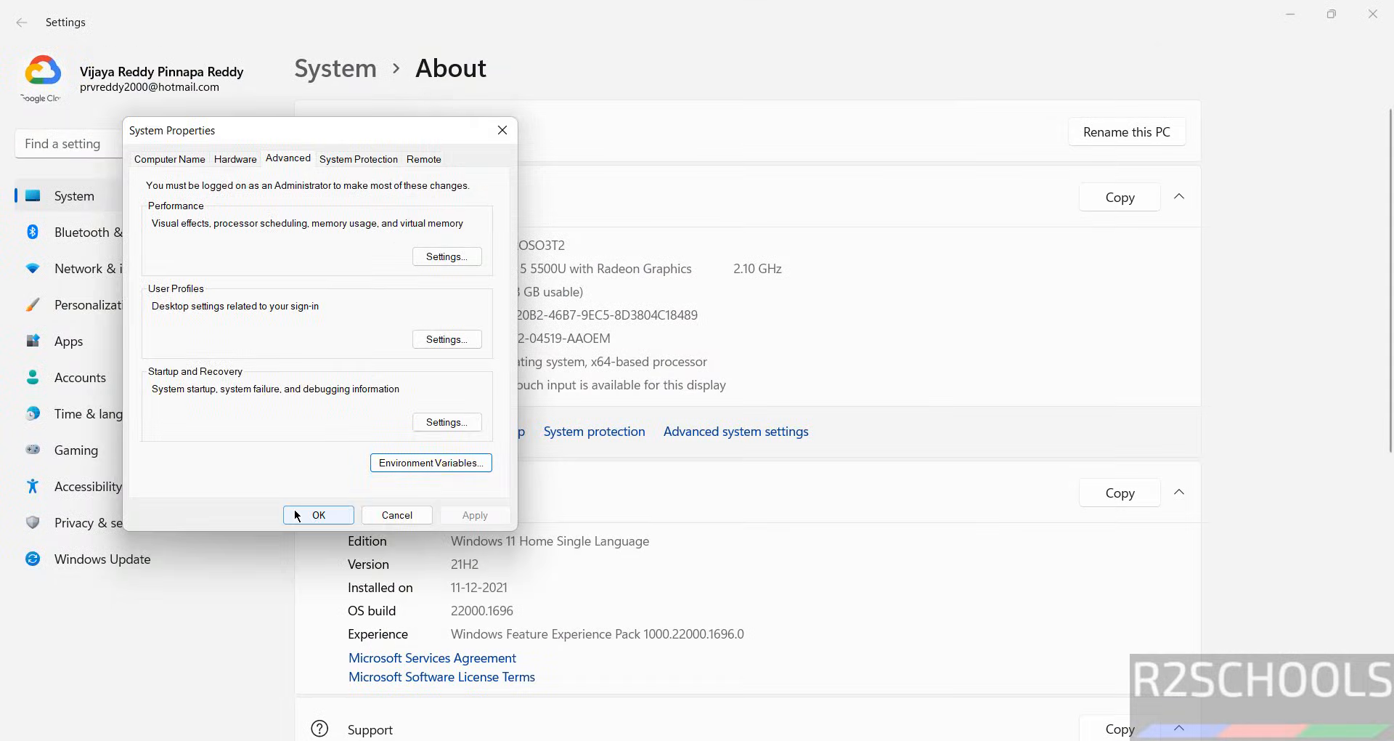
click(312, 515)
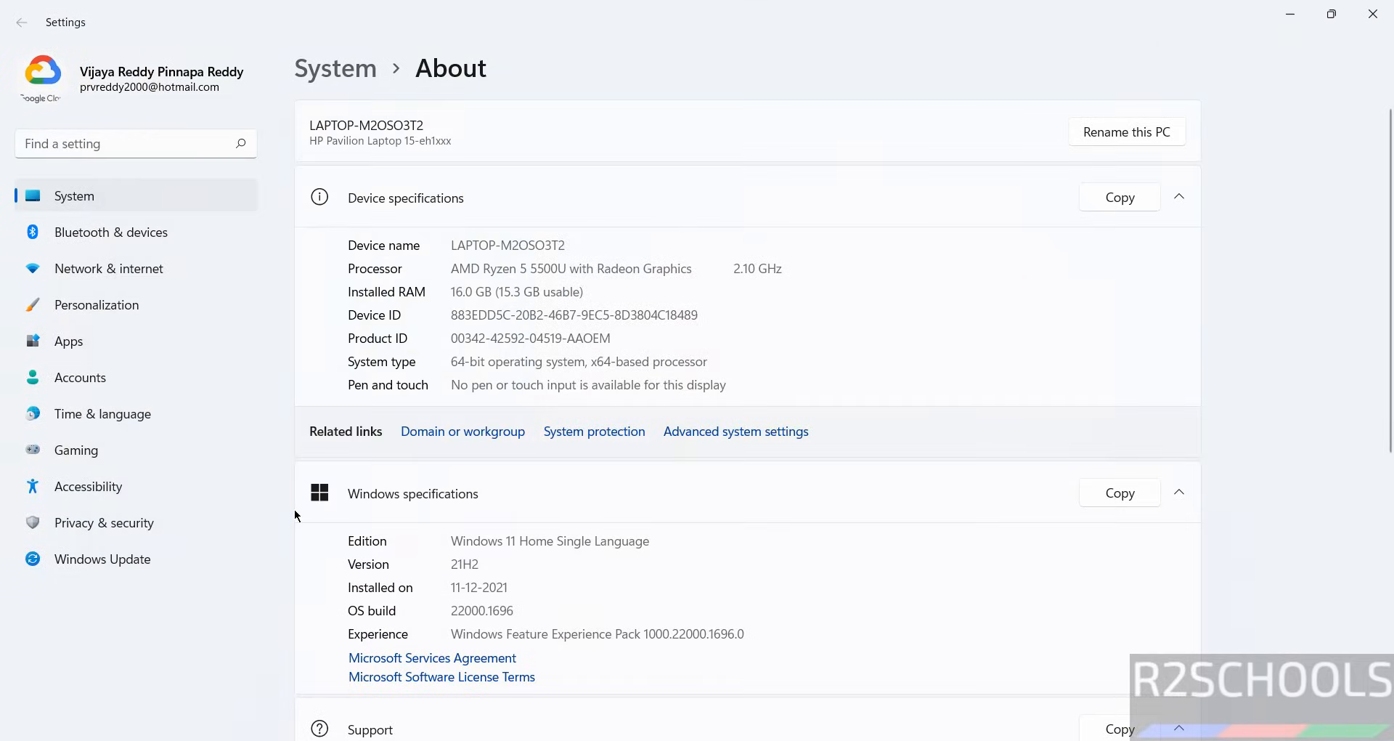
Close the old Command Prompt session and open a fresh Command Prompt.
click(982, 739)
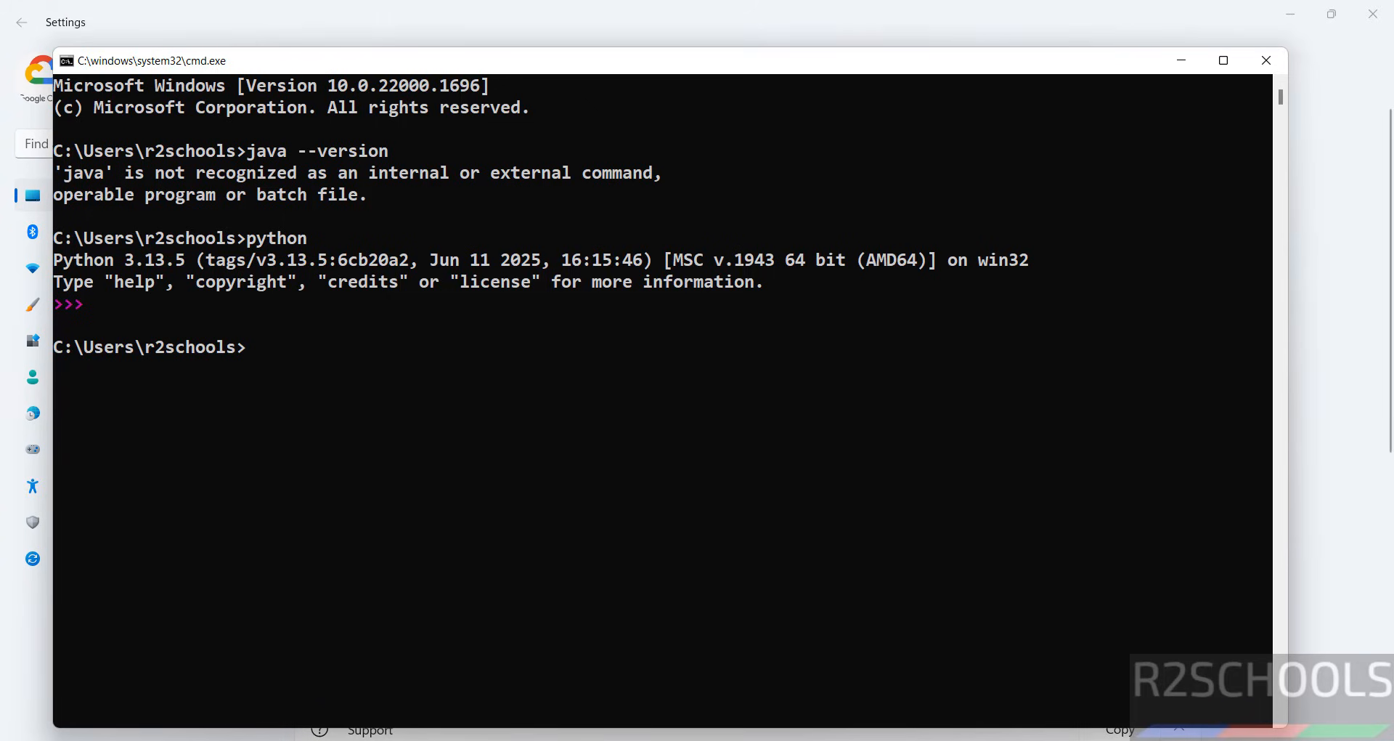
click(1266, 61)
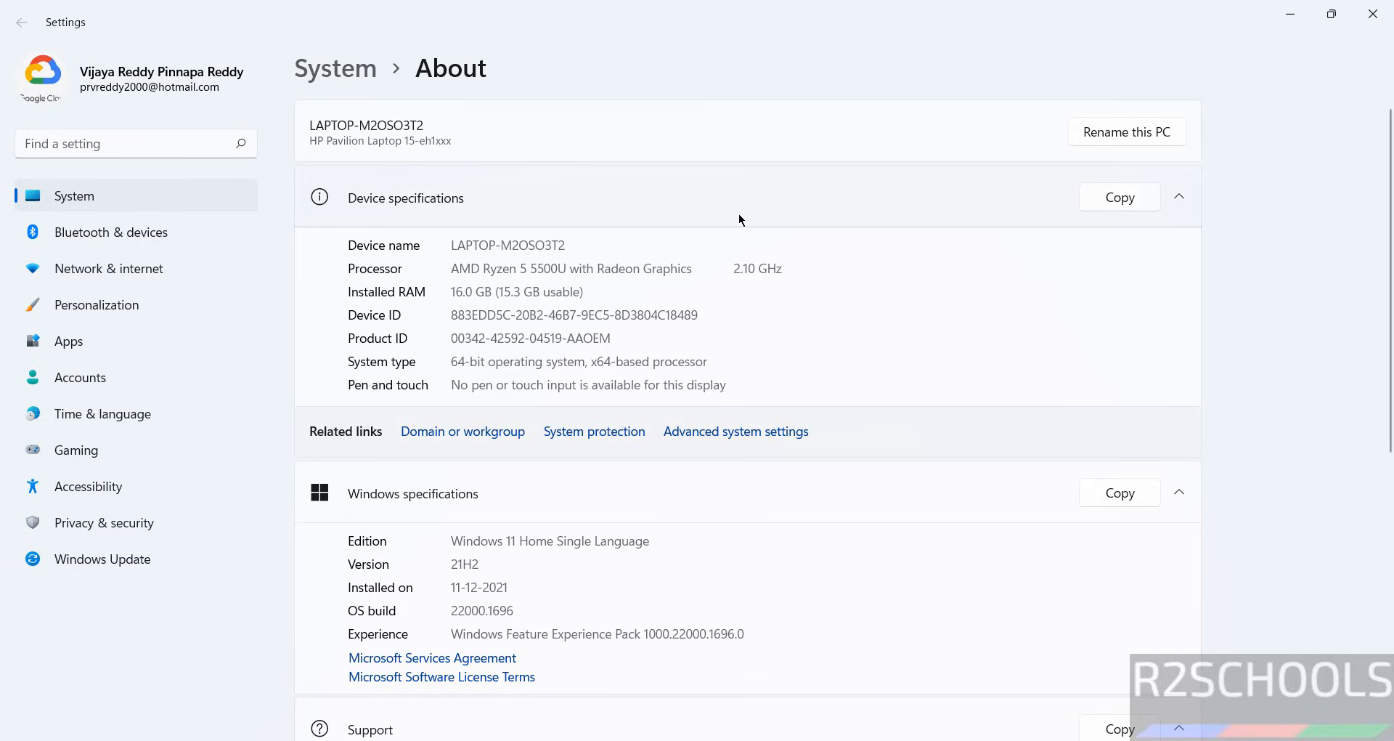
key(super+r)
text(cmd)
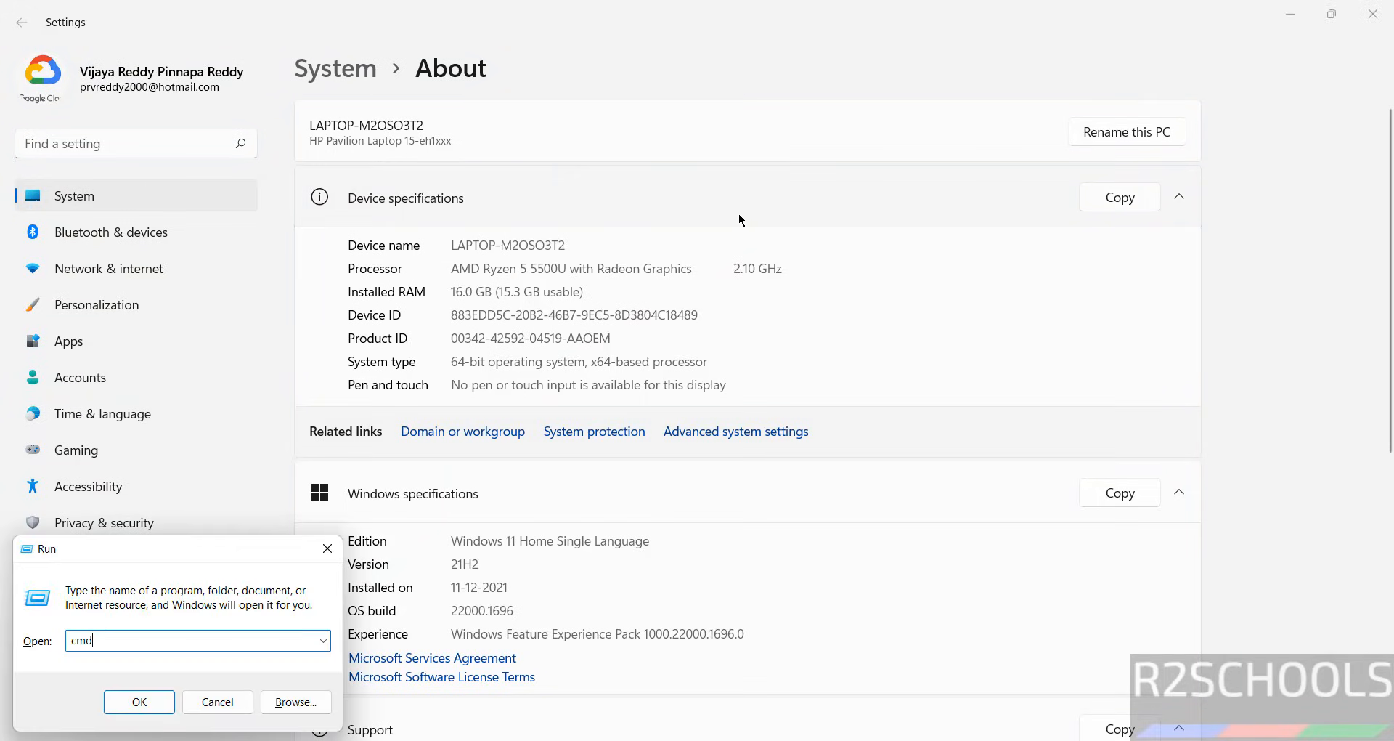
key(Return)
Launch the Spark shell from the command line with spark-shell.
text(sp)
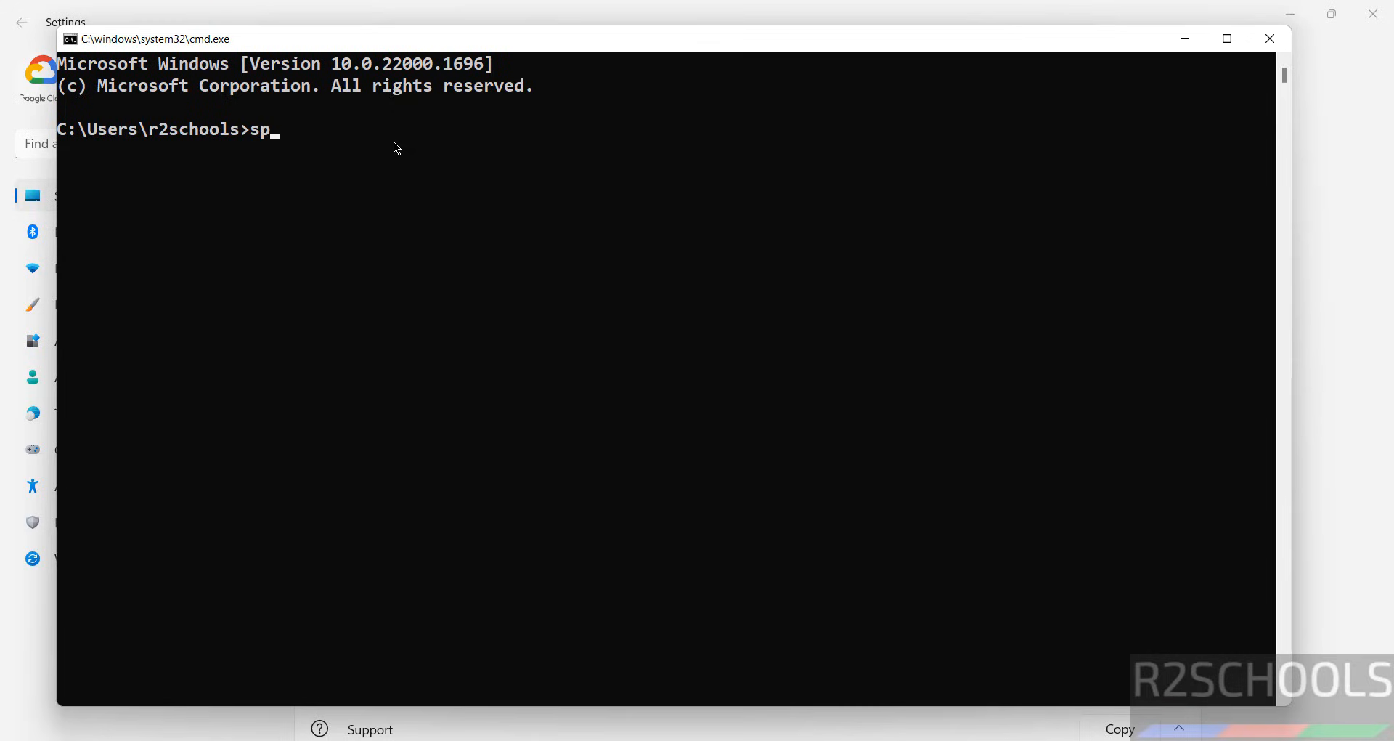
text(ark-shell)
key(Return)
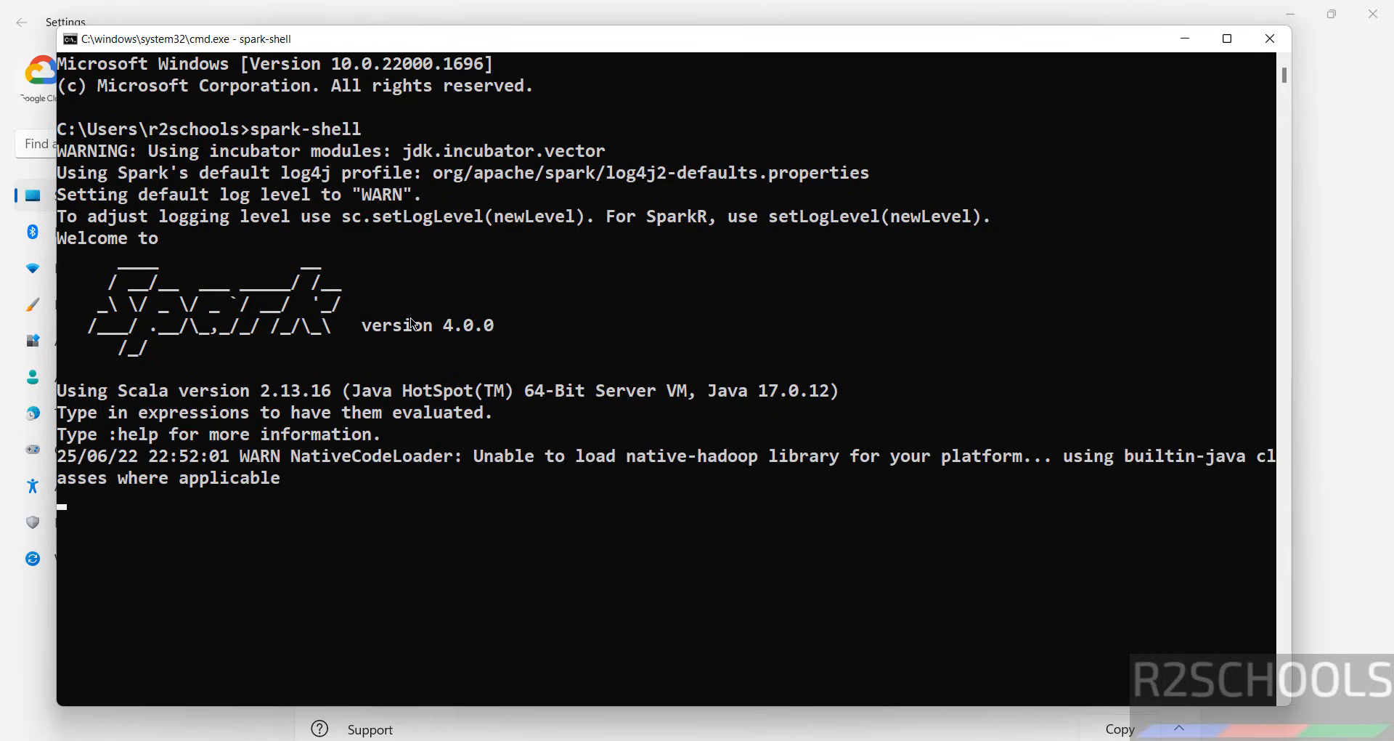
Check the Spark, Scala and Java versions in the Spark shell's startup output.
drag(444, 325, 524, 325)
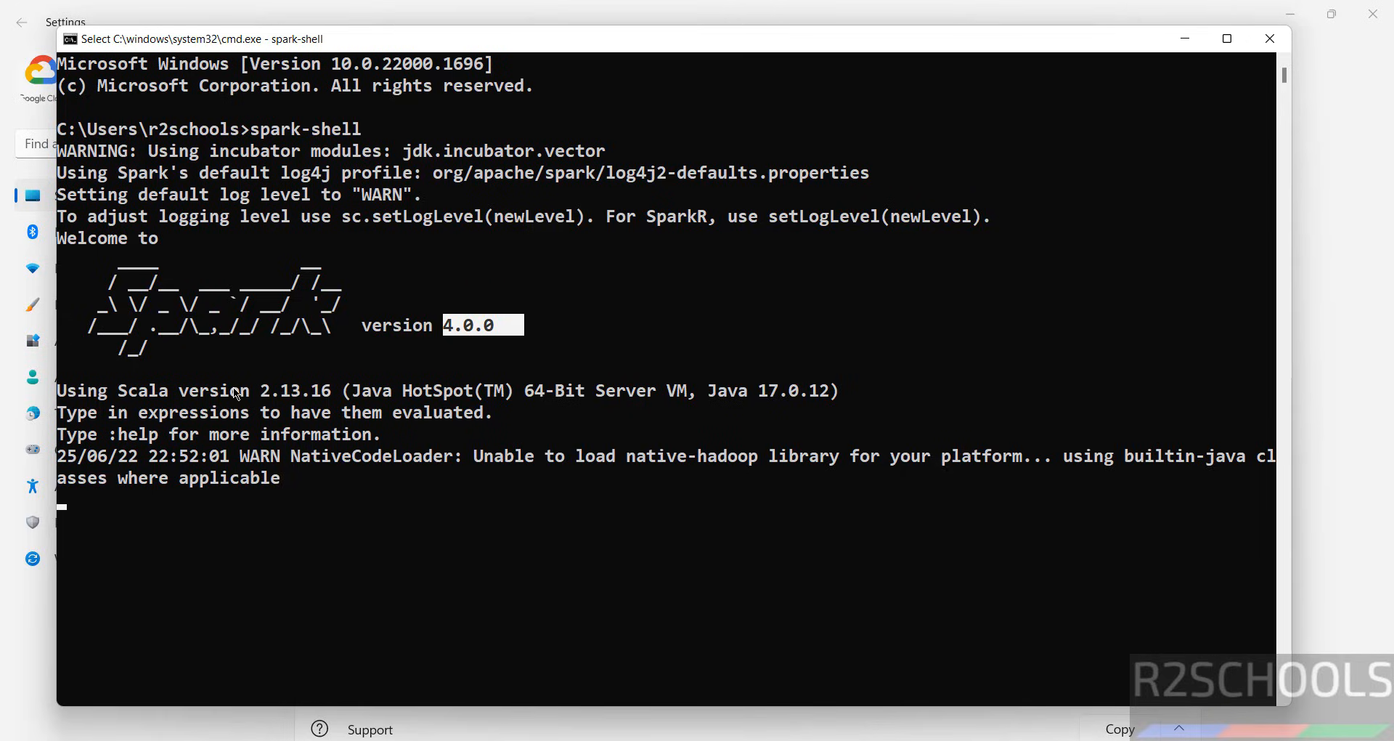
drag(249, 393, 320, 392)
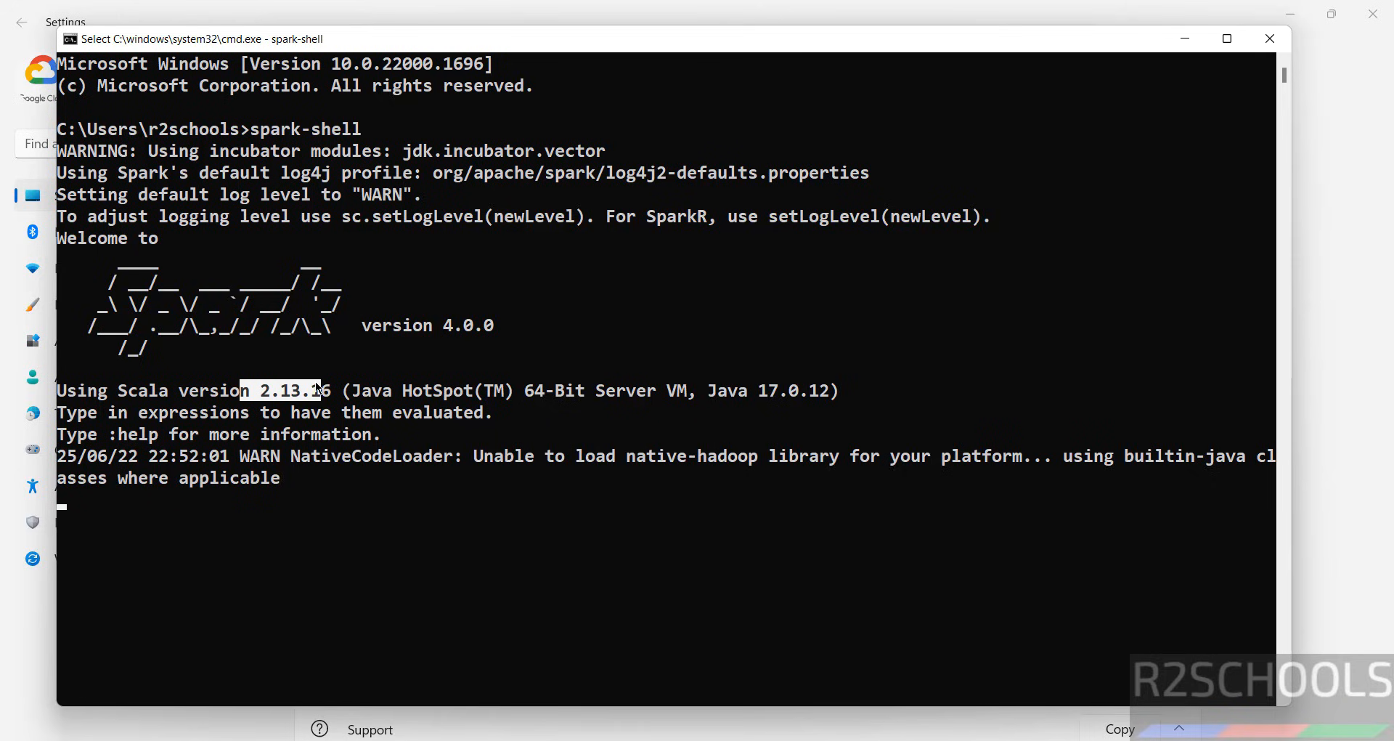
drag(763, 391, 853, 407)
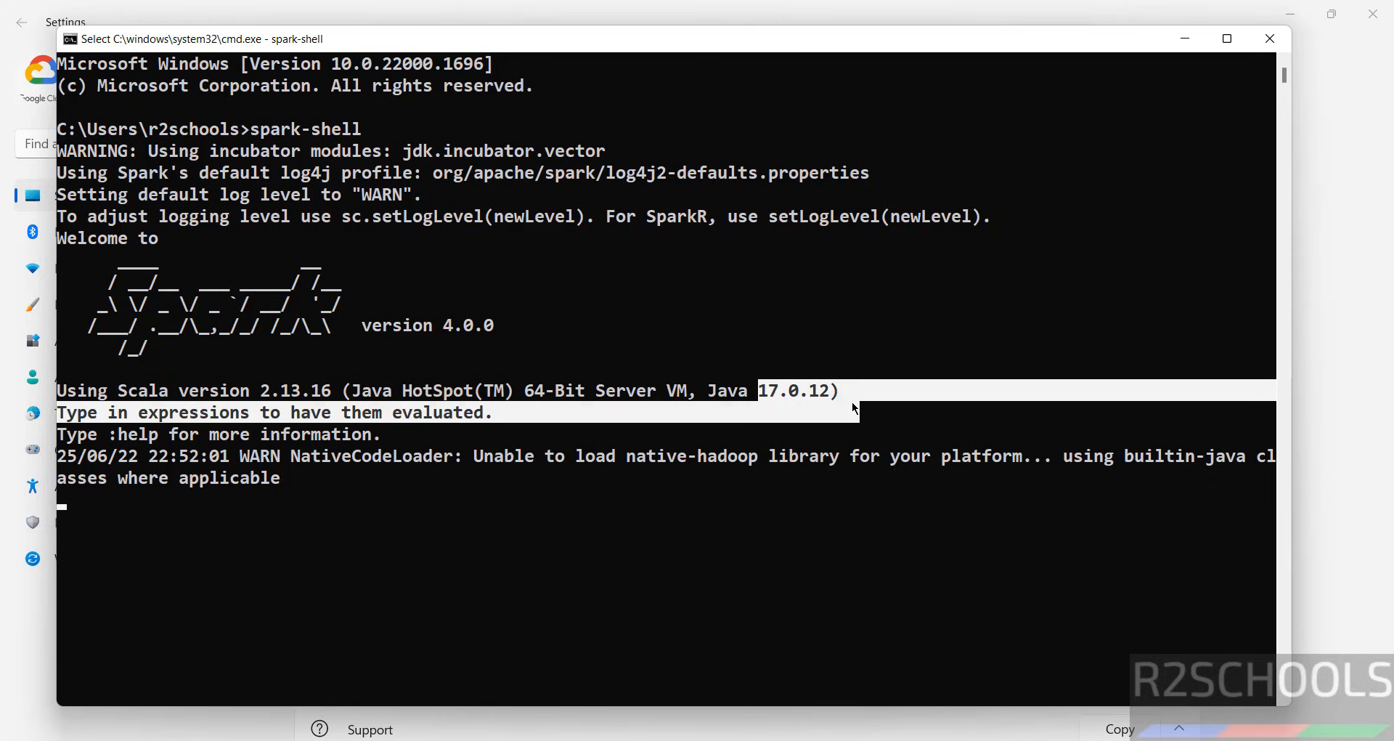
right_click(854, 407)
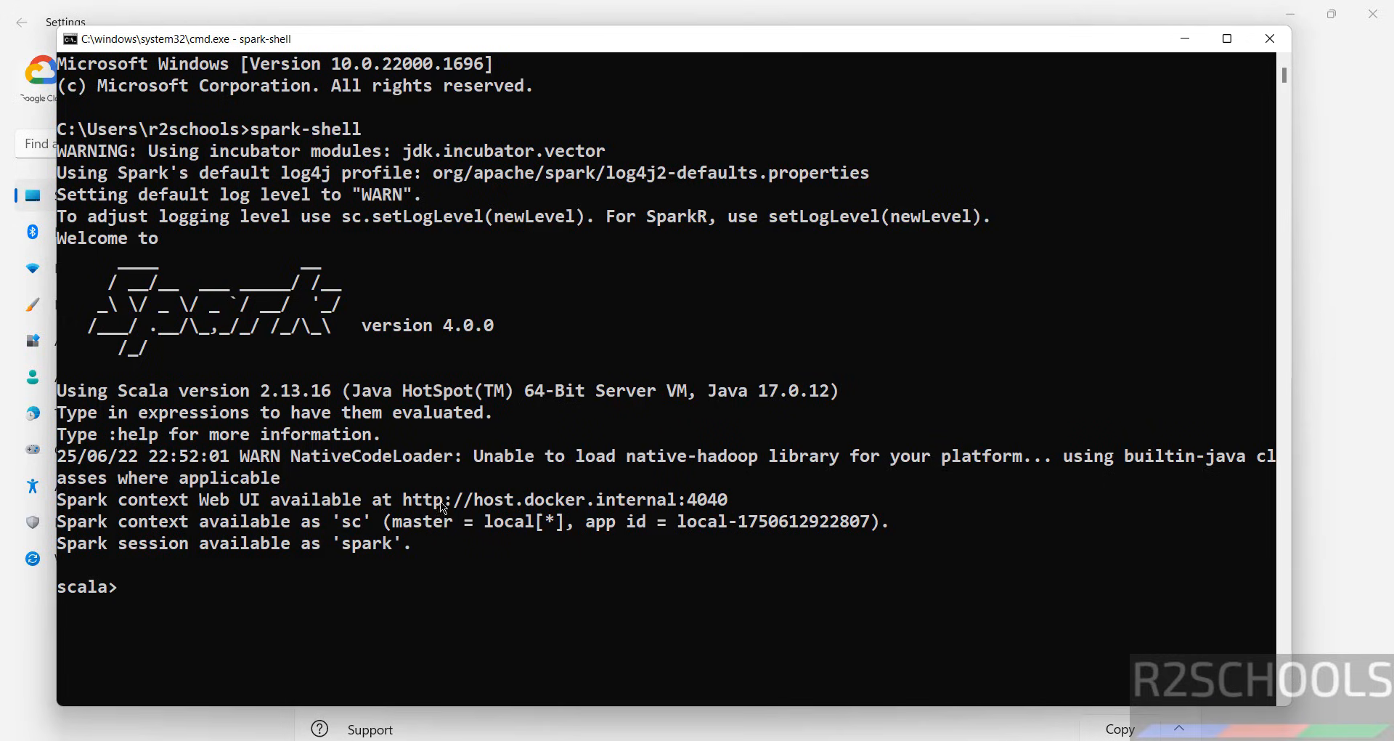
Copy the Spark context Web UI address from the shell output and open it on port 4040 in a new Chrome tab.
drag(396, 500, 682, 510)
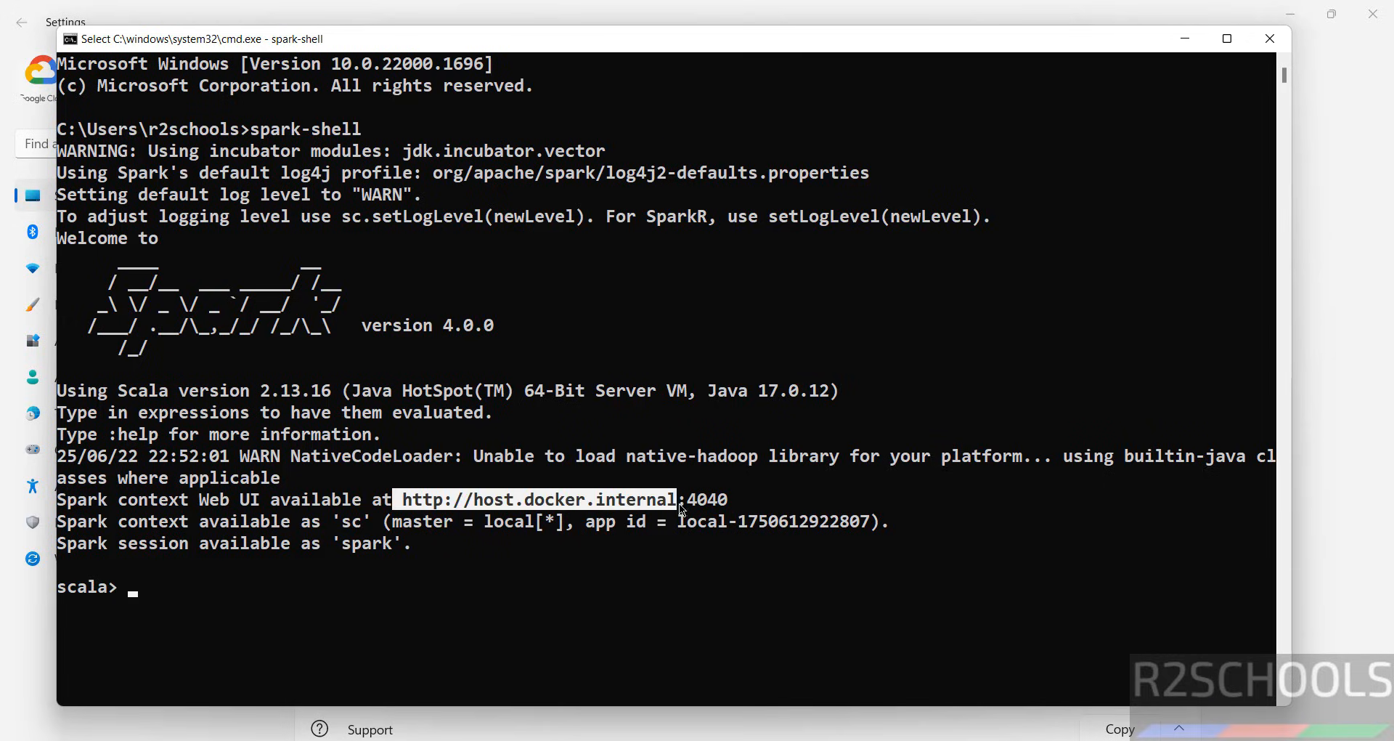
key(ctrl+c)
key(alt+Tab)
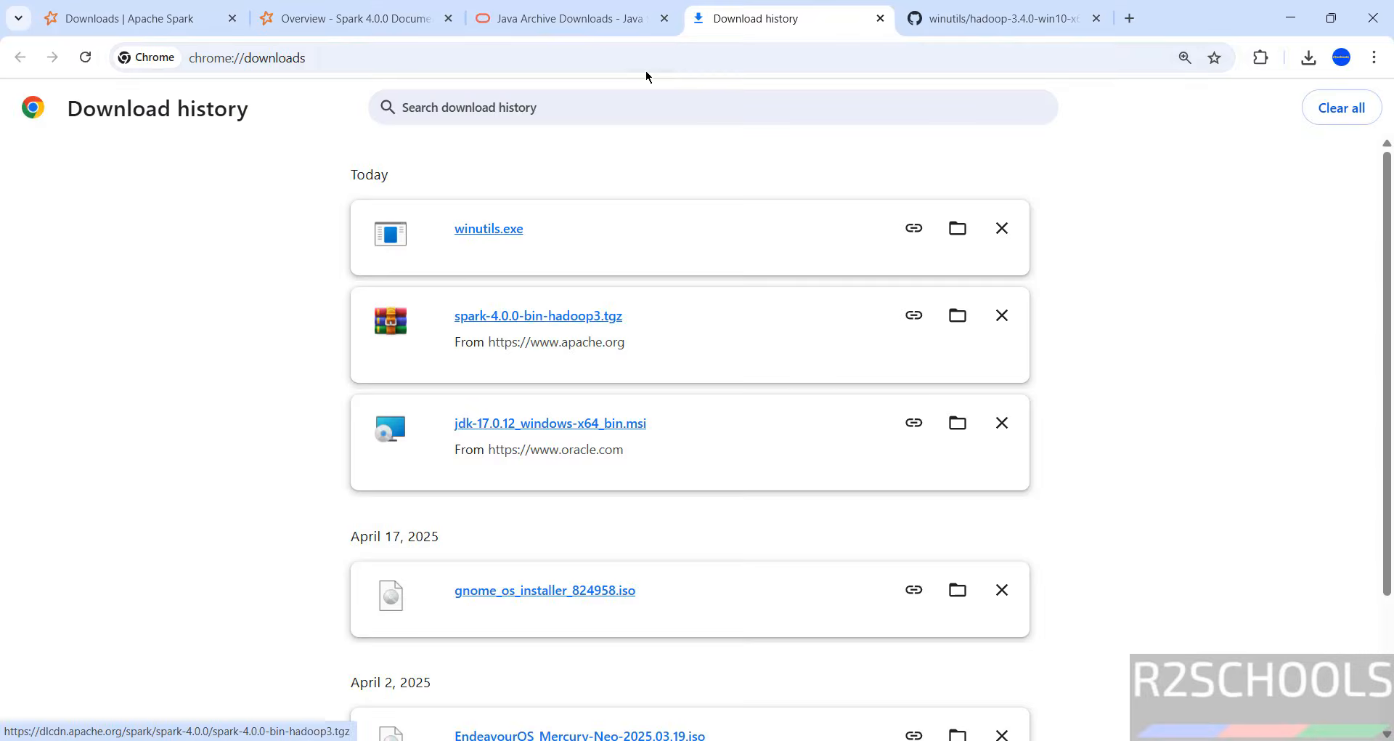
click(1022, 13)
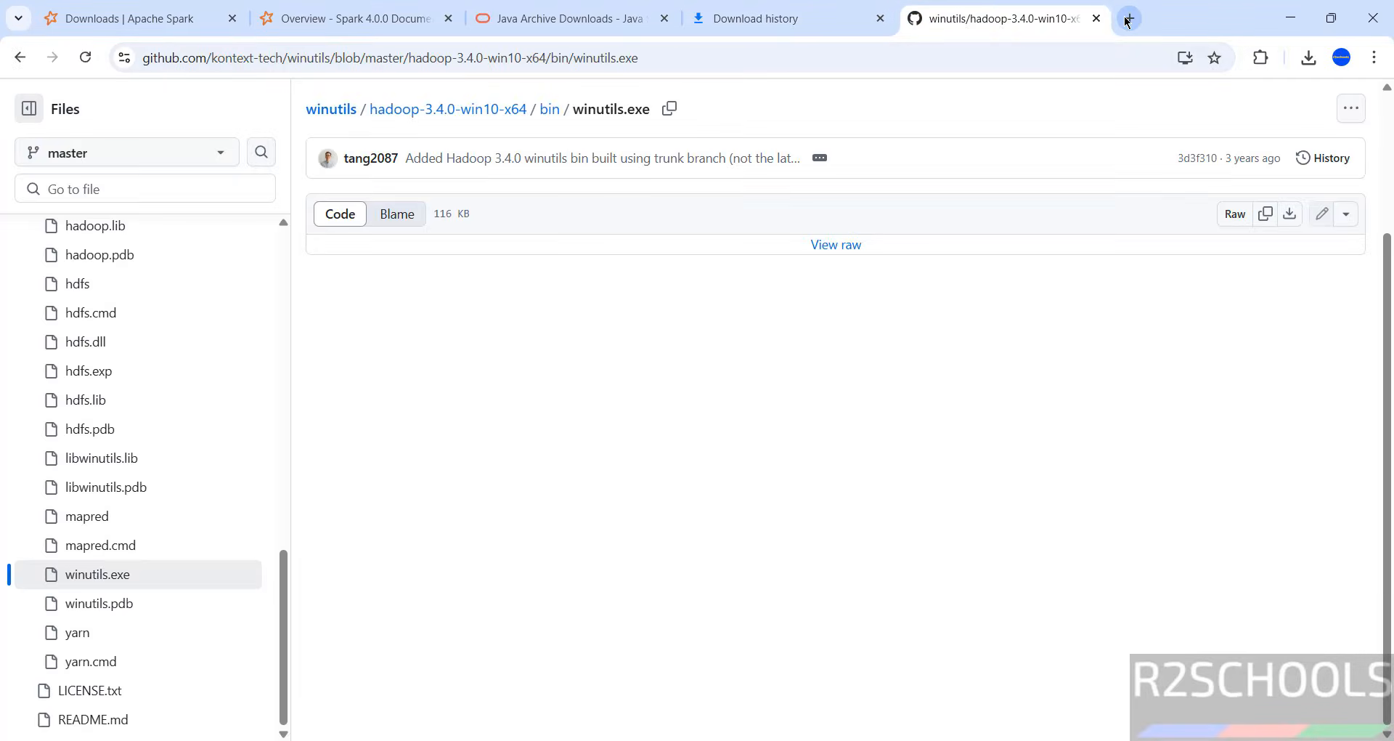
click(1130, 18)
key(ctrl+v)
key(Return)
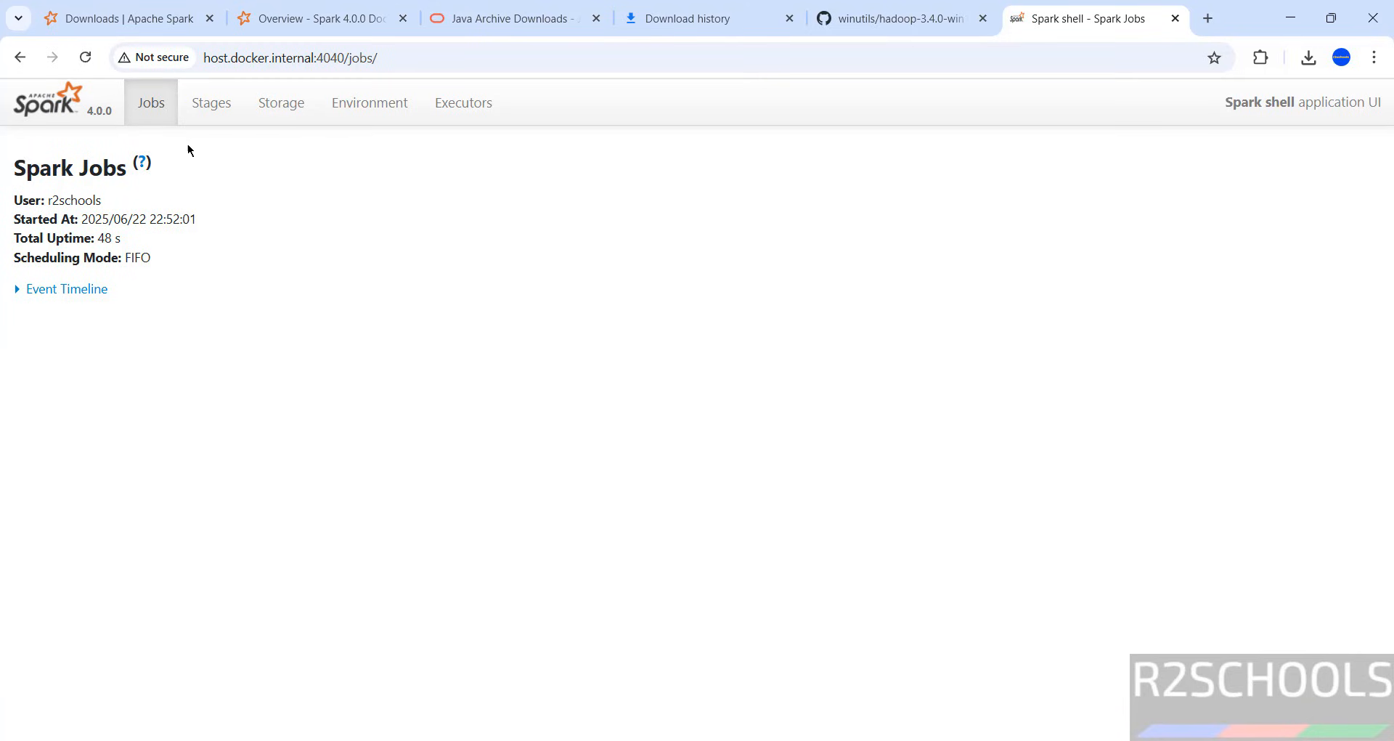
Look through the Stages, Storage, Environment and Executors pages of the Spark shell web UI, checking the Scala version under Runtime Information.
click(218, 111)
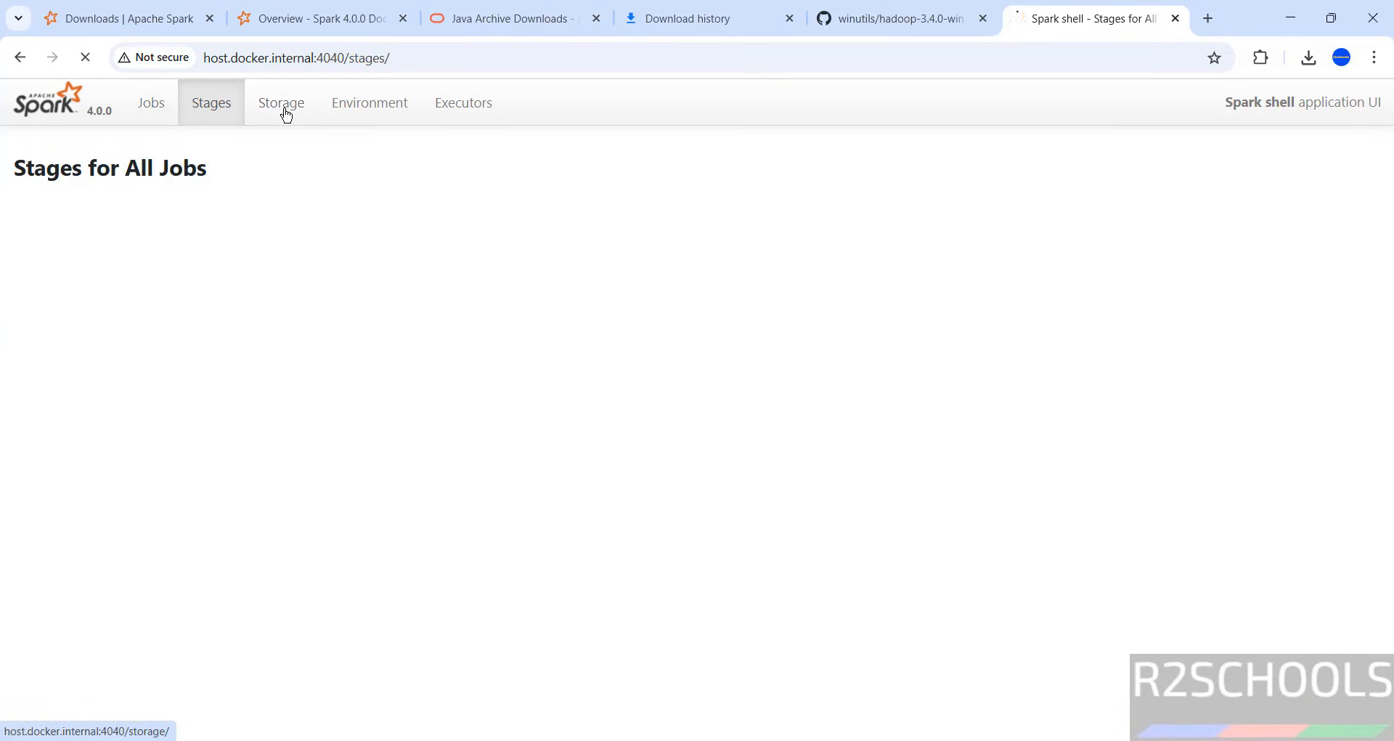
click(287, 115)
click(368, 109)
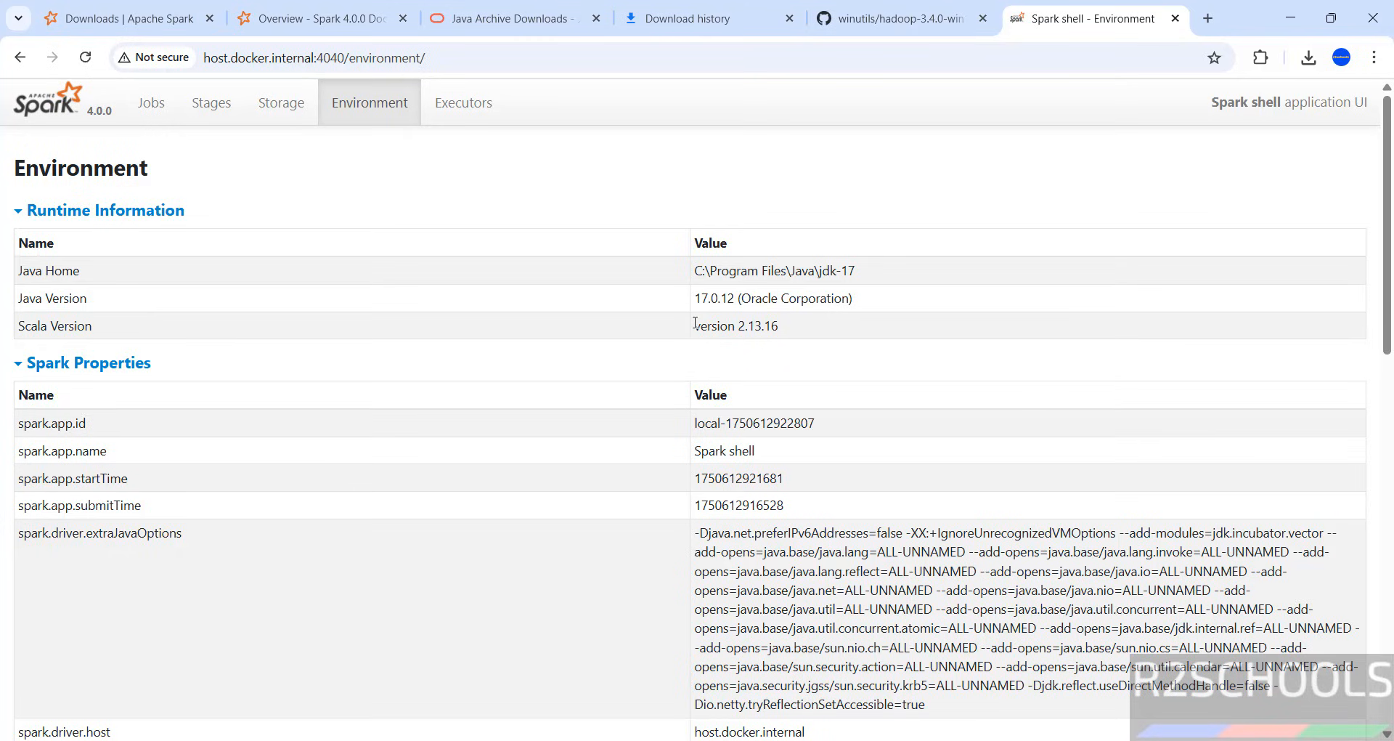
drag(694, 324, 751, 340)
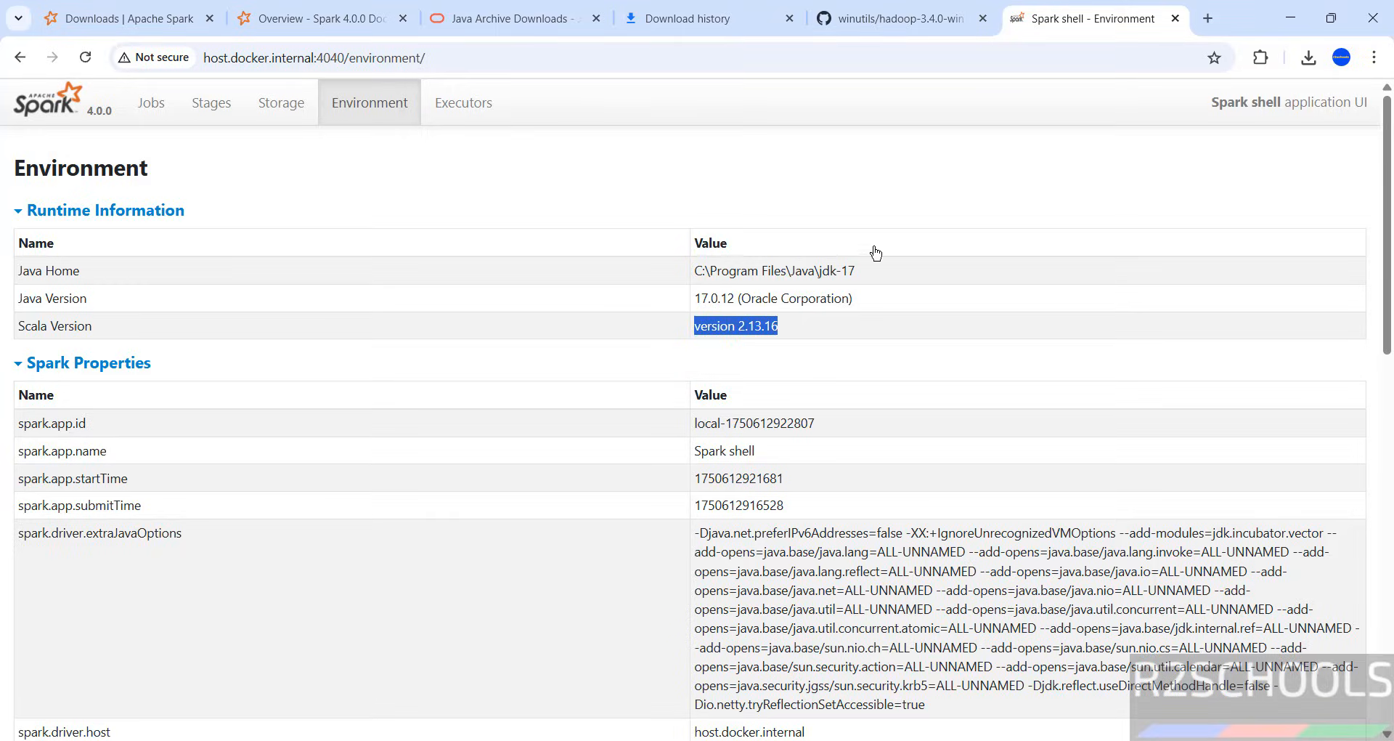
click(569, 149)
click(485, 117)
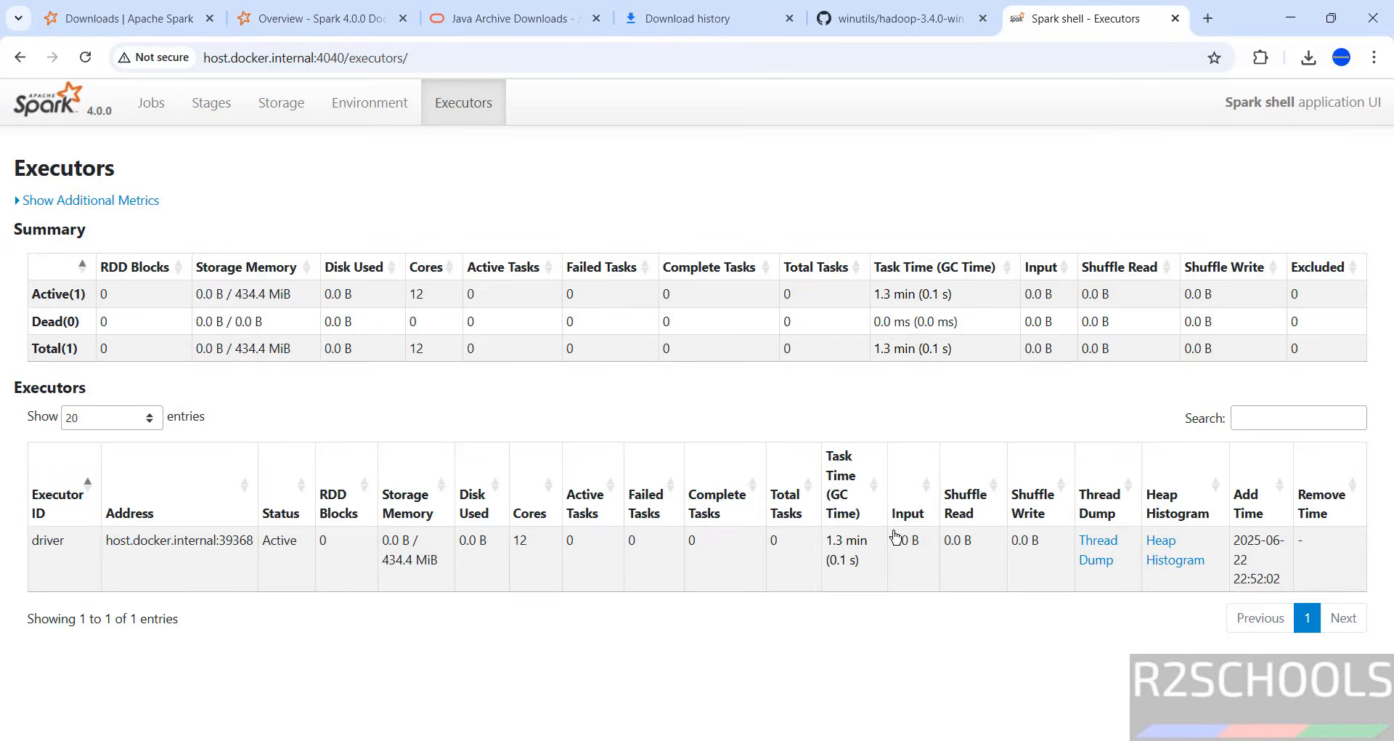
Switch back to the Command Prompt and exit the Spark shell with :quit.
mouse_move(1024, 740)
click(1024, 676)
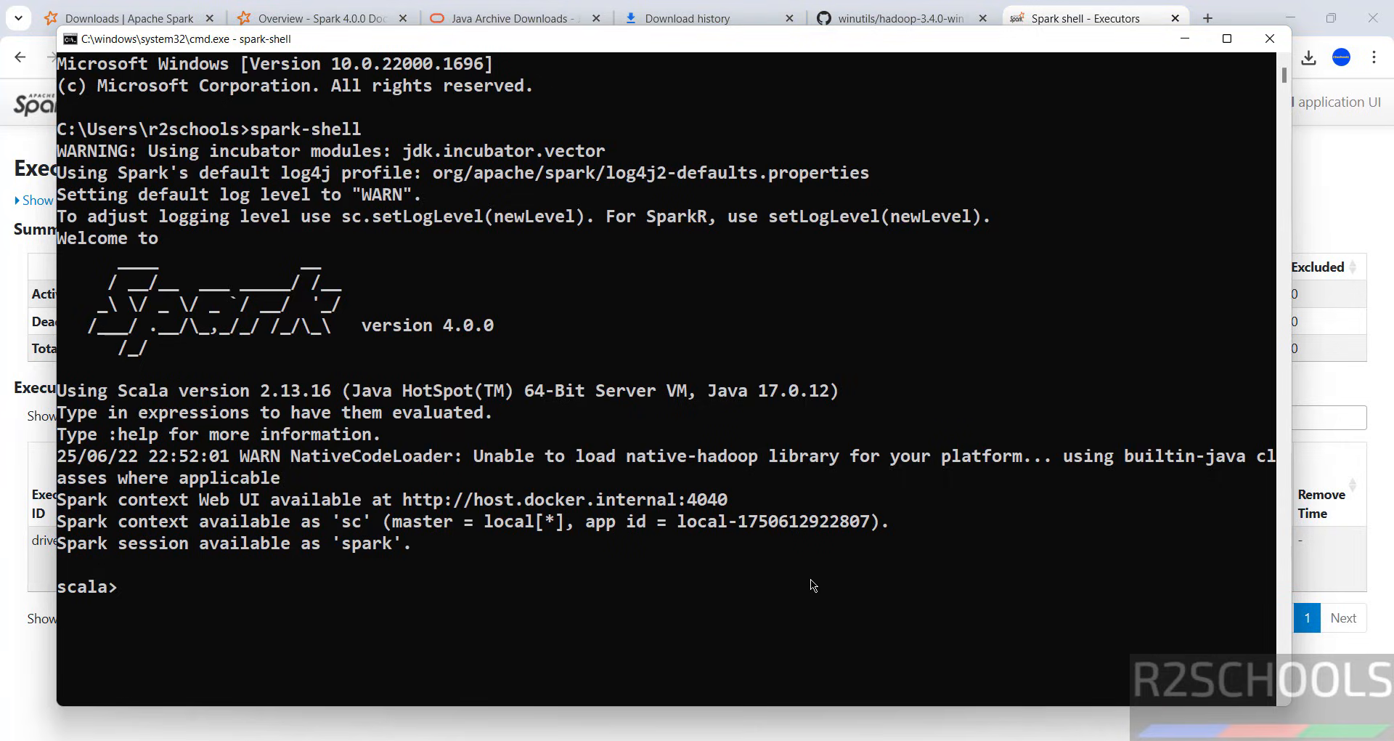
text(:quit)
key(Return)
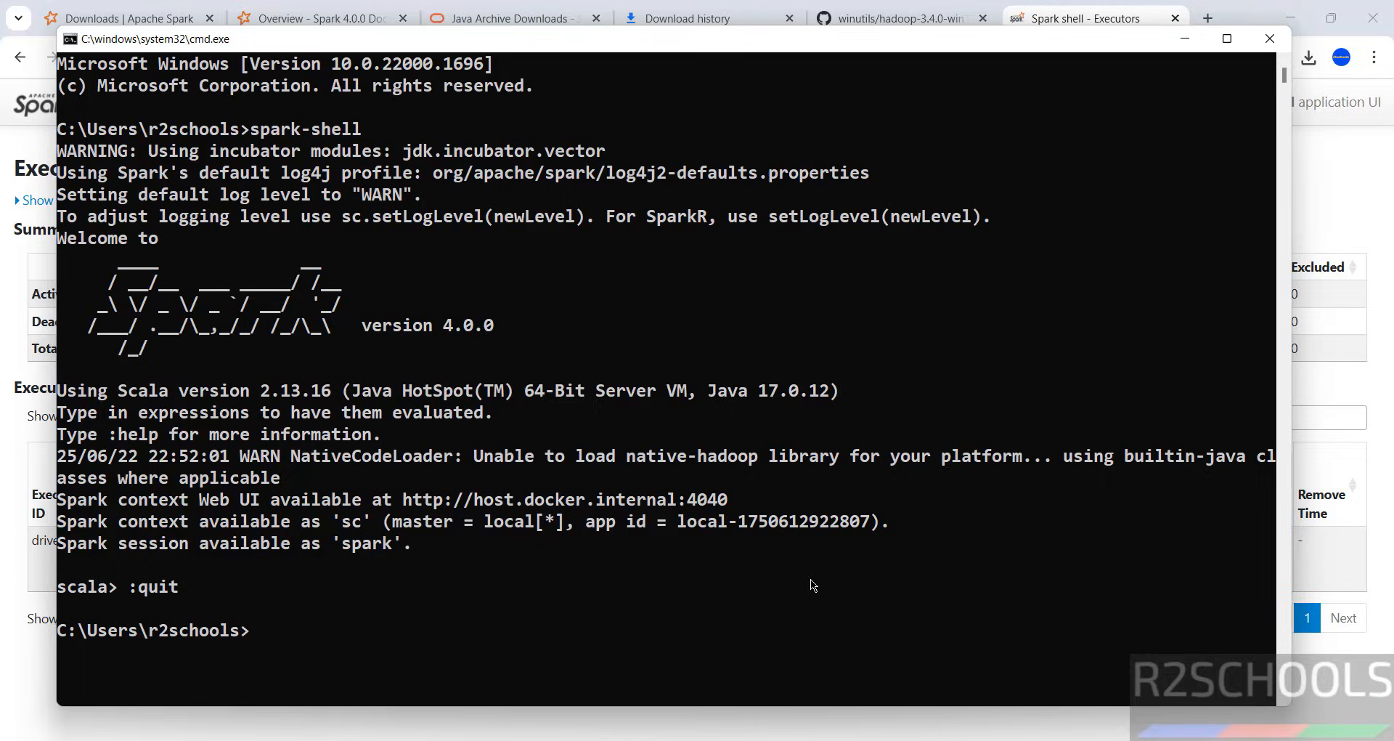
Clear the console with cls and launch the Python Spark shell with pyspark.
text(pysp)
key(BackSpace)
key(BackSpace)
key(BackSpace)
key(BackSpace)
text(cls)
key(Return)
text(p)
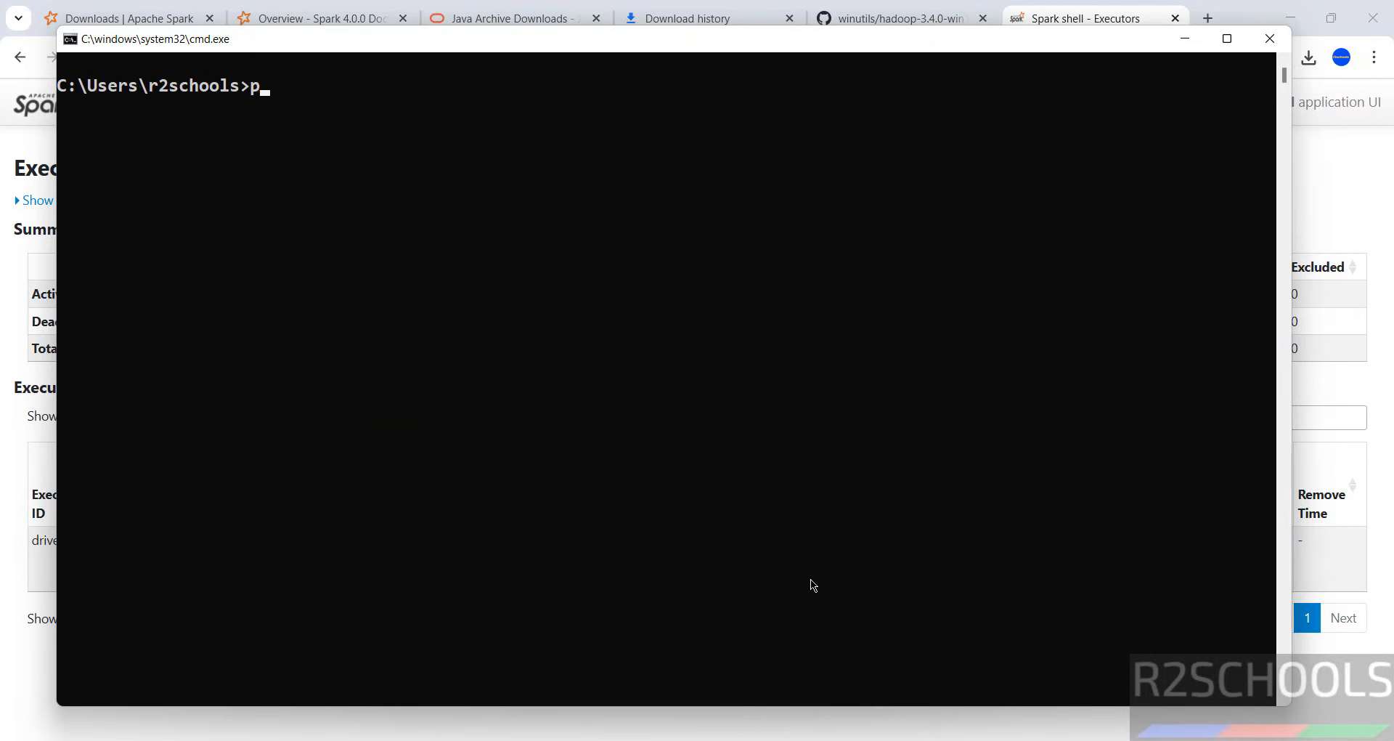
text(yspark)
key(Return)
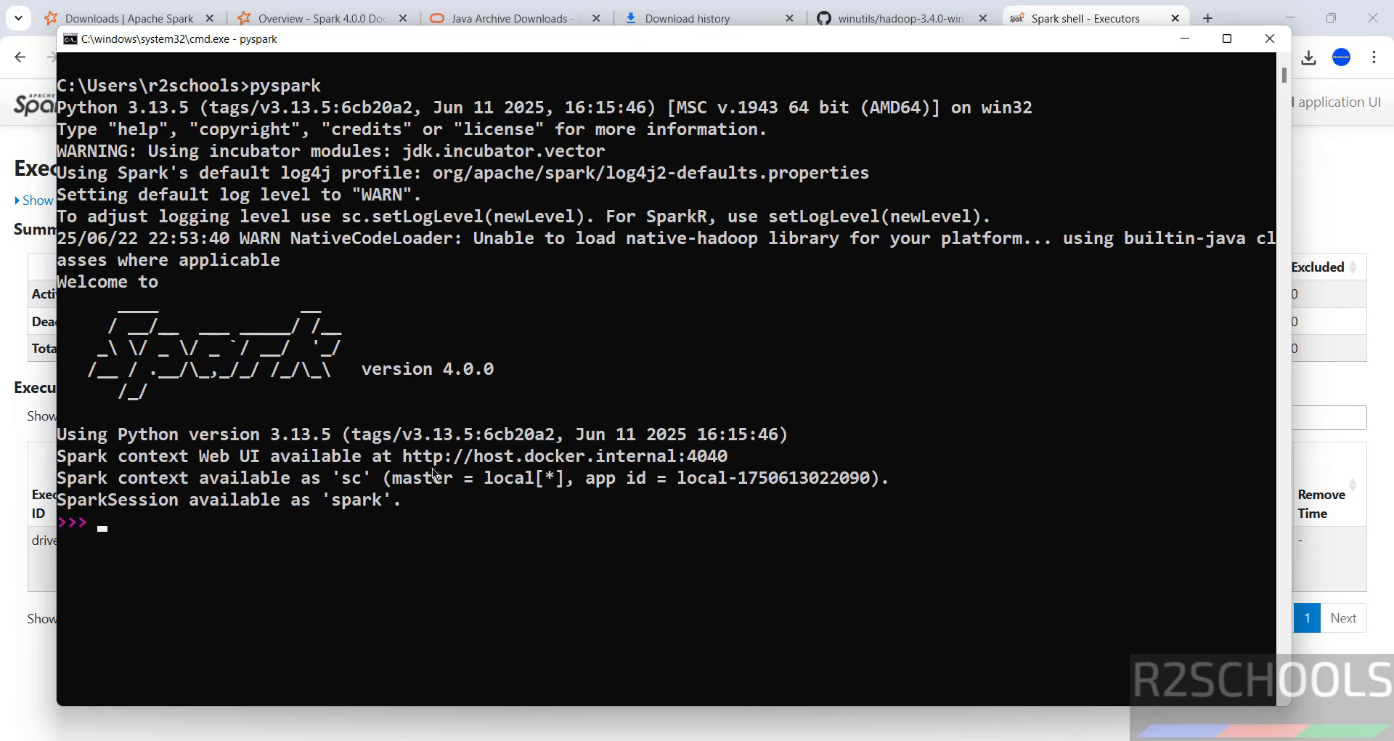
Copy the Web UI address from the PySpark startup output and open it in a new Chrome tab.
drag(403, 456, 728, 457)
right_click(728, 457)
key(alt+Tab)
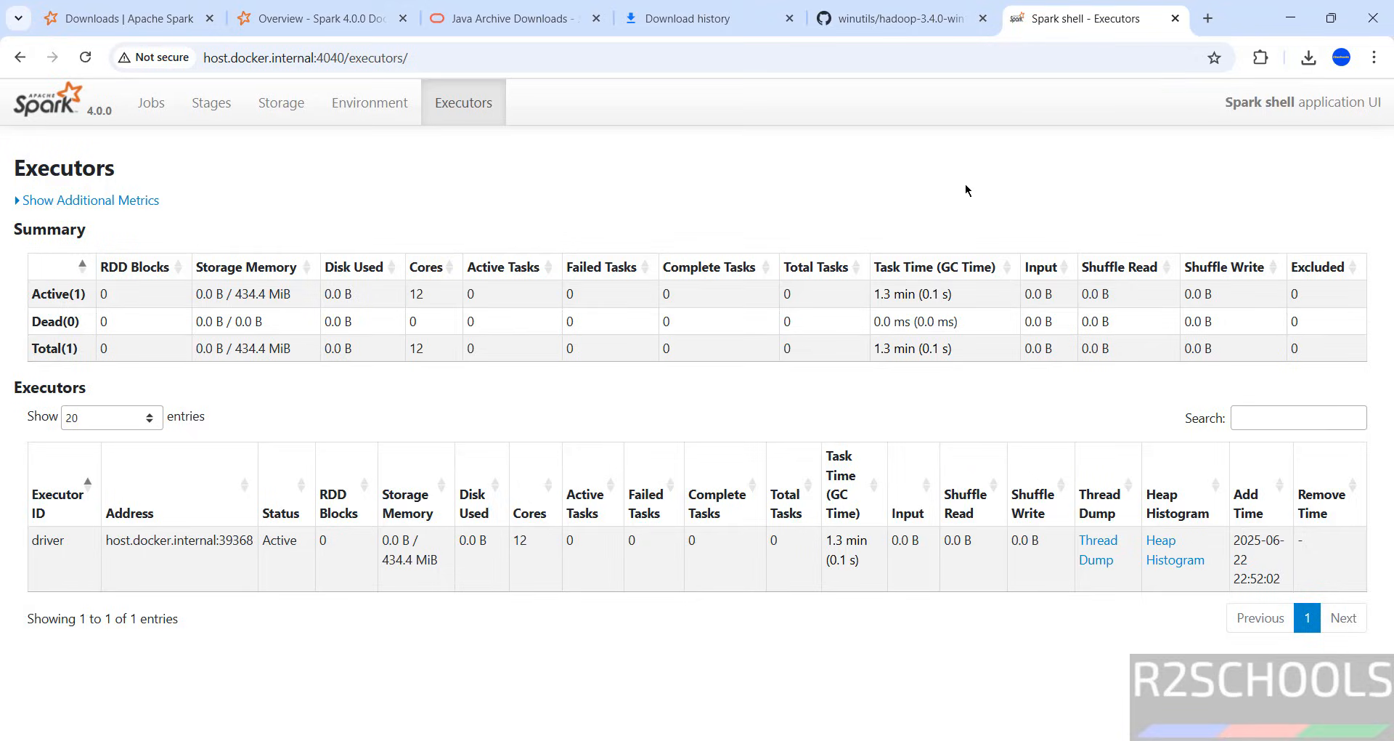
key(ctrl+t)
key(ctrl+v)
key(Return)
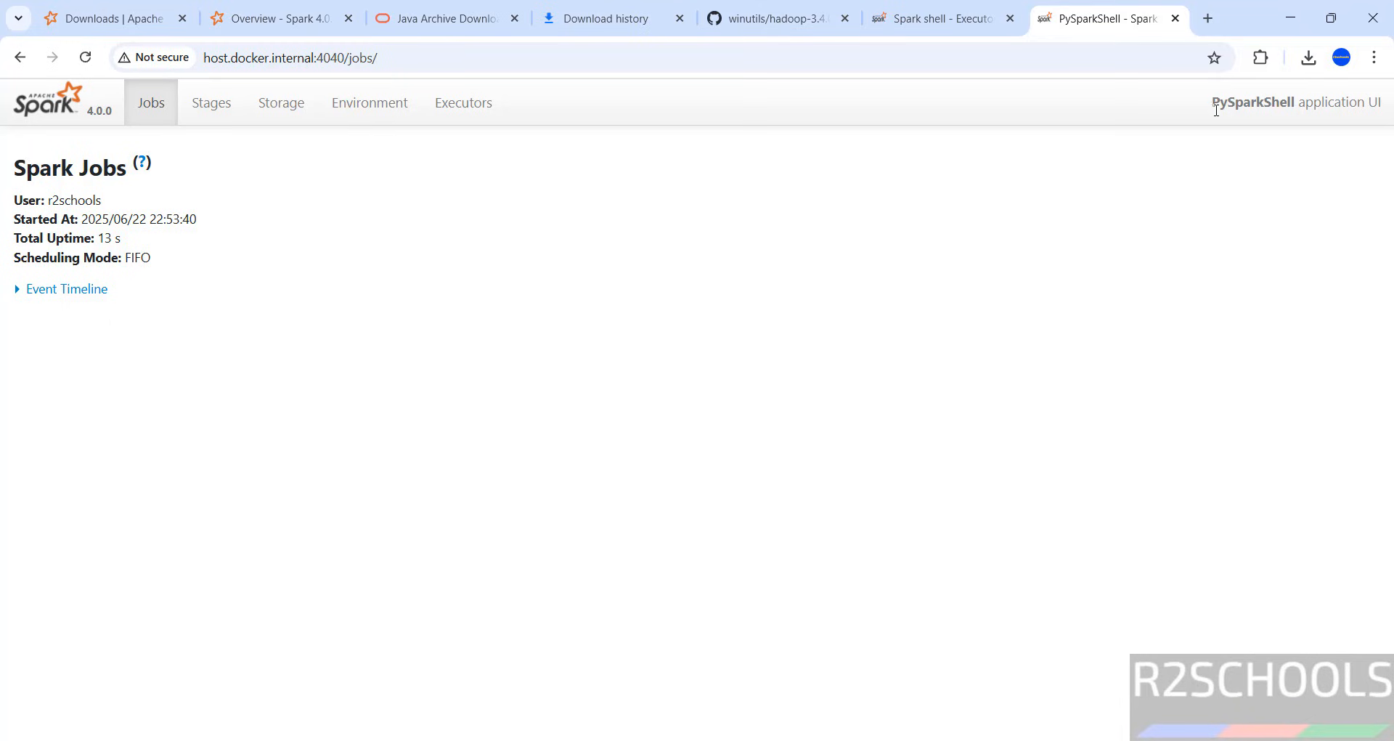
View the Stages and Environment pages of the PySparkShell web UI and check the spark.app.name property.
click(227, 109)
click(369, 106)
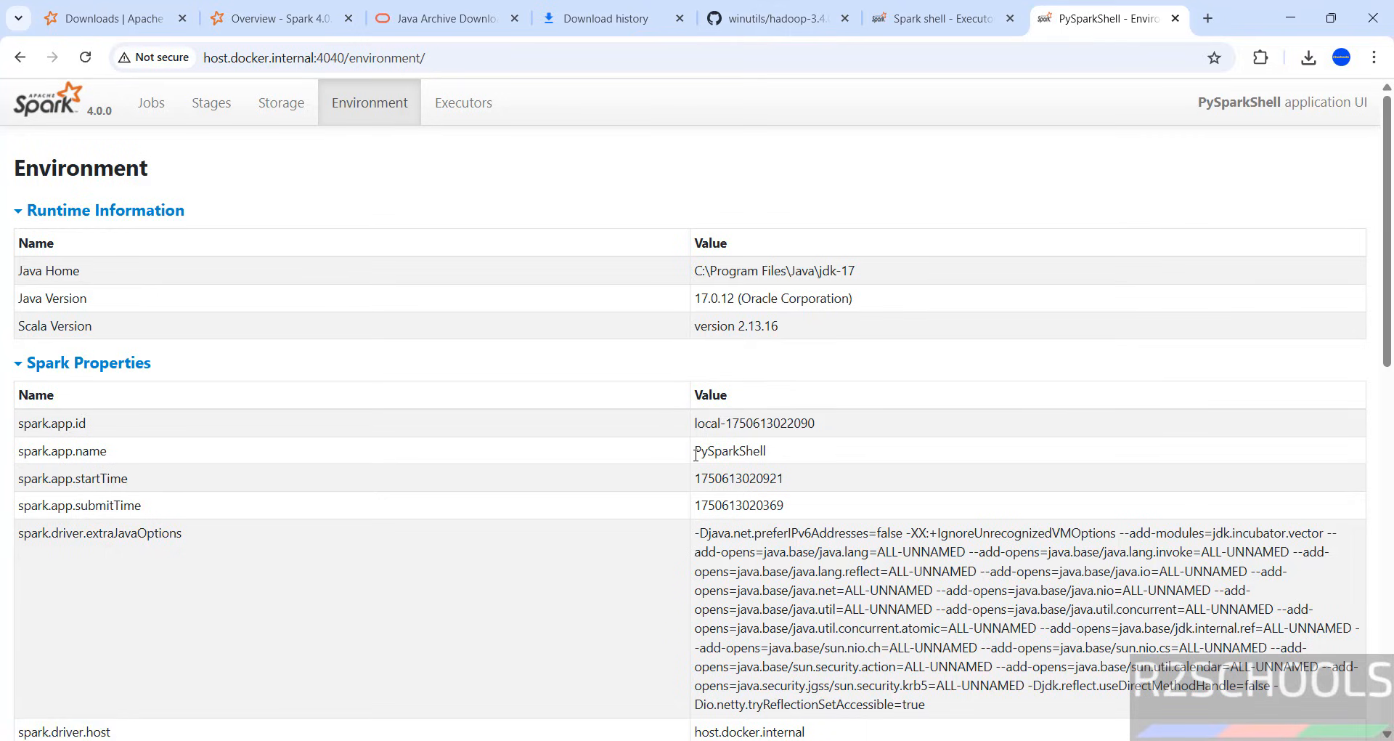
drag(695, 454, 808, 474)
click(927, 358)
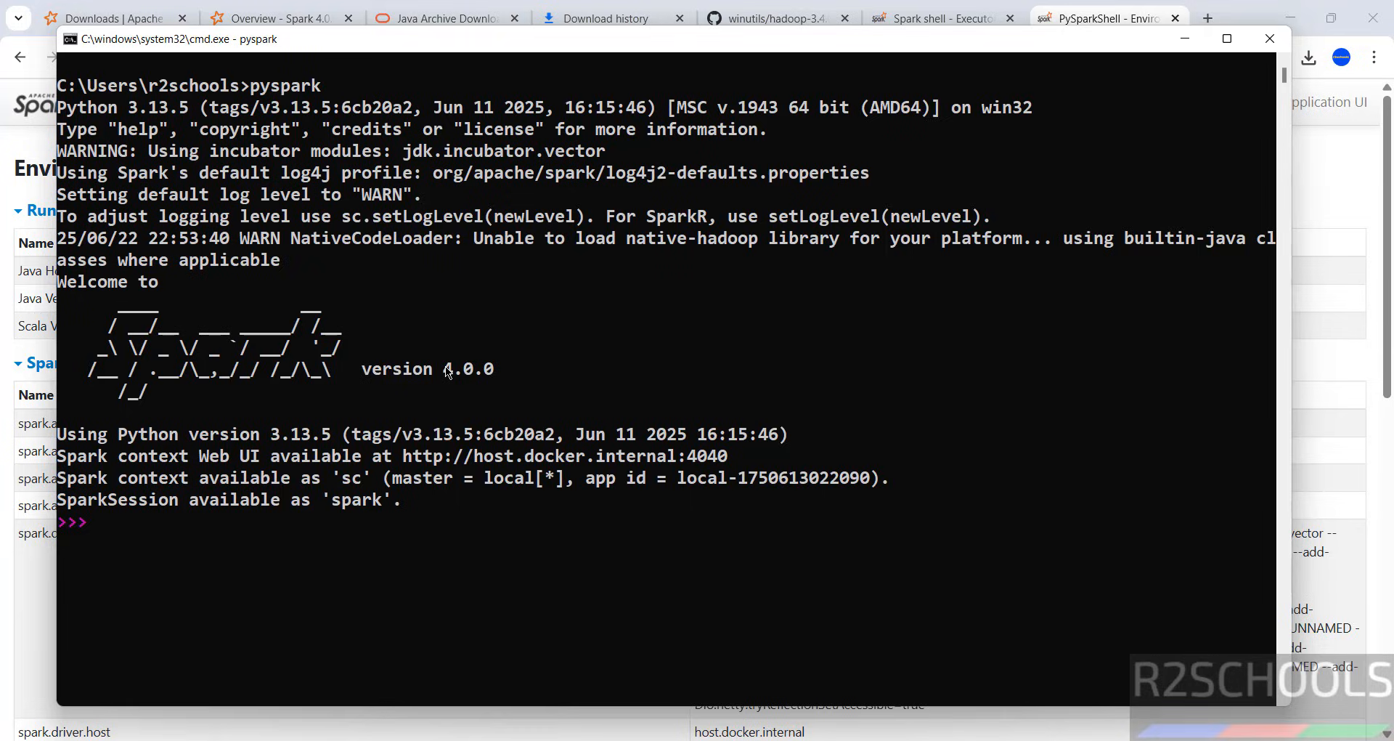